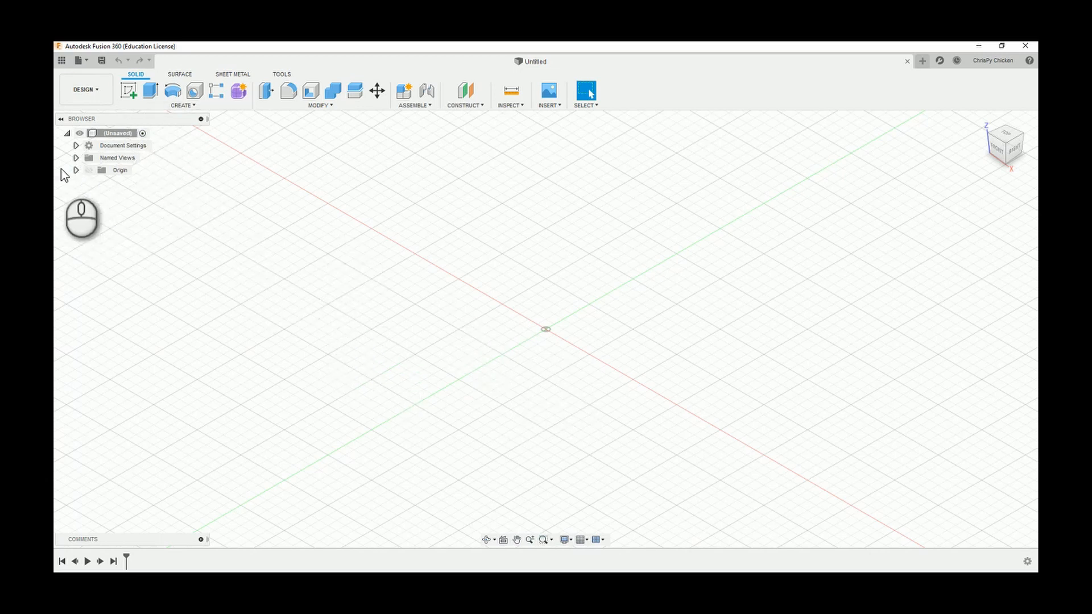
# Create a new sketch on the origin's XY plane.
pyautogui.click(76, 170)
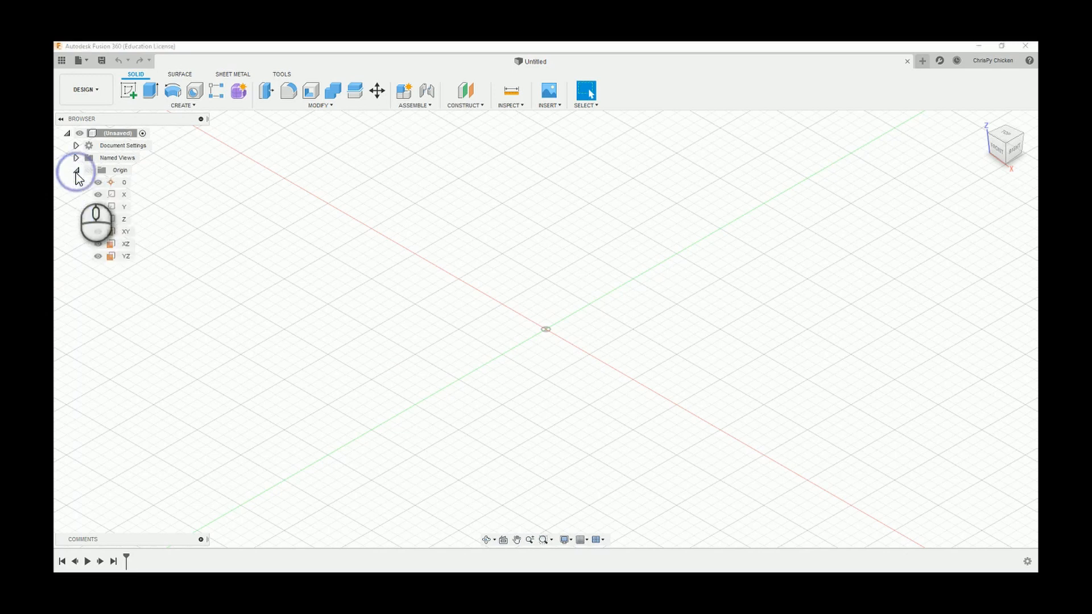
pyautogui.rightClick(120, 230)
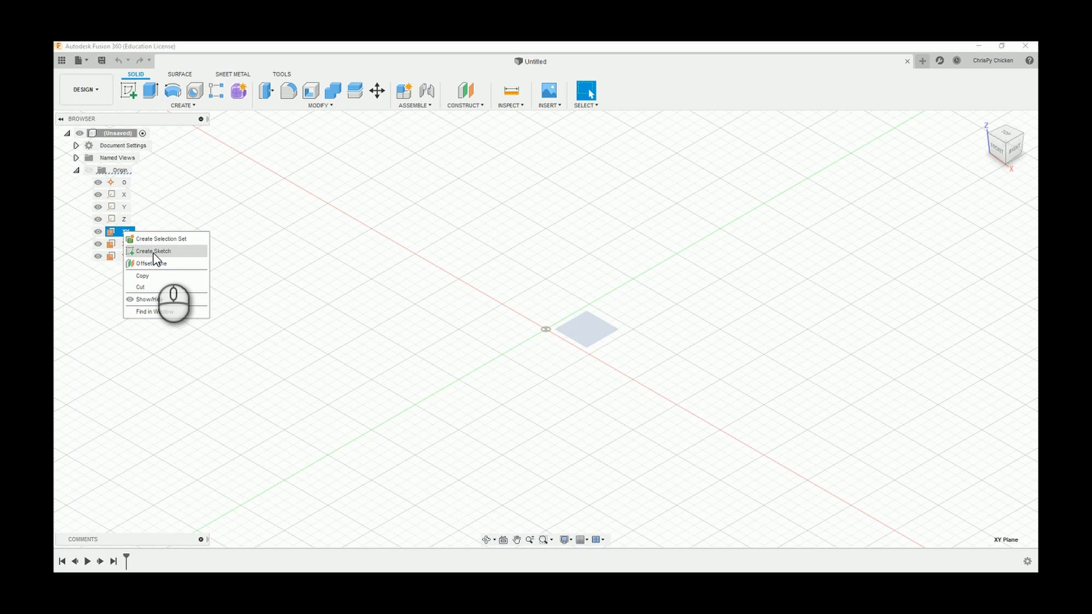
pyautogui.click(161, 254)
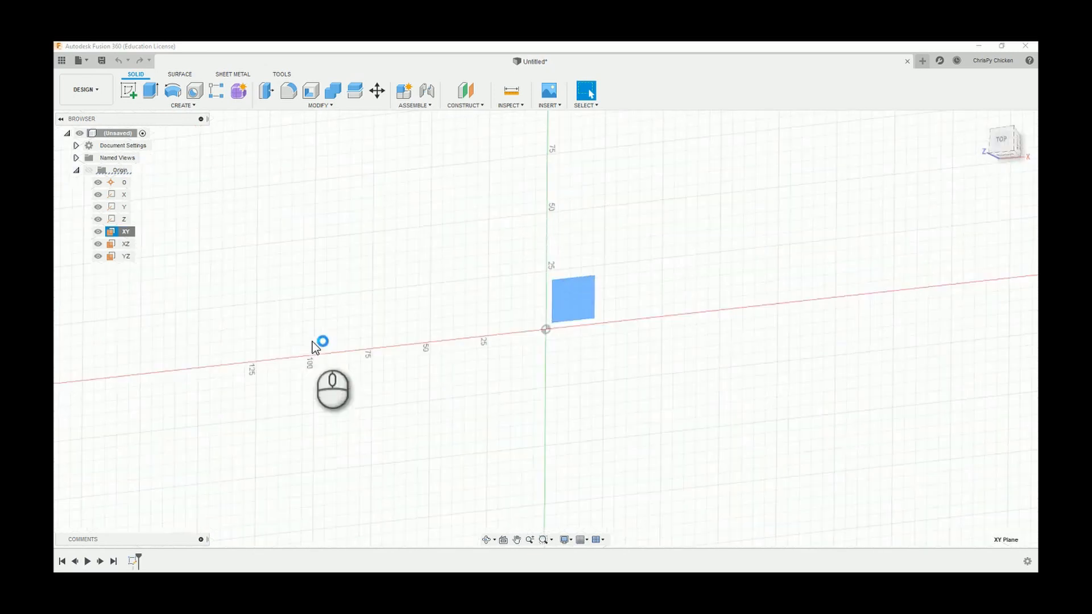
pyautogui.scroll(-1, 631, 398)
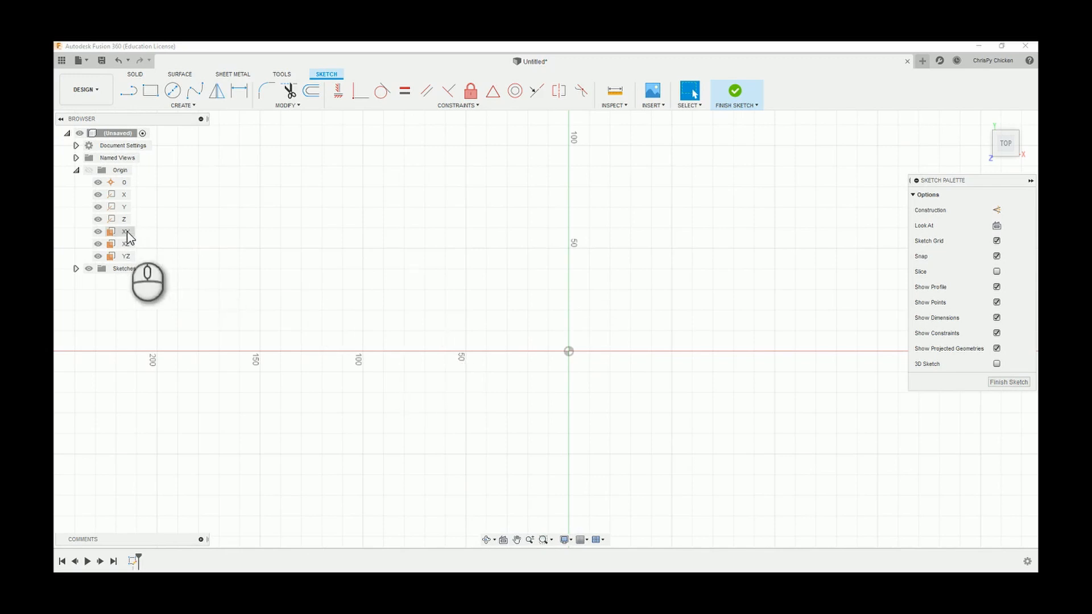
pyautogui.scroll(1, 411, 312)
pyautogui.scroll(-1, 492, 330)
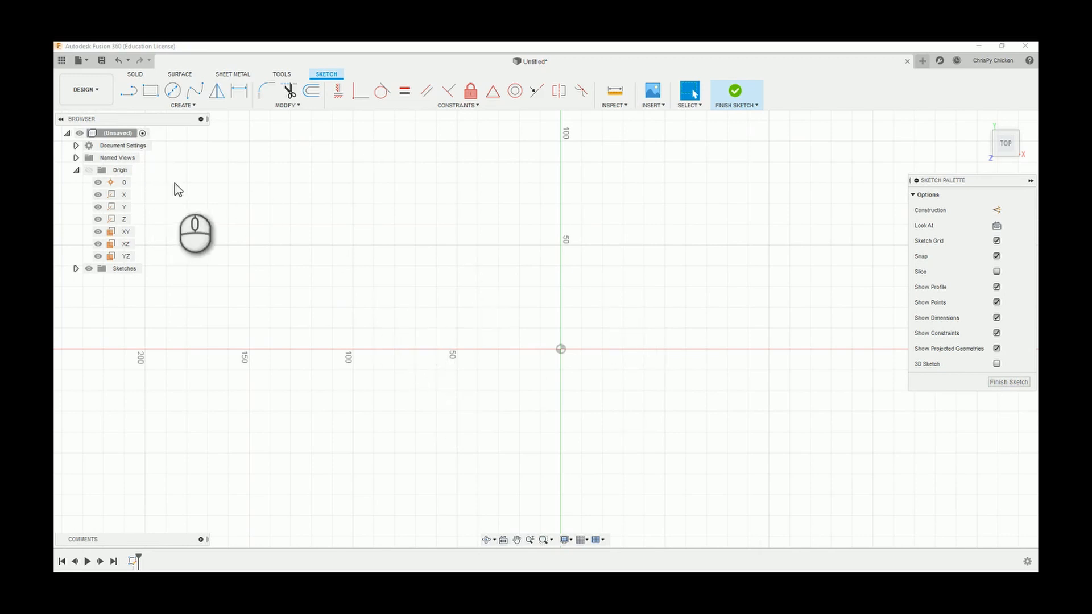
# Draw a two-point rectangle about 69 mm high, starting at the origin and extending up along the positive X and Y axes.
pyautogui.click(130, 91)
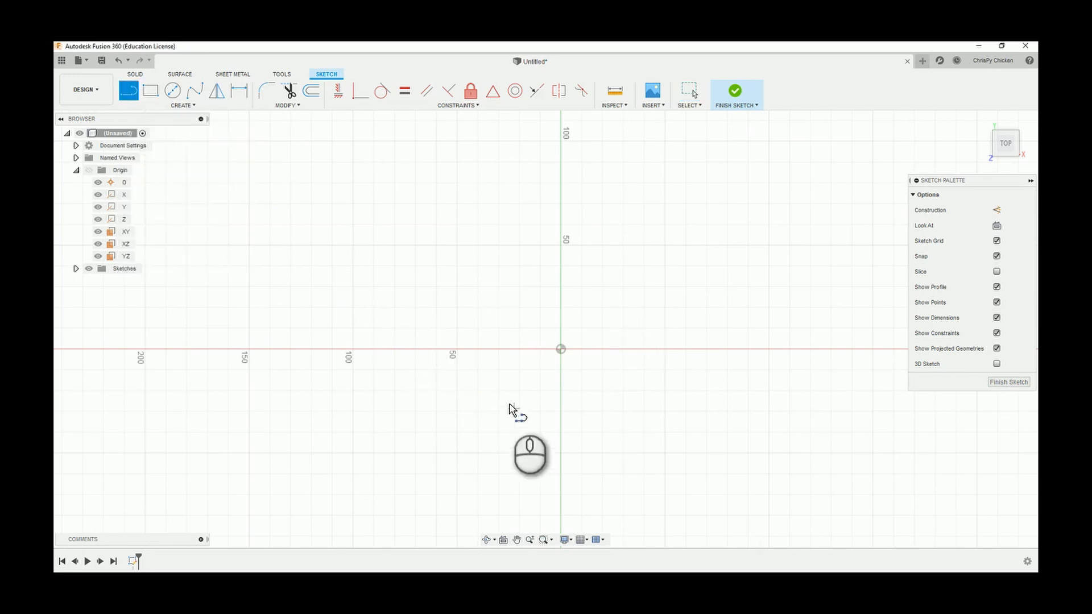
pyautogui.click(150, 92)
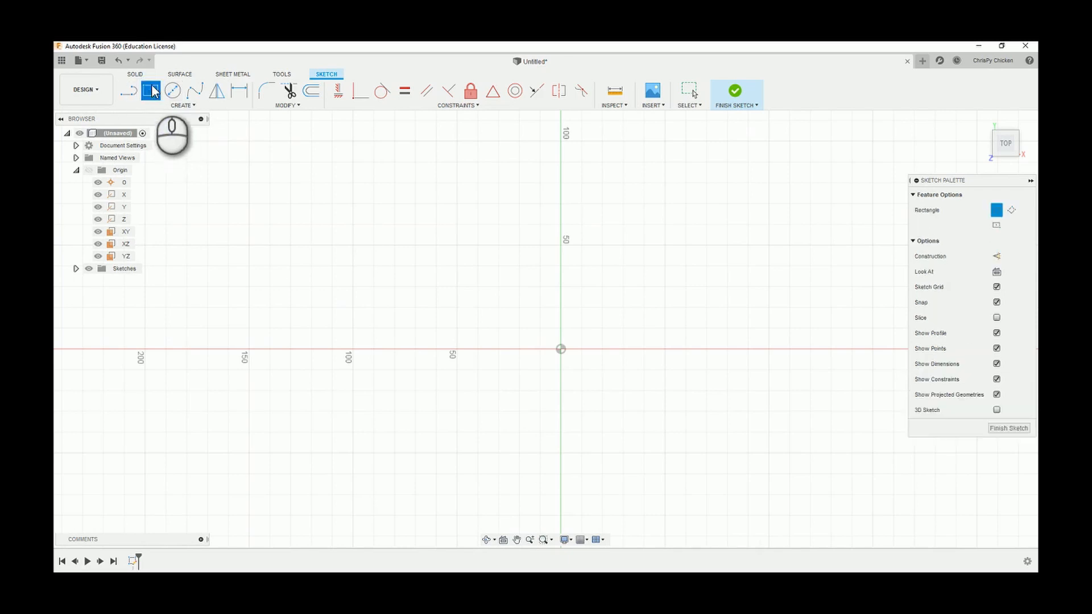
pyautogui.click(561, 349)
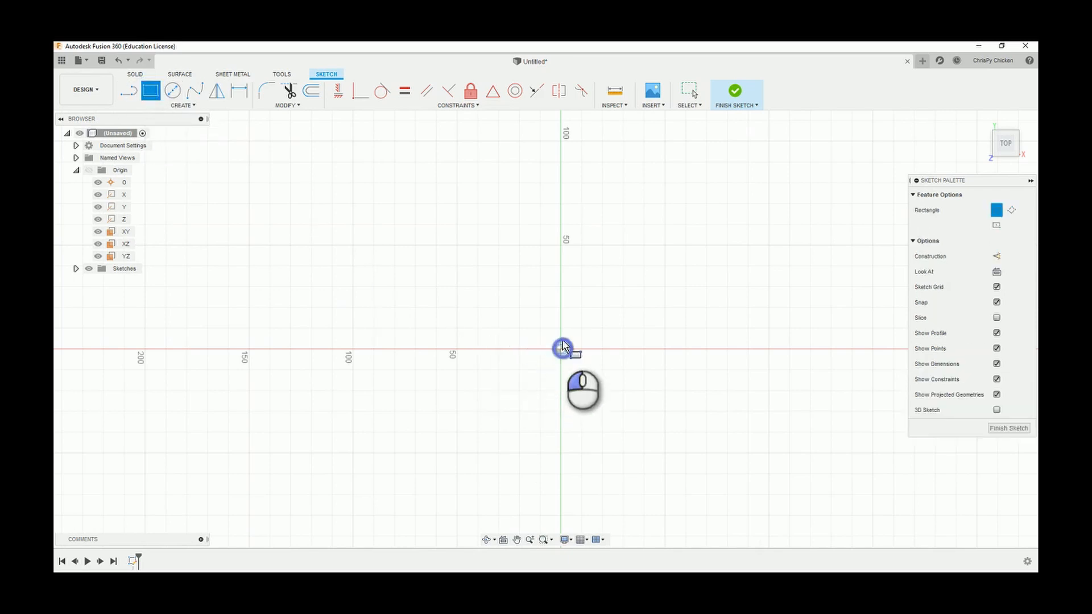
pyautogui.click(815, 206)
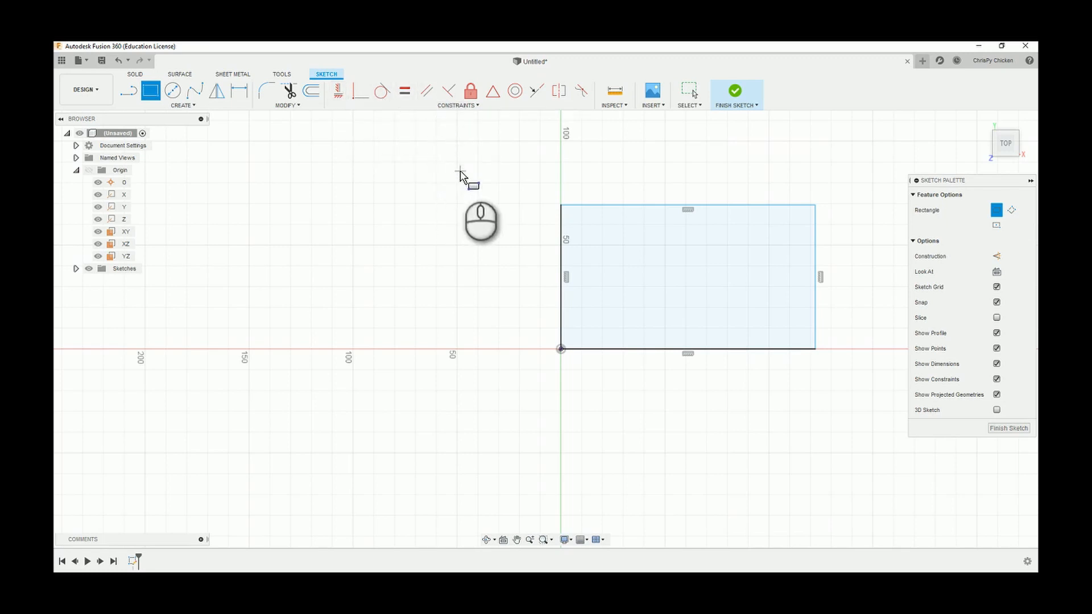
# Dimension the rectangle's left side to 50 mm and its upper side to 70 mm.
pyautogui.click(239, 91)
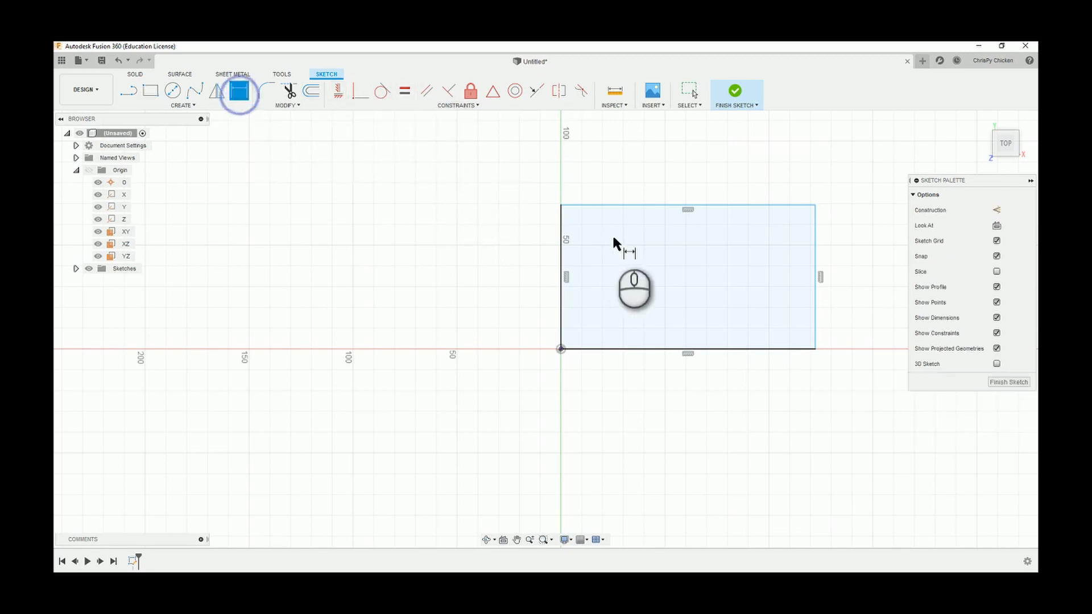
pyautogui.click(562, 257)
pyautogui.click(523, 261)
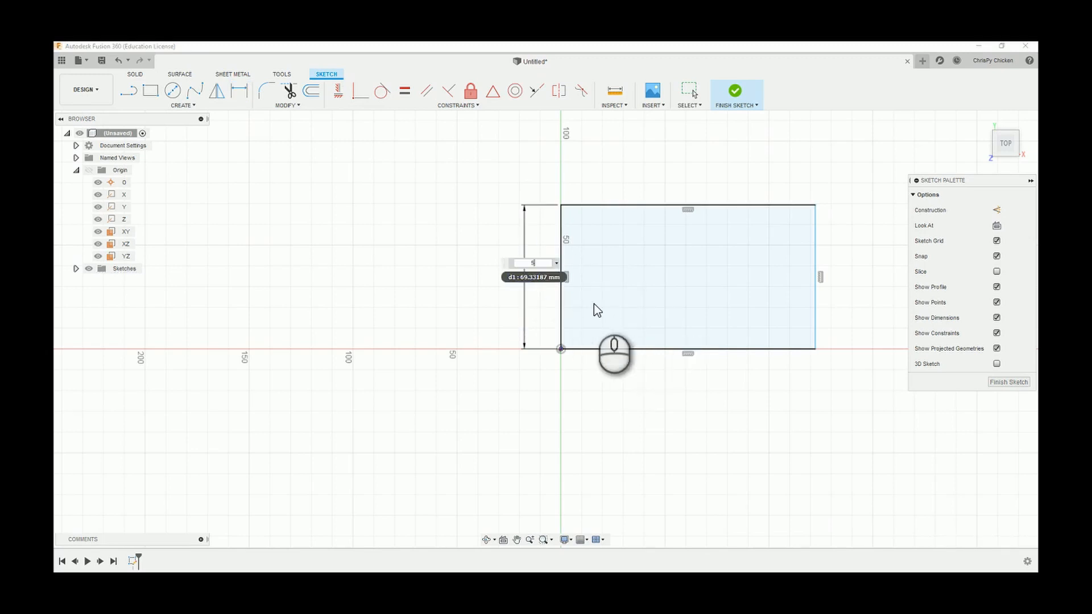
pyautogui.press('Return')
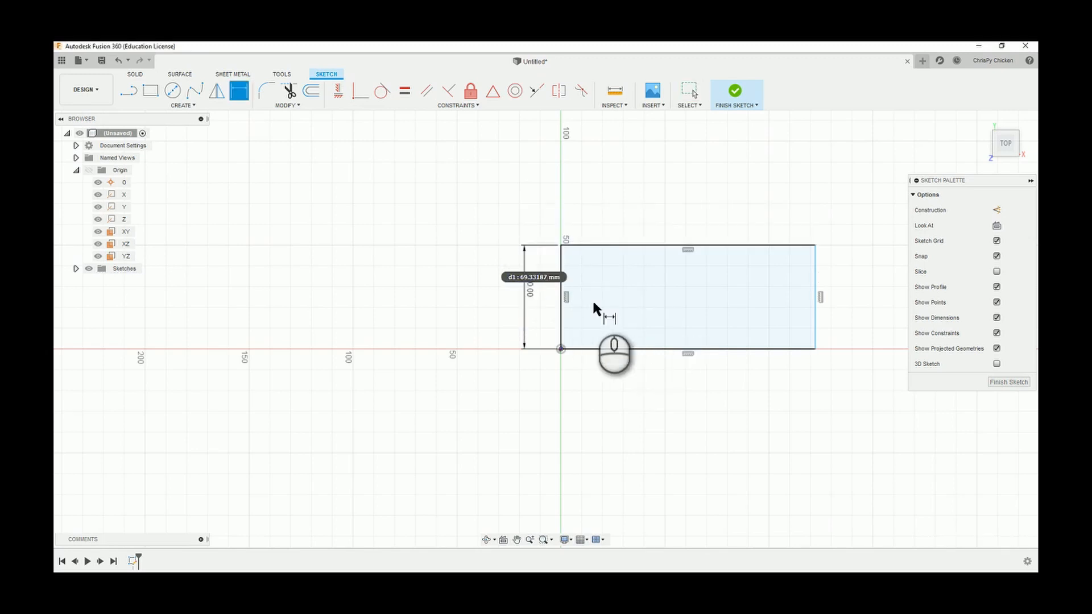
pyautogui.click(653, 245)
pyautogui.click(662, 199)
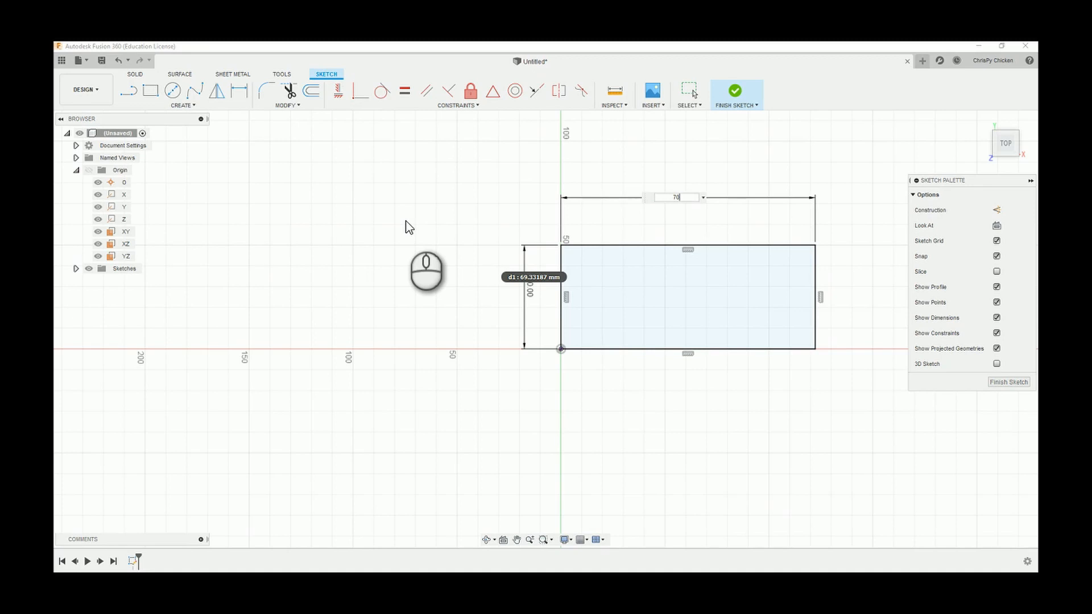
pyautogui.write('70')
pyautogui.press('Return')
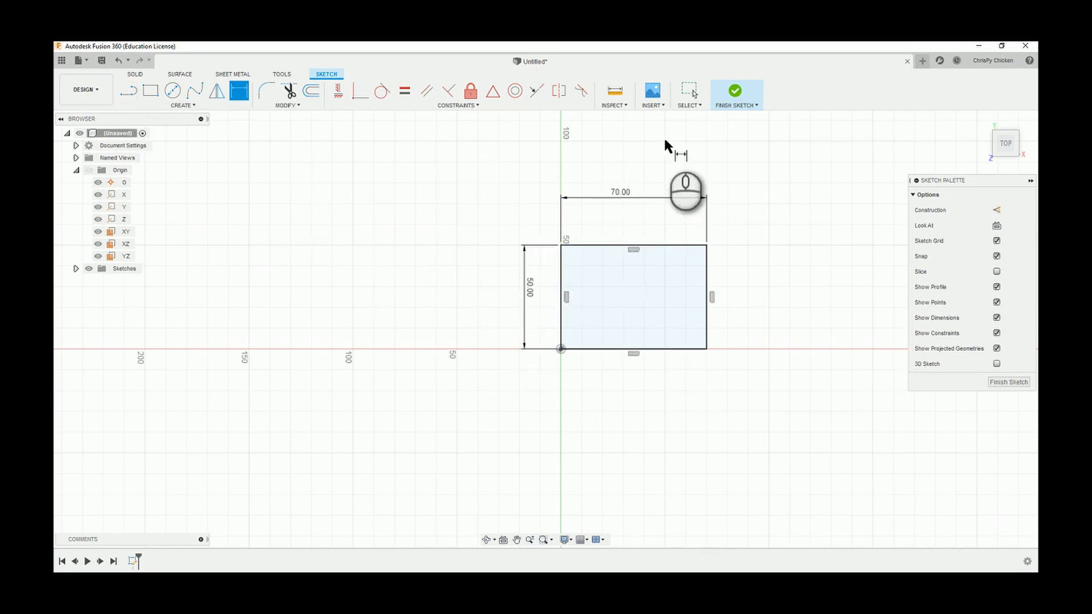
# Delete the whole rectangle together with its dimensions.
pyautogui.click(685, 91)
pyautogui.moveTo(458, 171); pyautogui.dragTo(811, 402)
pyautogui.rightClick(409, 274)
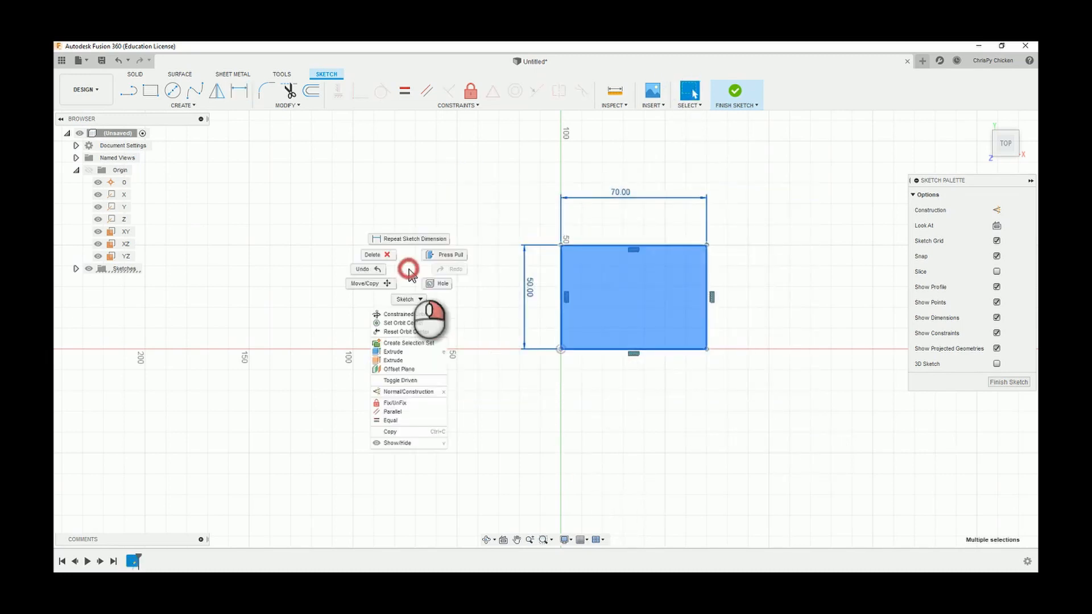
pyautogui.click(395, 267)
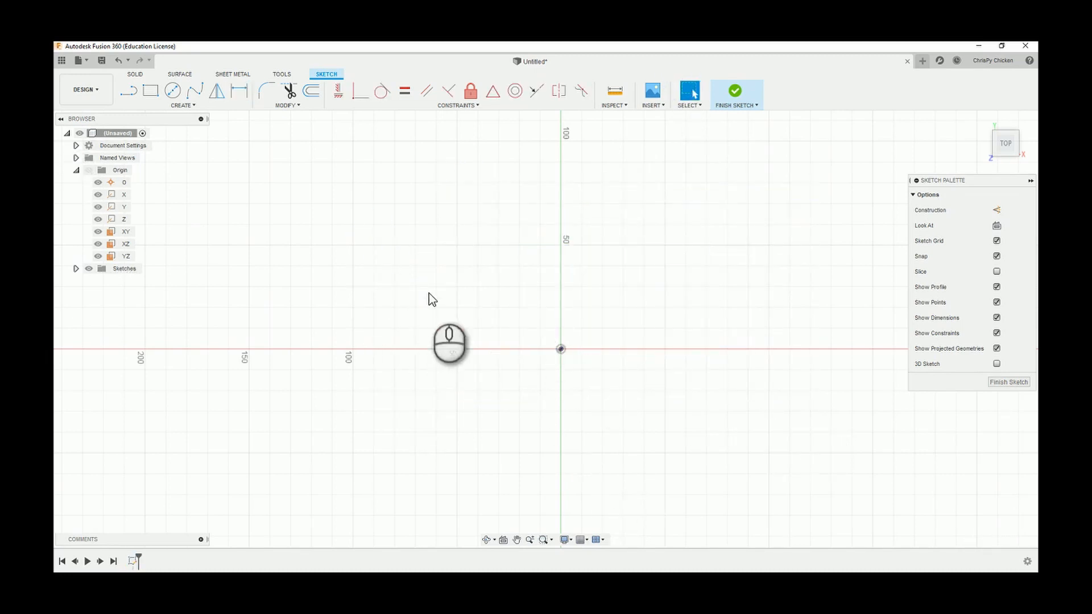
# Draw a closed irregular four-sided shape with the Line tool, starting and ending at the origin.
pyautogui.click(126, 90)
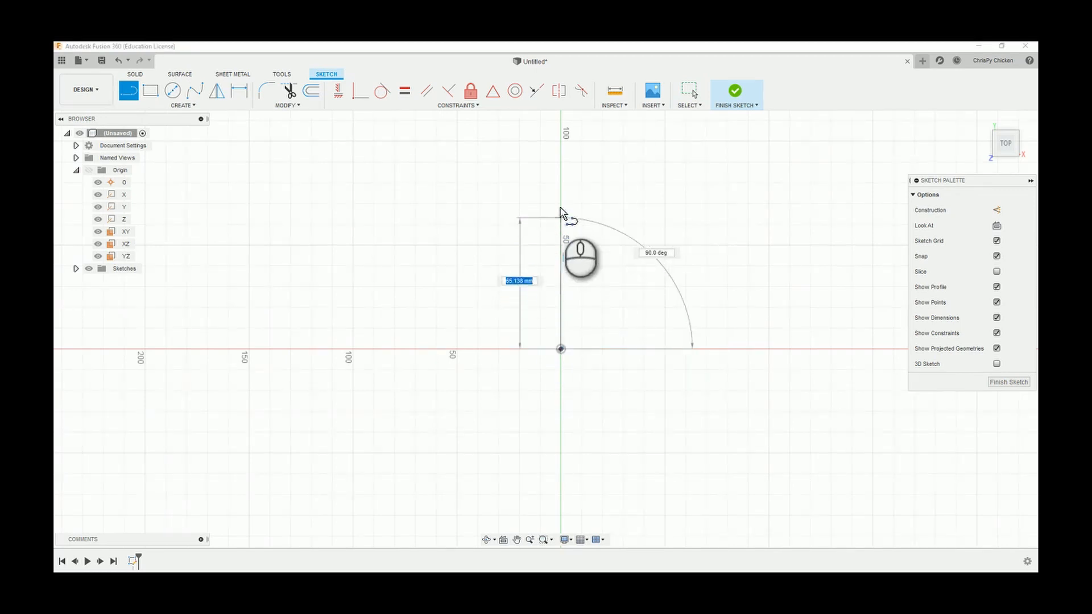
pyautogui.click(508, 226)
pyautogui.click(712, 145)
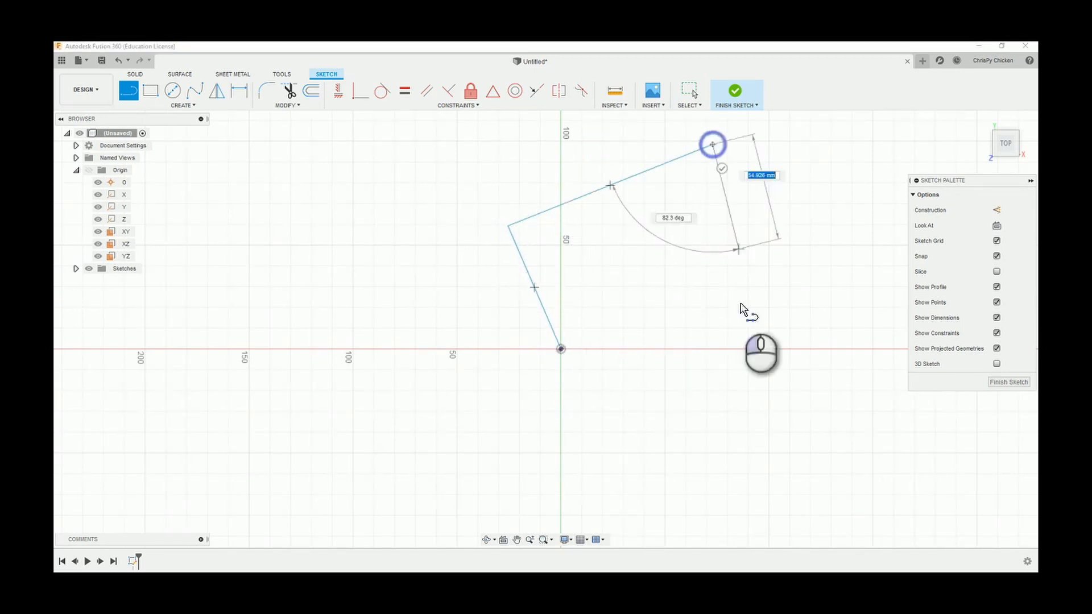
pyautogui.click(678, 317)
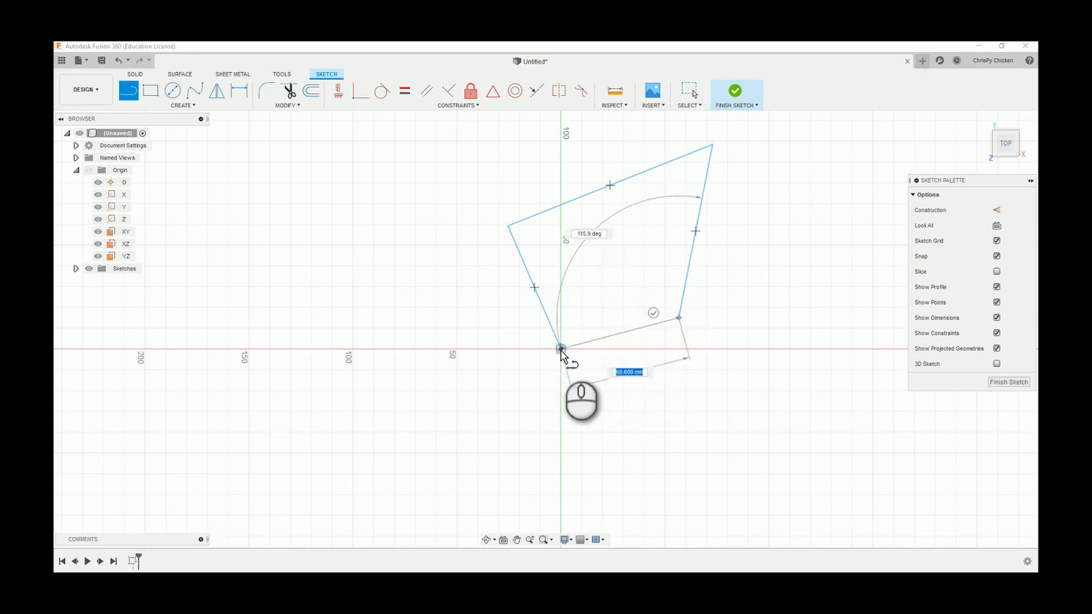
pyautogui.click(560, 348)
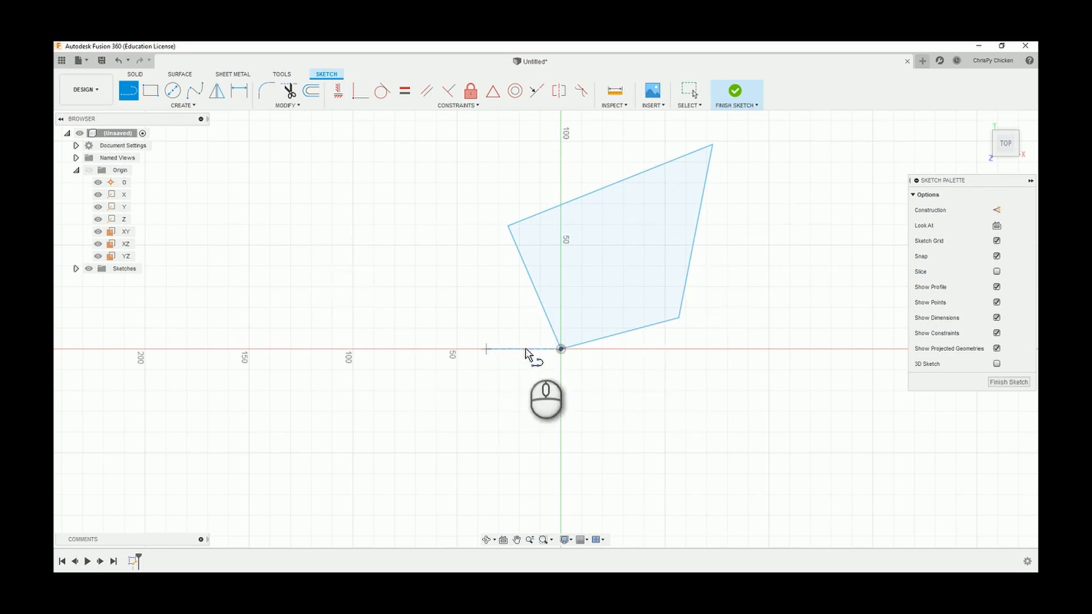
# Constrain the shape's lower and upper sides to horizontal and its right and left sides to vertical.
pyautogui.click(339, 92)
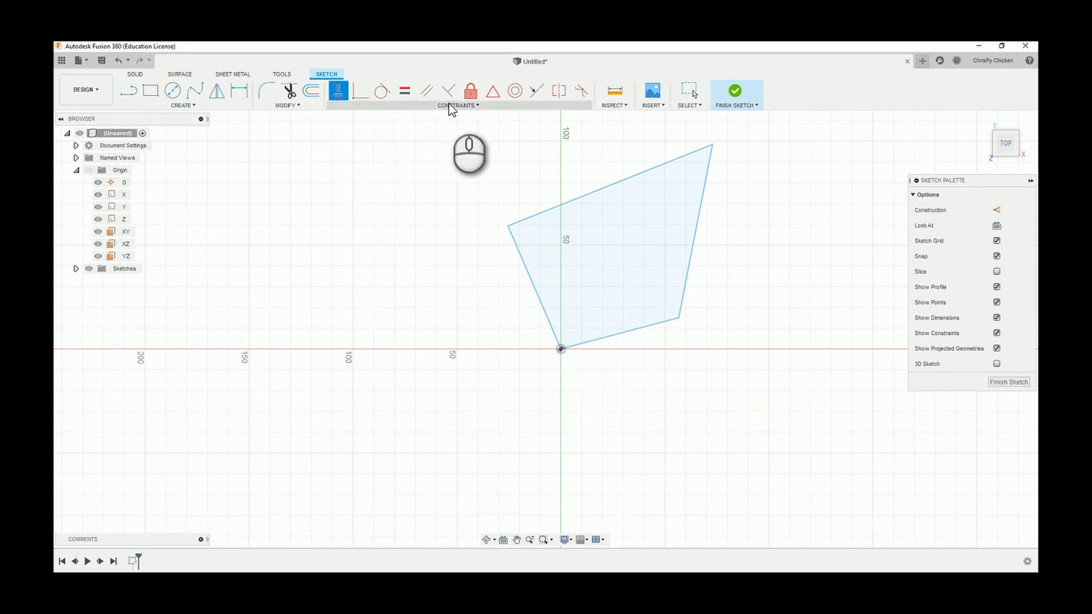
pyautogui.click(663, 322)
pyautogui.click(648, 208)
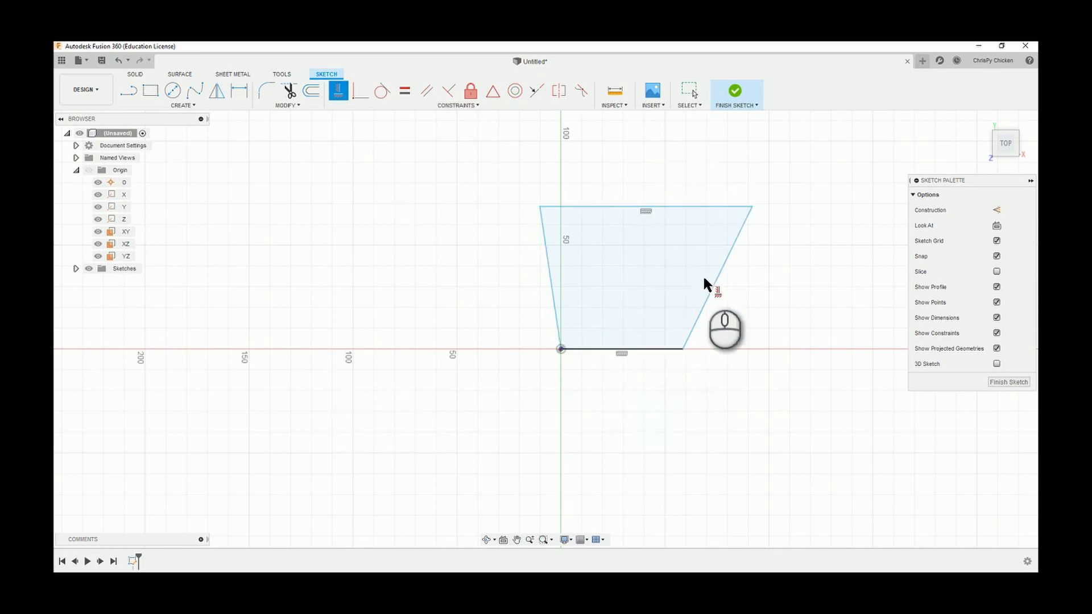
pyautogui.click(724, 275)
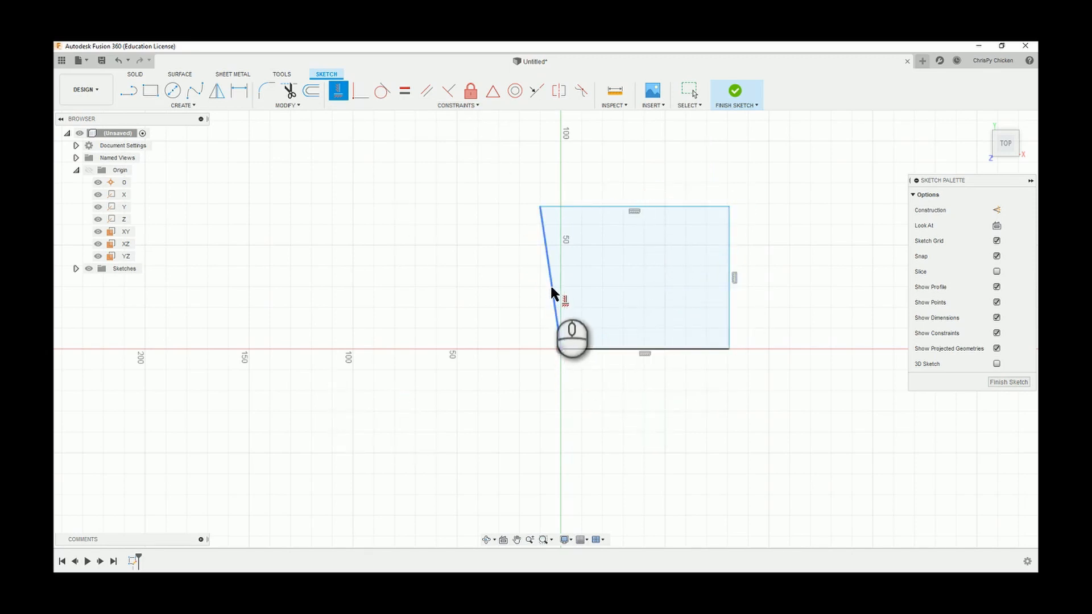
pyautogui.click(552, 293)
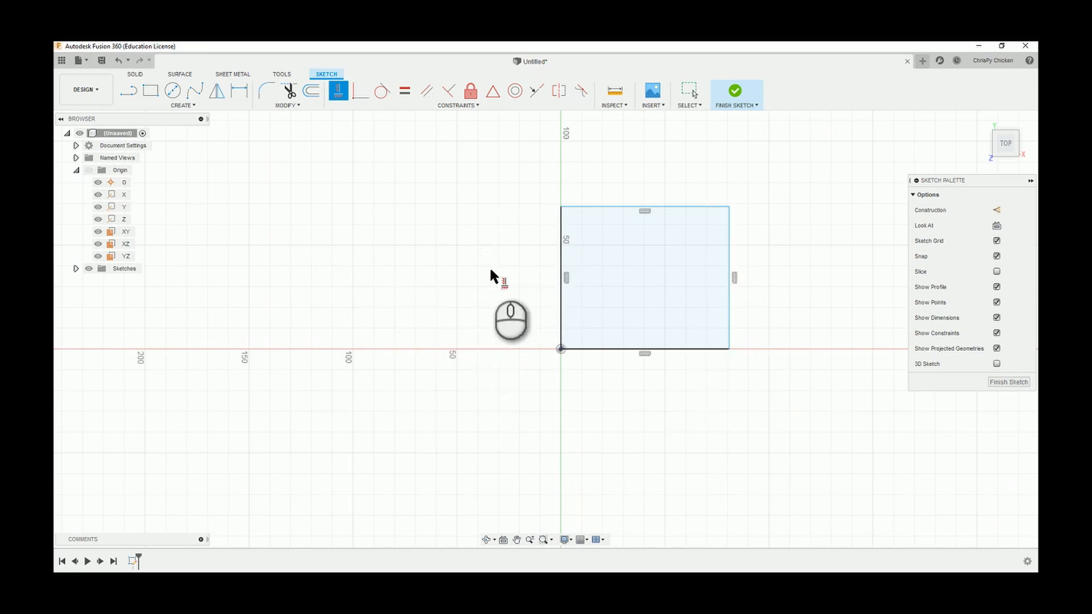
# Dimension the line-drawn rectangle's left side to 50 mm and its upper side to 70 mm.
pyautogui.click(239, 90)
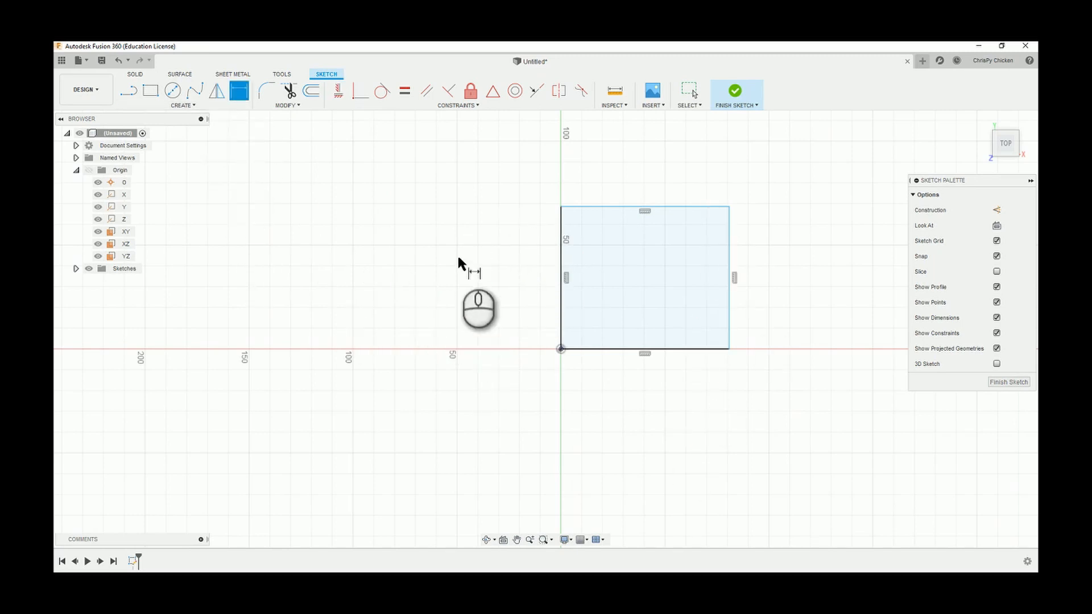
pyautogui.click(560, 272)
pyautogui.click(485, 278)
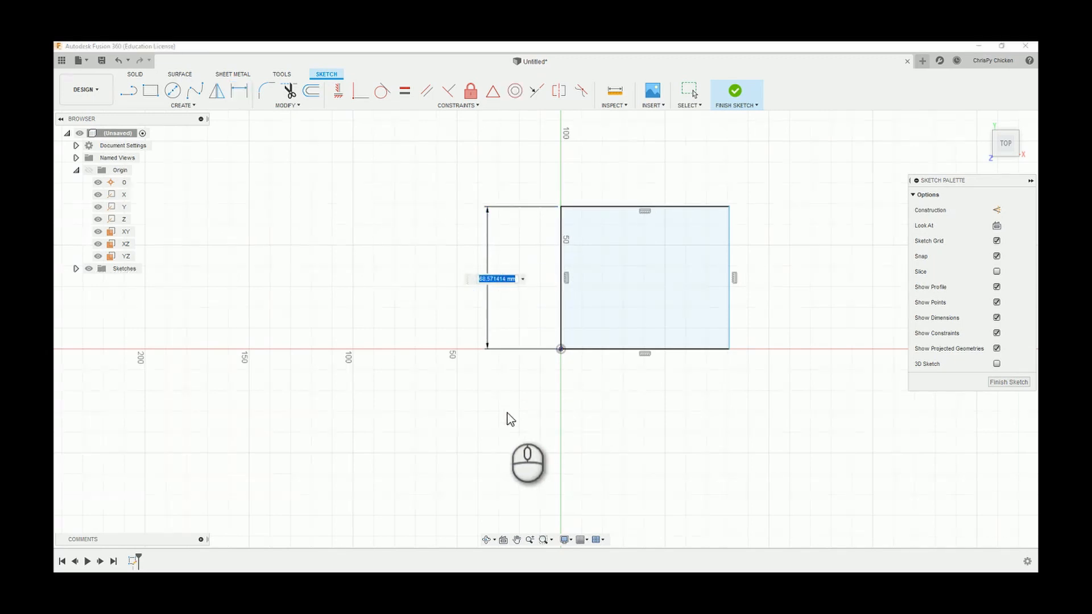
pyautogui.press('Return')
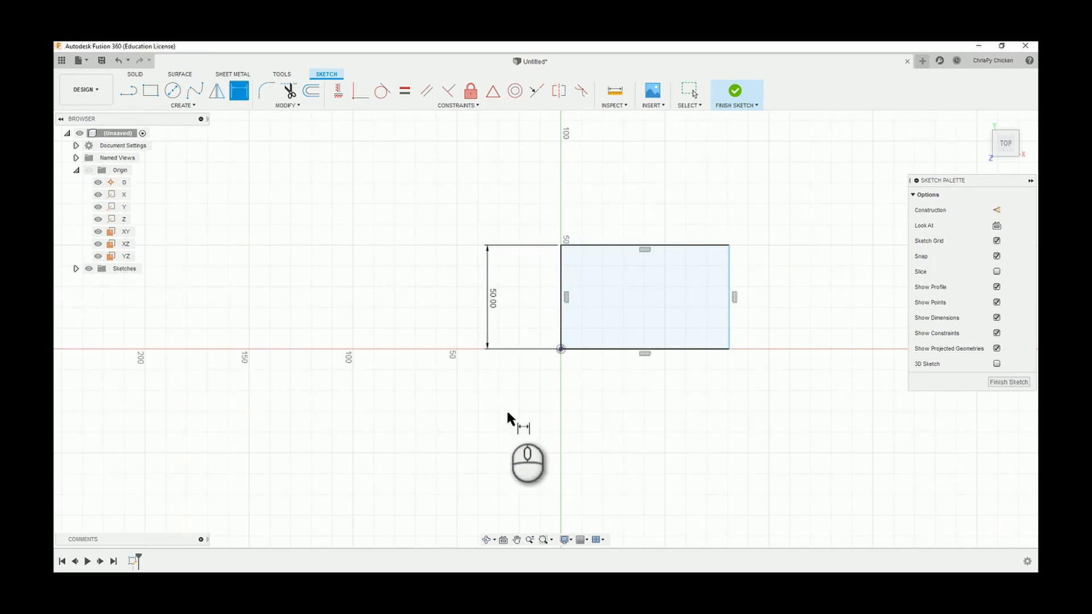
pyautogui.click(673, 245)
pyautogui.click(674, 217)
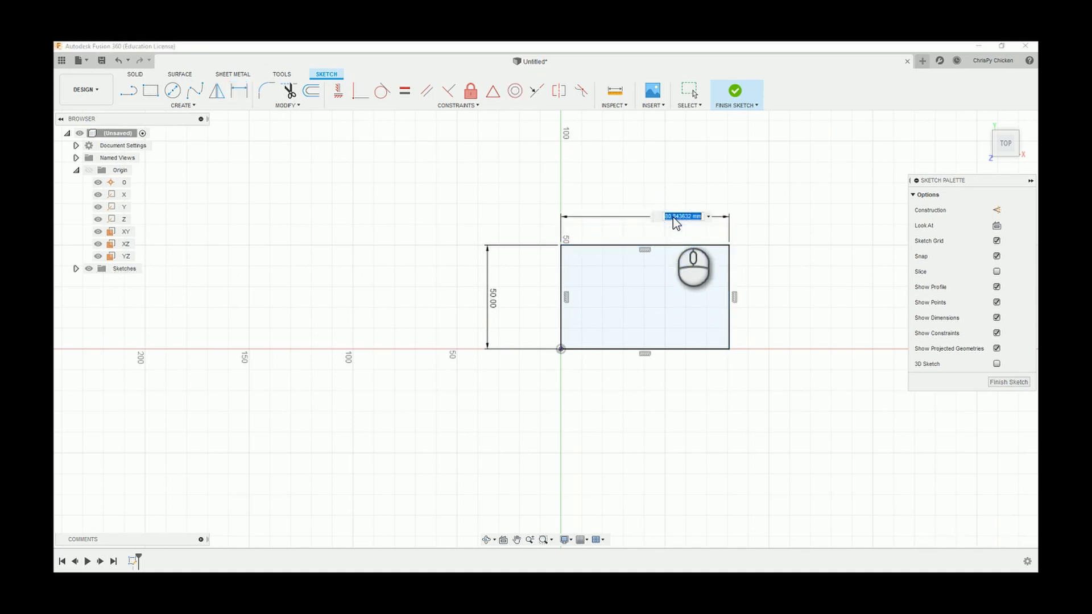
pyautogui.press('Return')
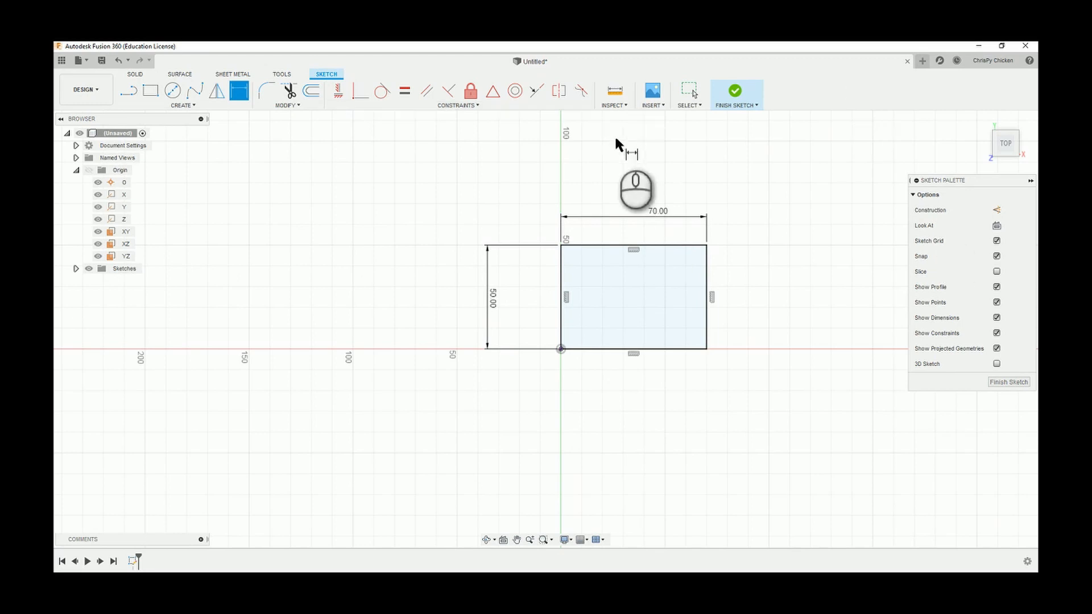
pyautogui.click(684, 95)
# Draw a center-diameter circle inside the rectangle near its upper-left corner.
pyautogui.scroll(-2, 644, 318)
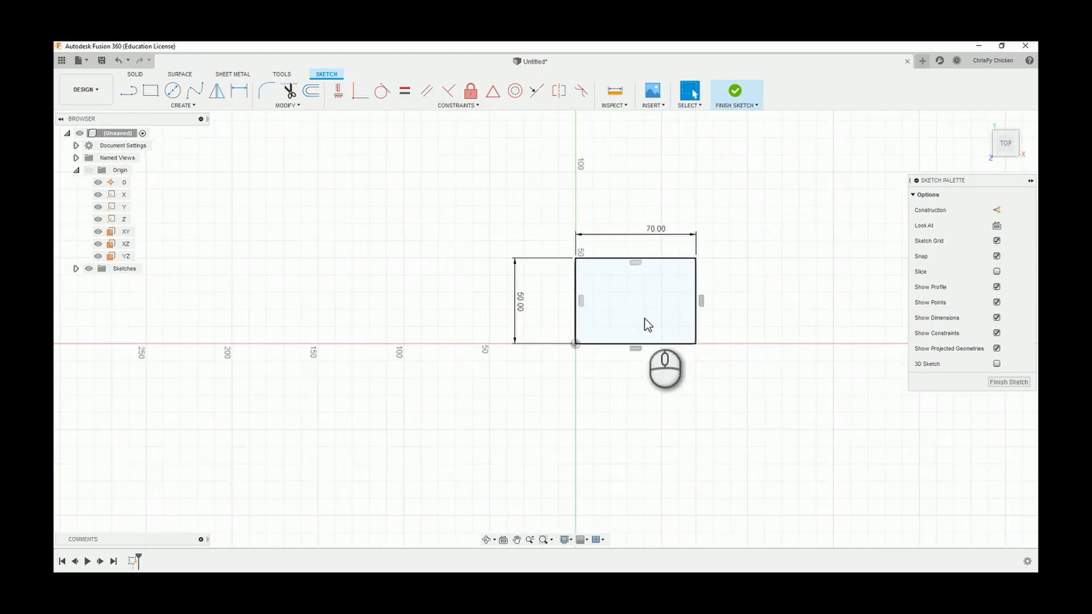
pyautogui.scroll(2, 644, 317)
pyautogui.scroll(3, 635, 275)
pyautogui.scroll(3, 346, 278)
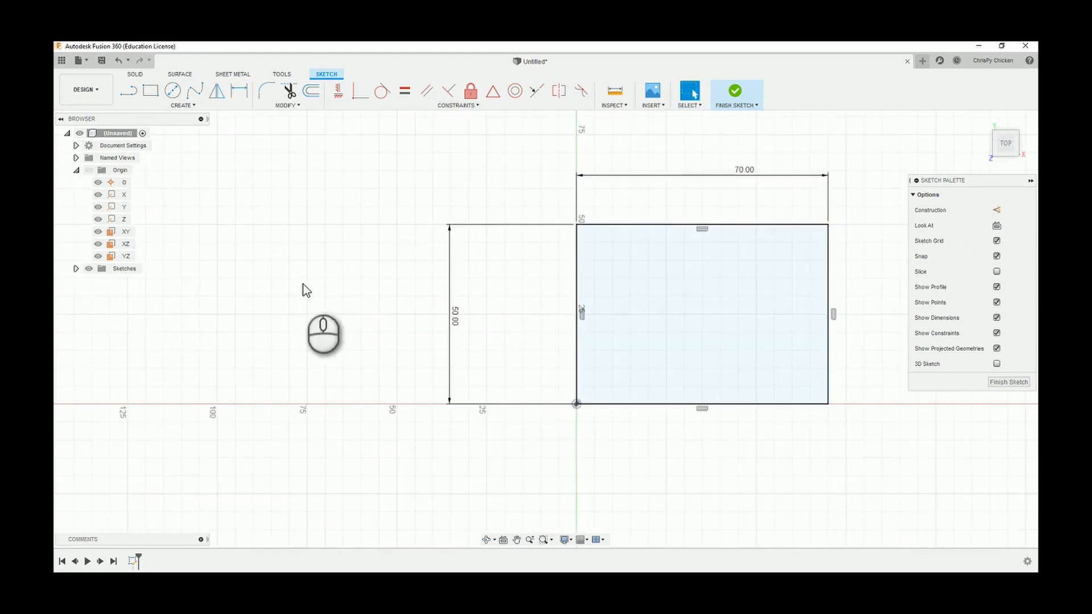
pyautogui.scroll(-2, 318, 282)
pyautogui.scroll(3, 852, 306)
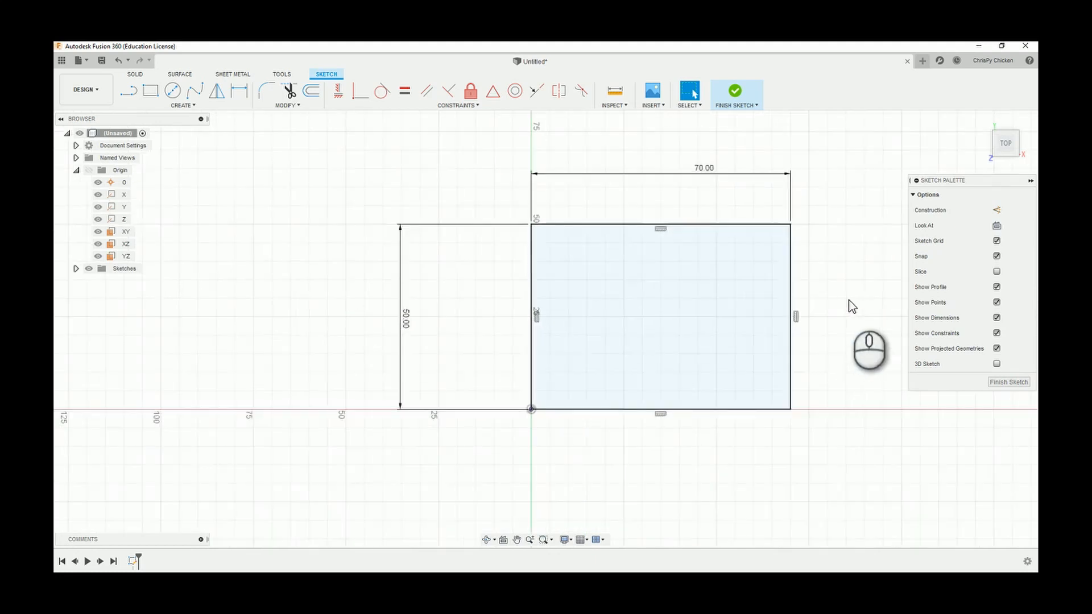
pyautogui.scroll(-1, 414, 343)
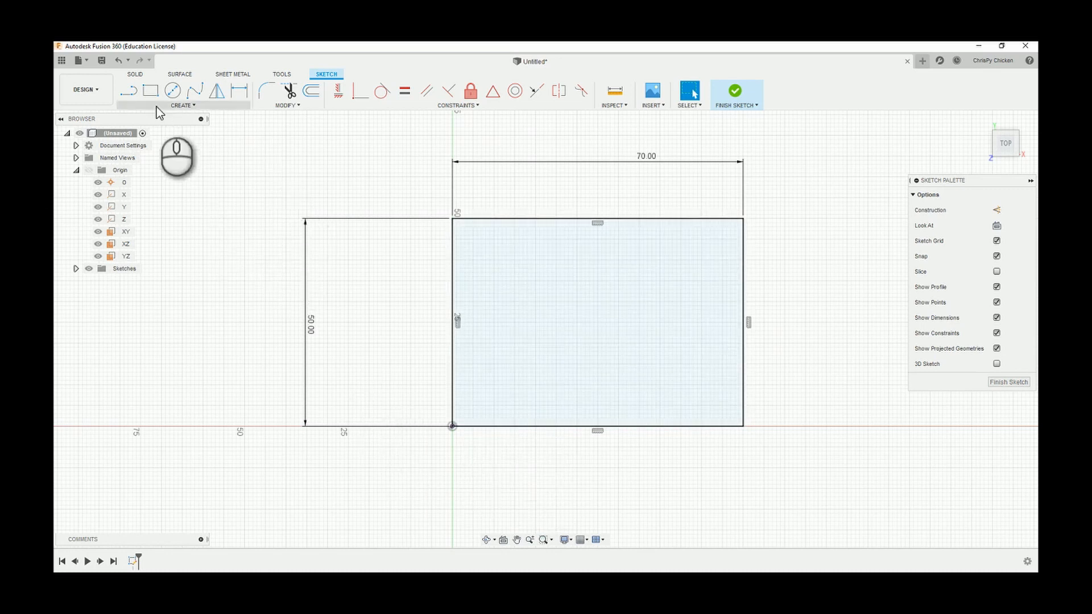
pyautogui.click(172, 90)
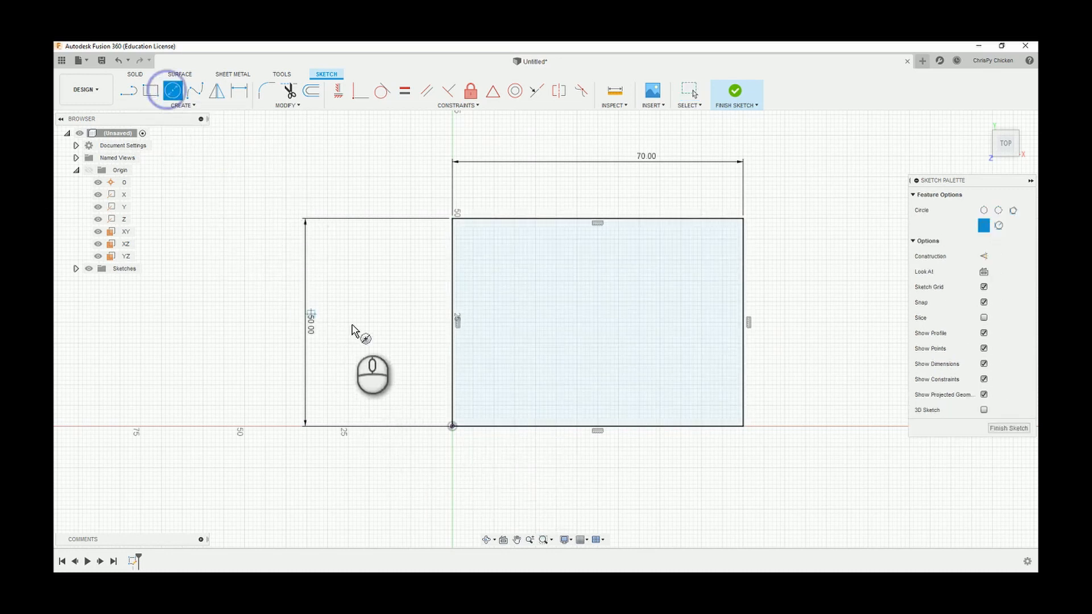
pyautogui.click(485, 252)
pyautogui.click(510, 255)
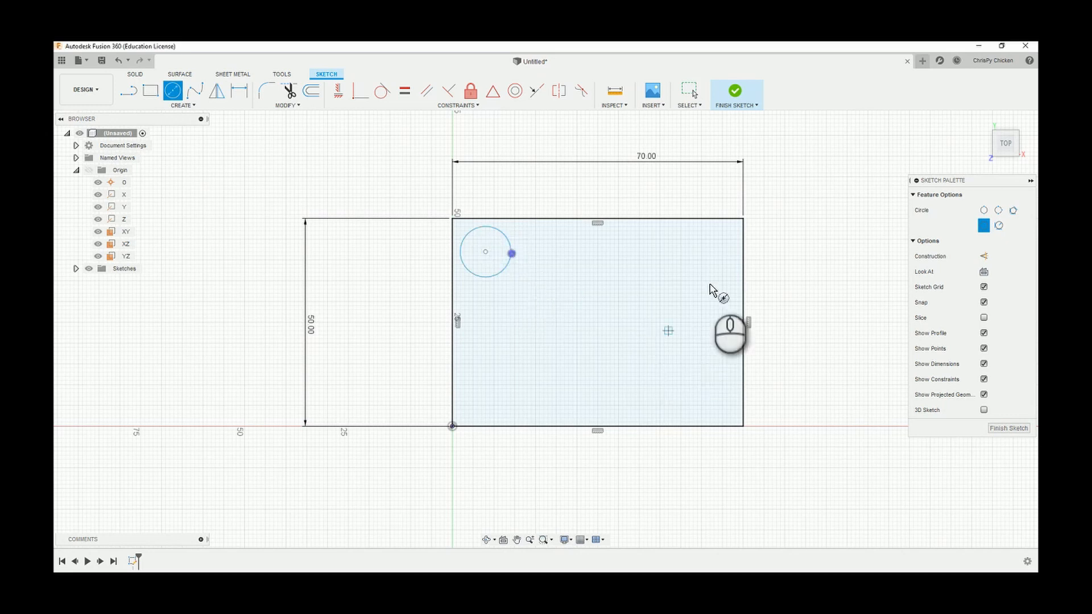
# Draw three more center-diameter circles inside the rectangle, near its upper-right, lower-left and lower-right corners.
pyautogui.click(697, 252)
pyautogui.click(663, 250)
pyautogui.click(493, 398)
pyautogui.click(516, 388)
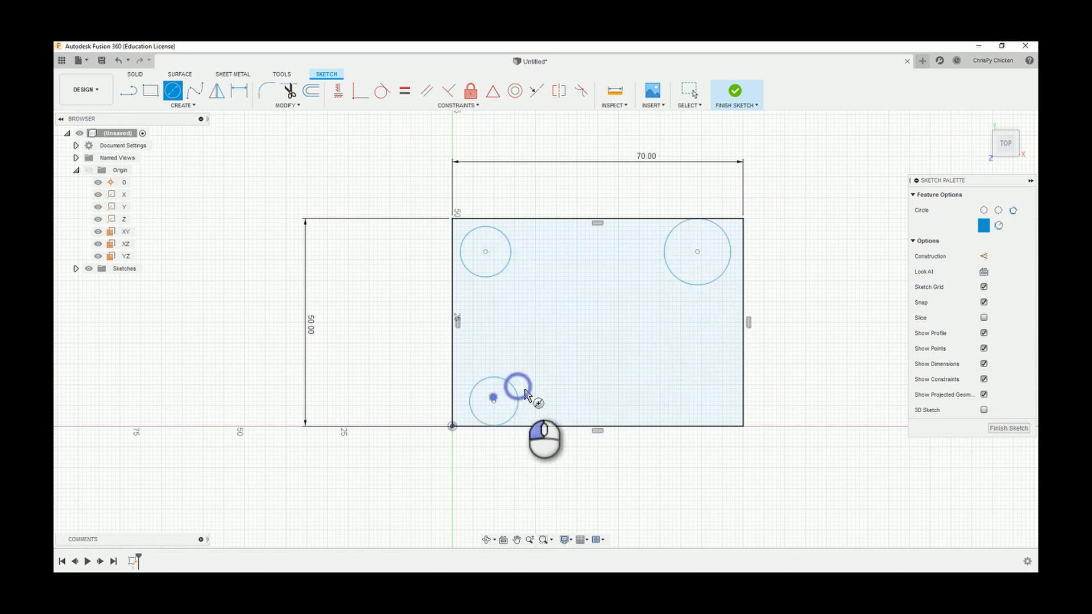
pyautogui.click(697, 401)
pyautogui.click(658, 386)
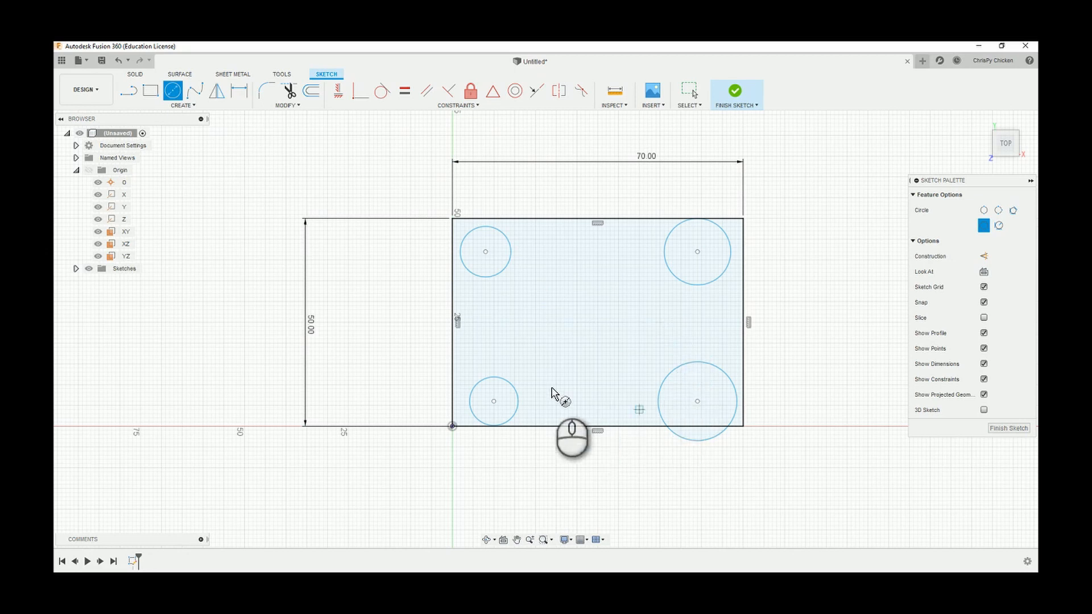
# Apply Equal constraints between the upper-left circle and each of the other three circles.
pyautogui.click(404, 92)
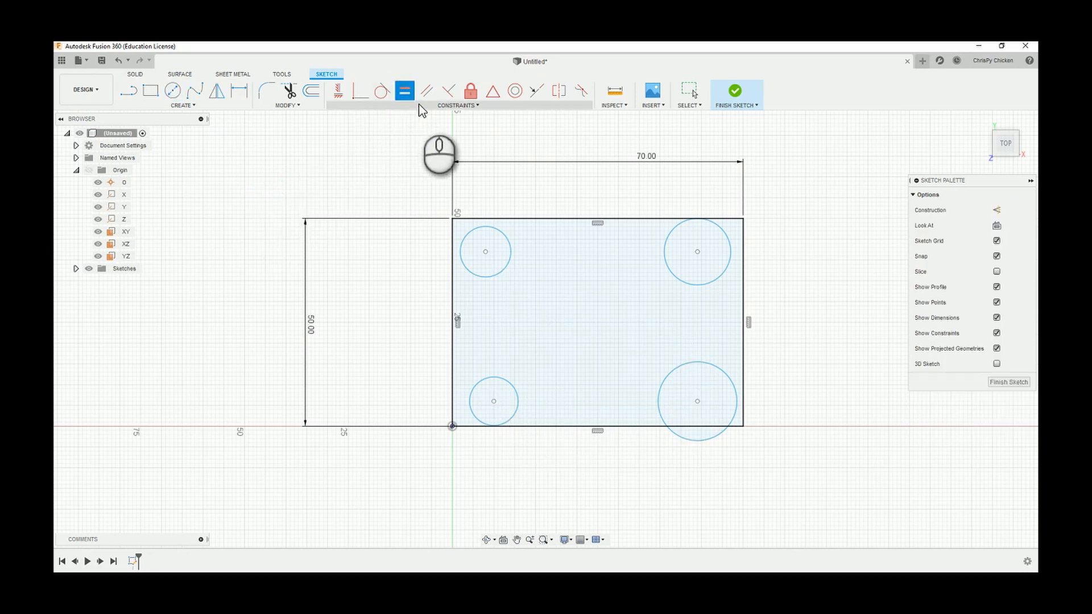
pyautogui.click(487, 228)
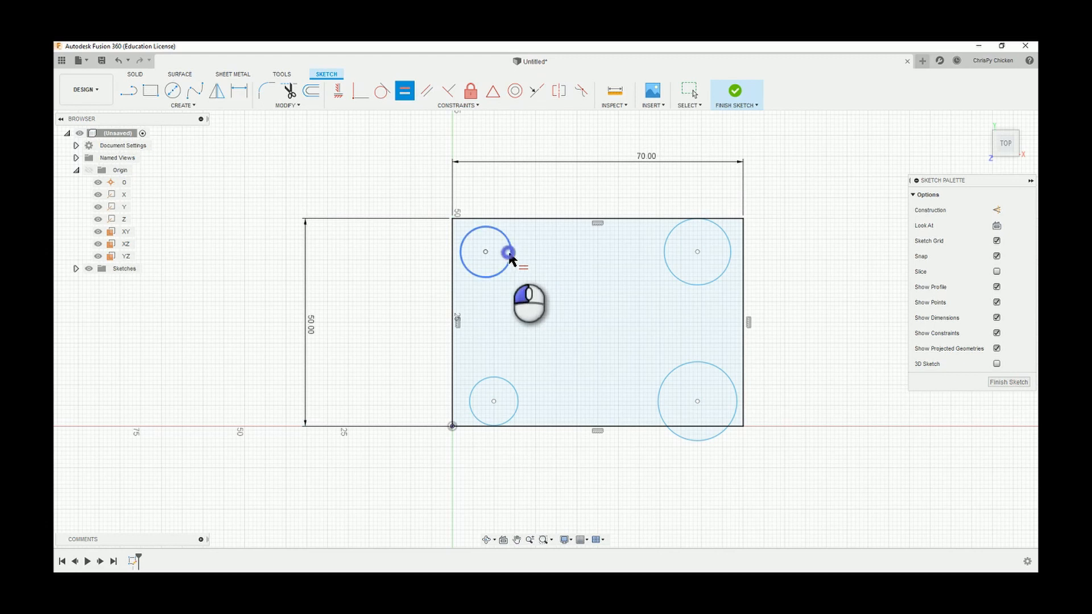
pyautogui.click(664, 246)
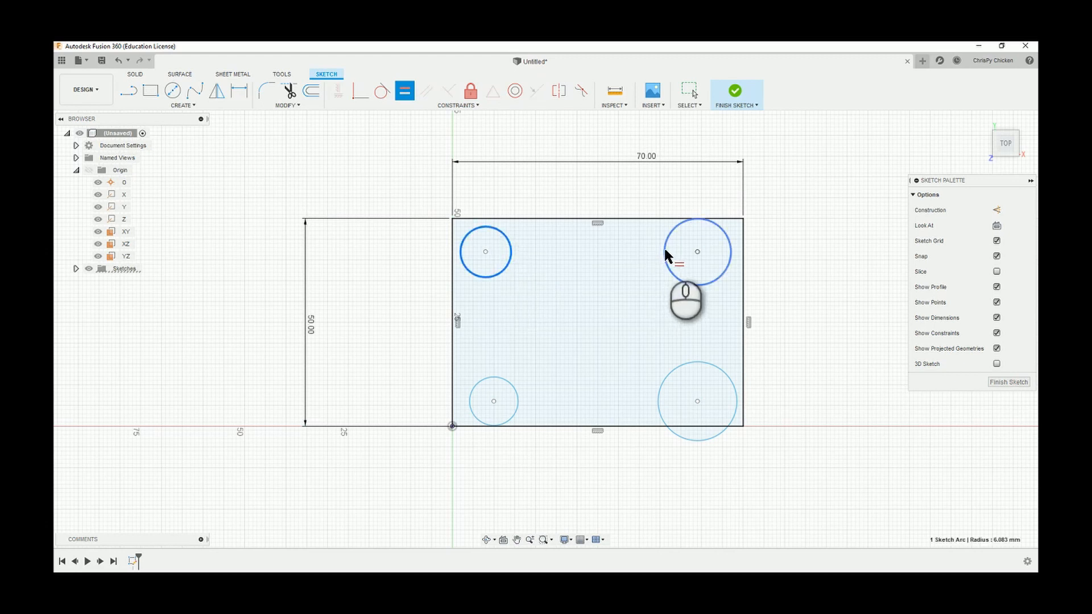
pyautogui.click(510, 248)
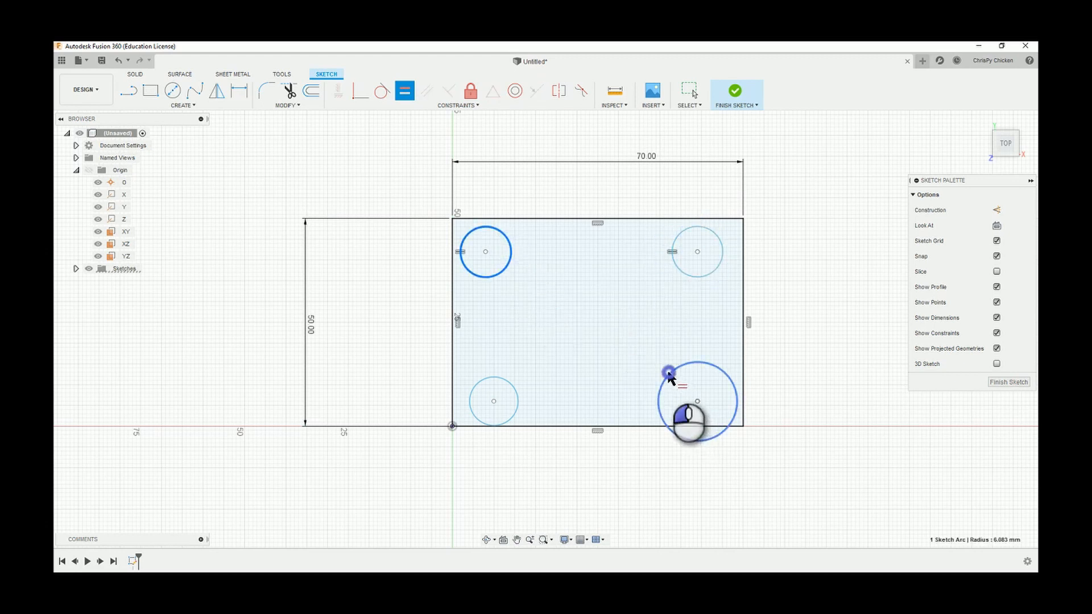
pyautogui.click(670, 375)
pyautogui.click(500, 271)
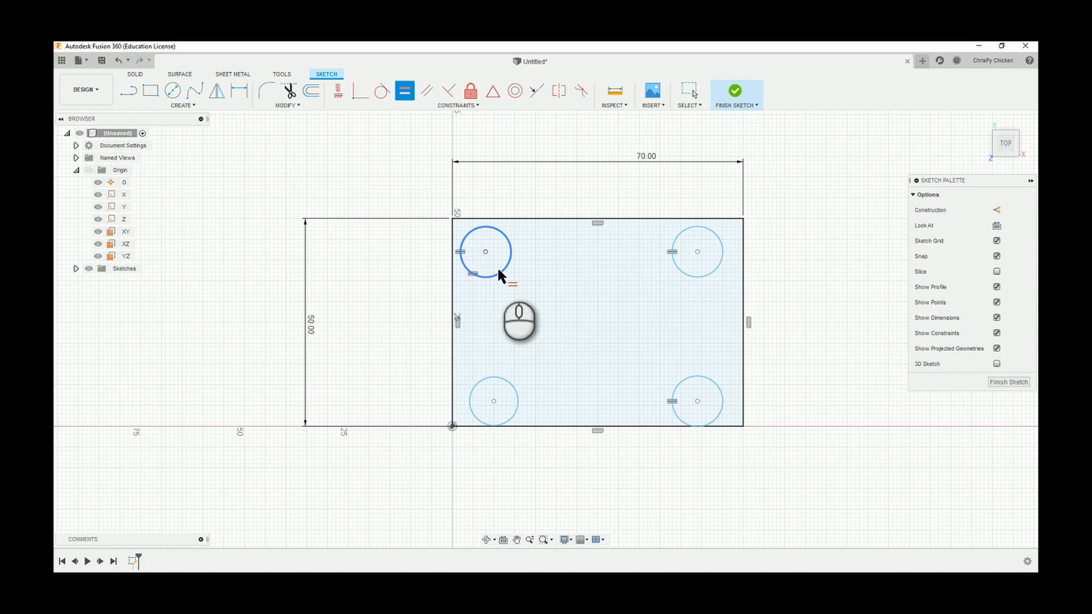
pyautogui.click(496, 379)
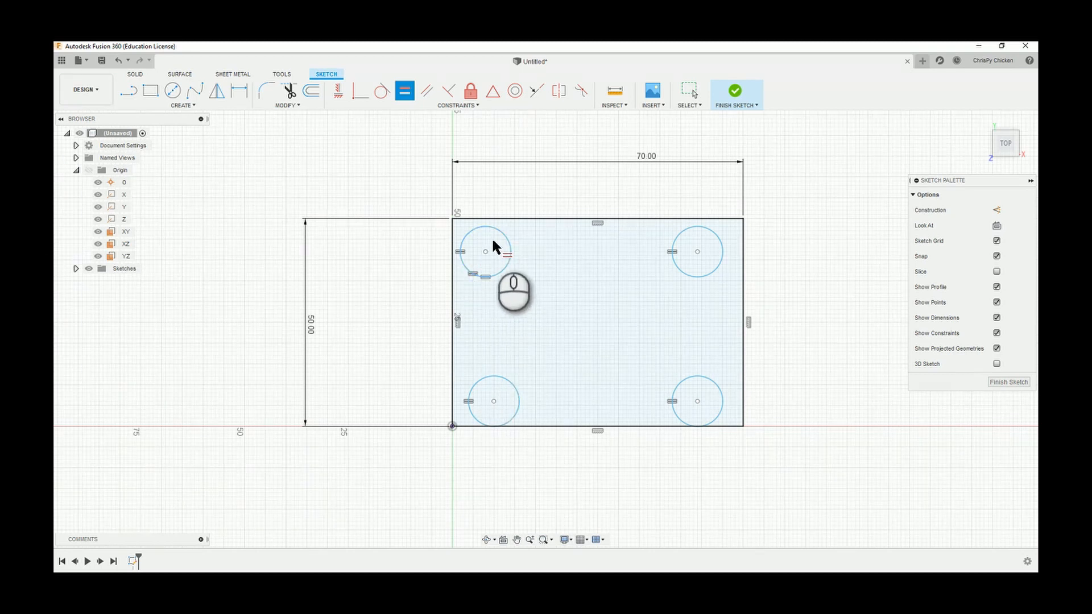
# Dimension the upper-left circle's diameter to 7 mm.
pyautogui.click(239, 90)
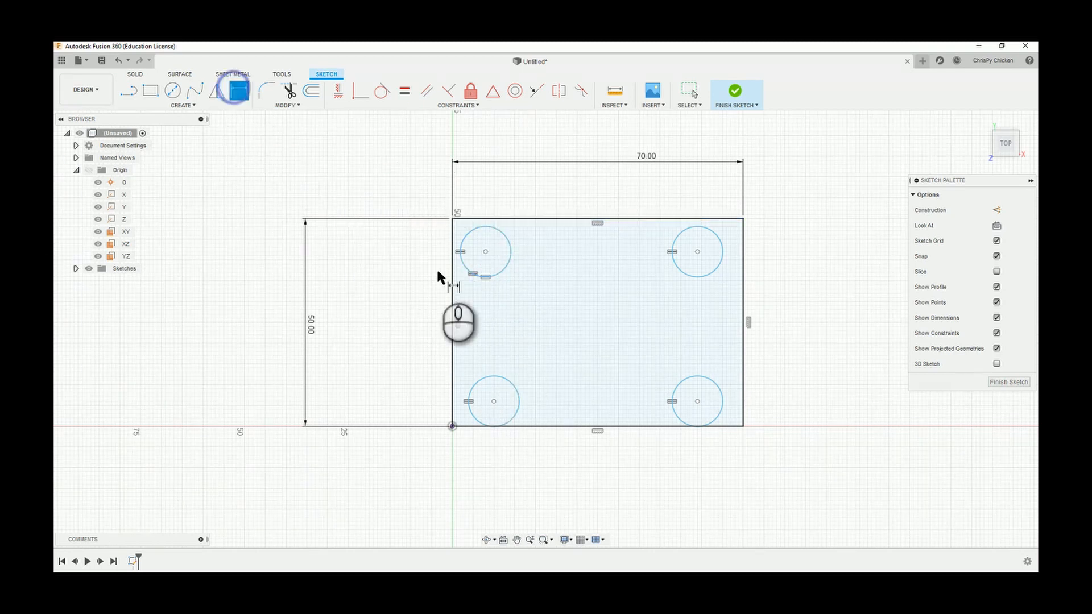
pyautogui.click(461, 235)
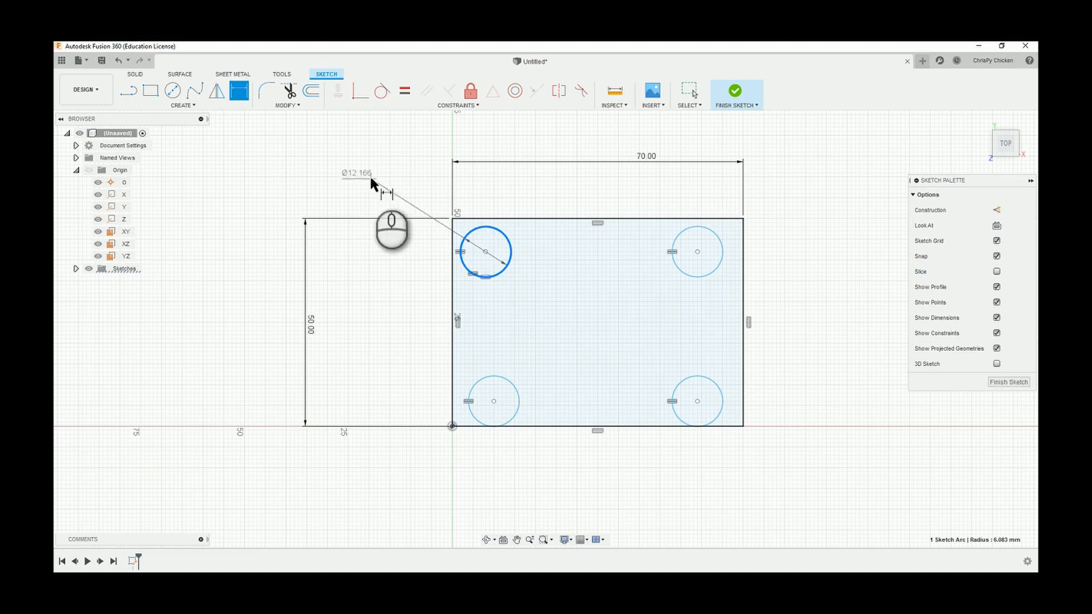
pyautogui.click(370, 174)
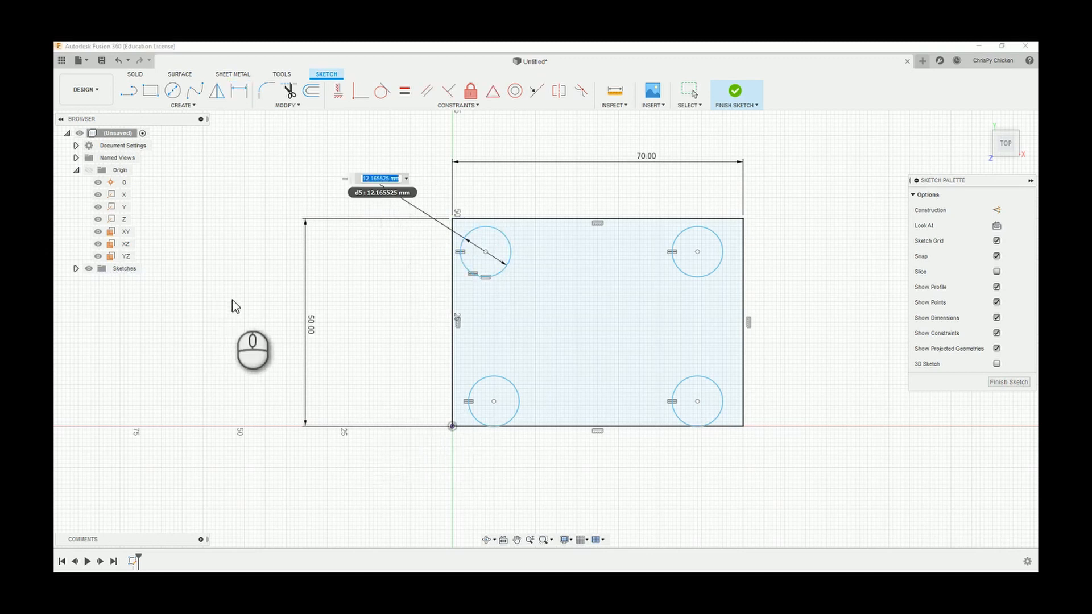
pyautogui.write('7')
pyautogui.press('Return')
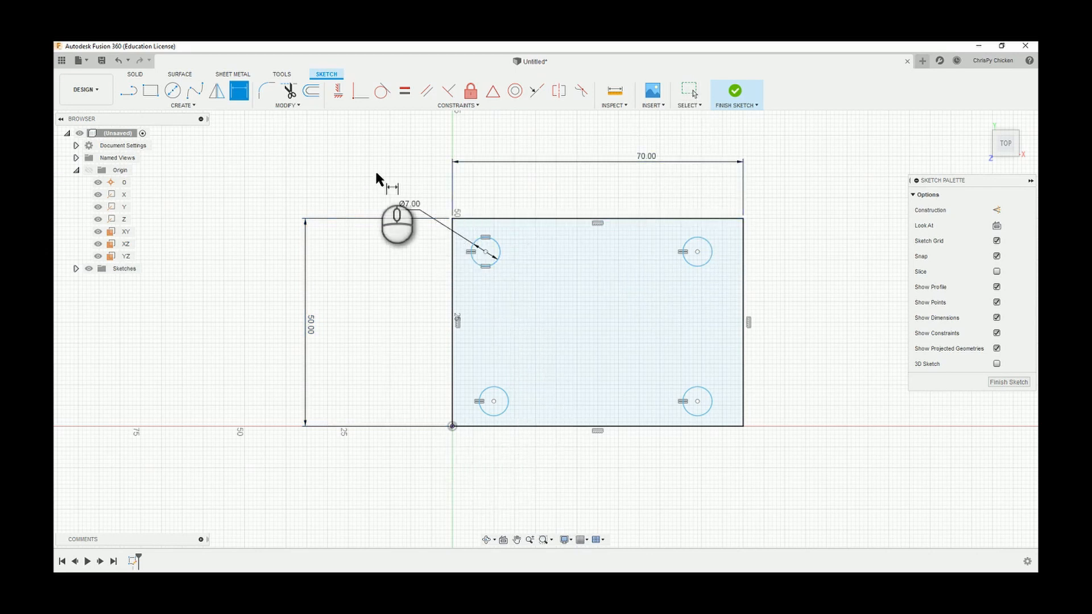
# Align the centers of the two upper circles horizontally, and likewise the centers of the two lower circles, with Horizontal/Vertical constraints.
pyautogui.click(336, 93)
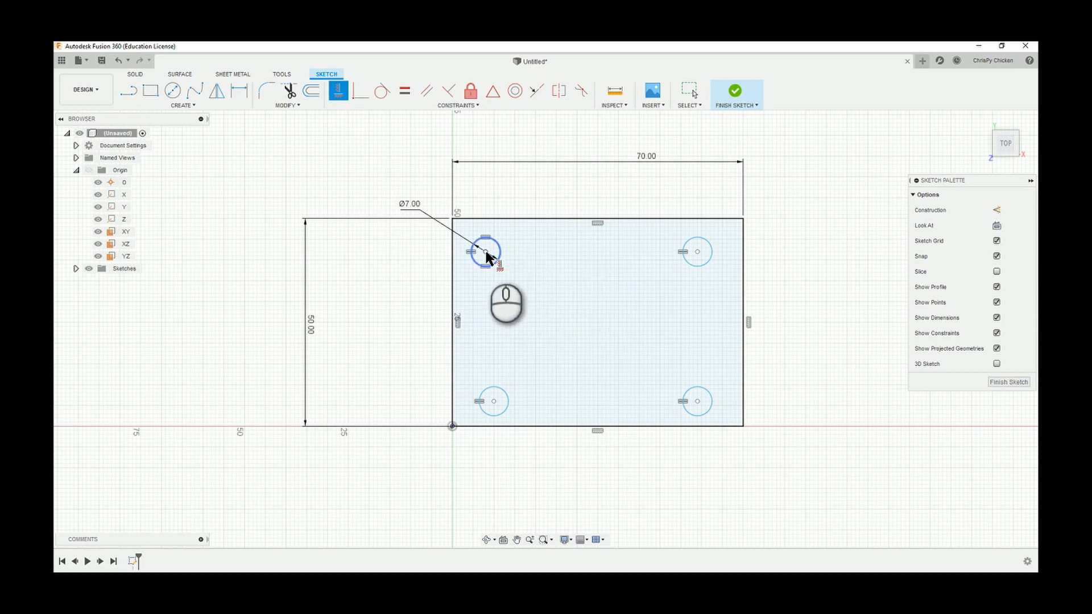
pyautogui.click(698, 251)
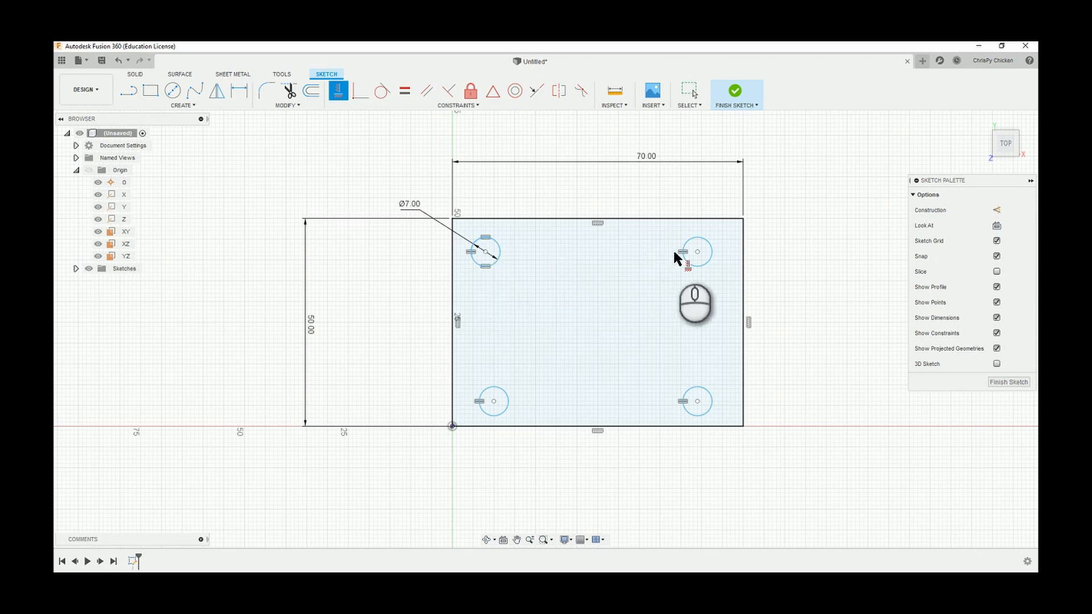
pyautogui.click(697, 249)
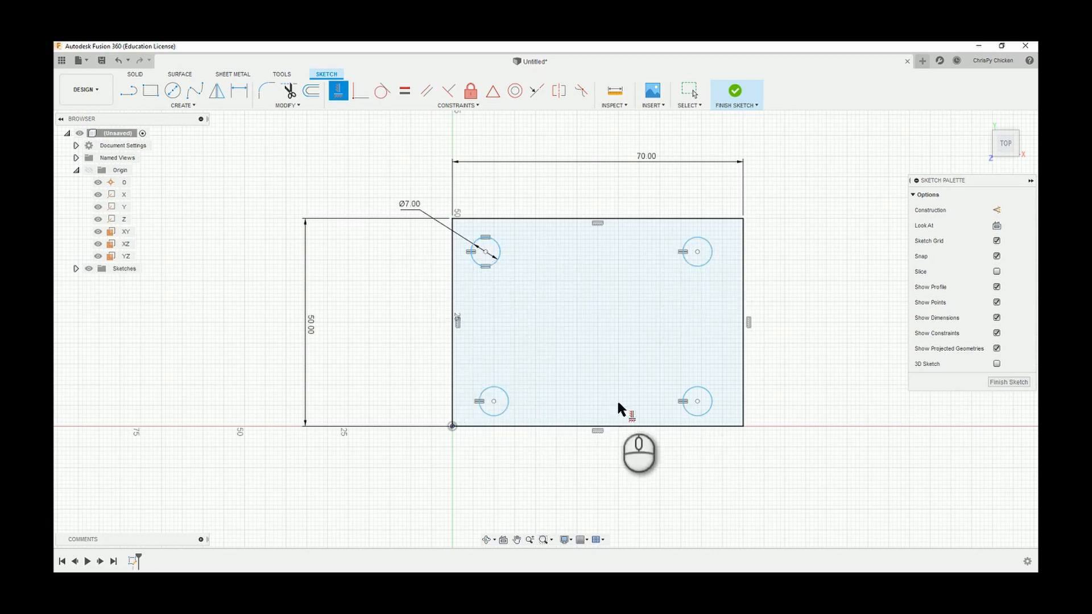
pyautogui.click(485, 266)
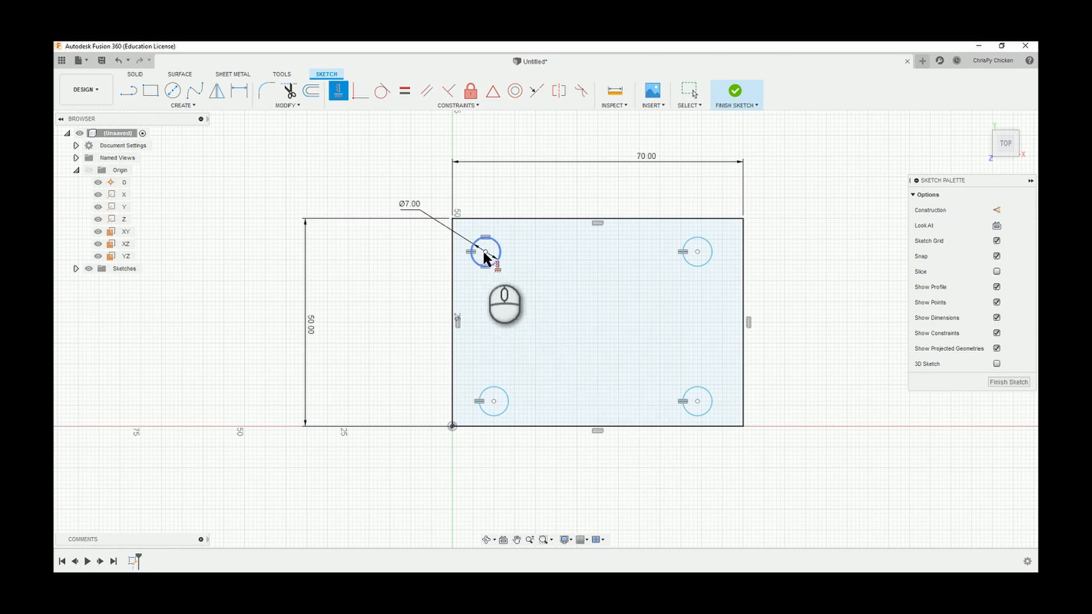
pyautogui.click(700, 255)
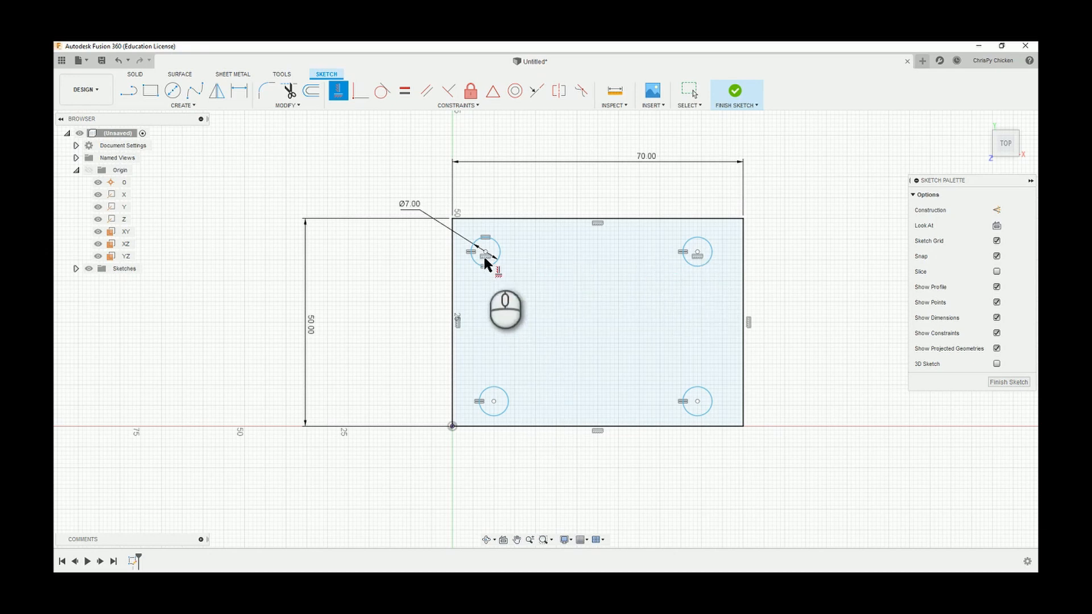
pyautogui.click(495, 402)
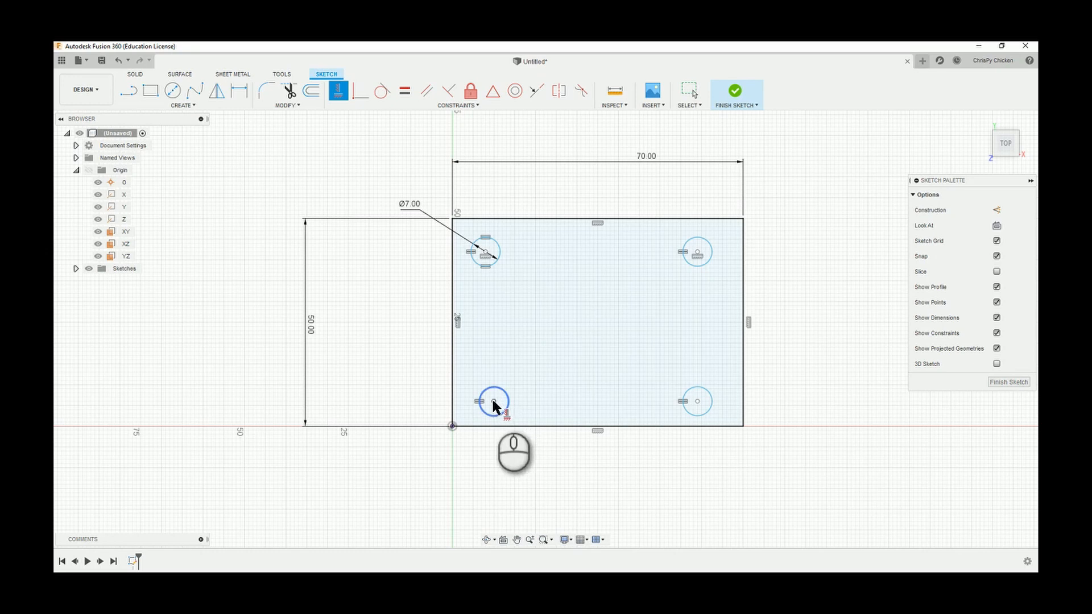
pyautogui.click(699, 402)
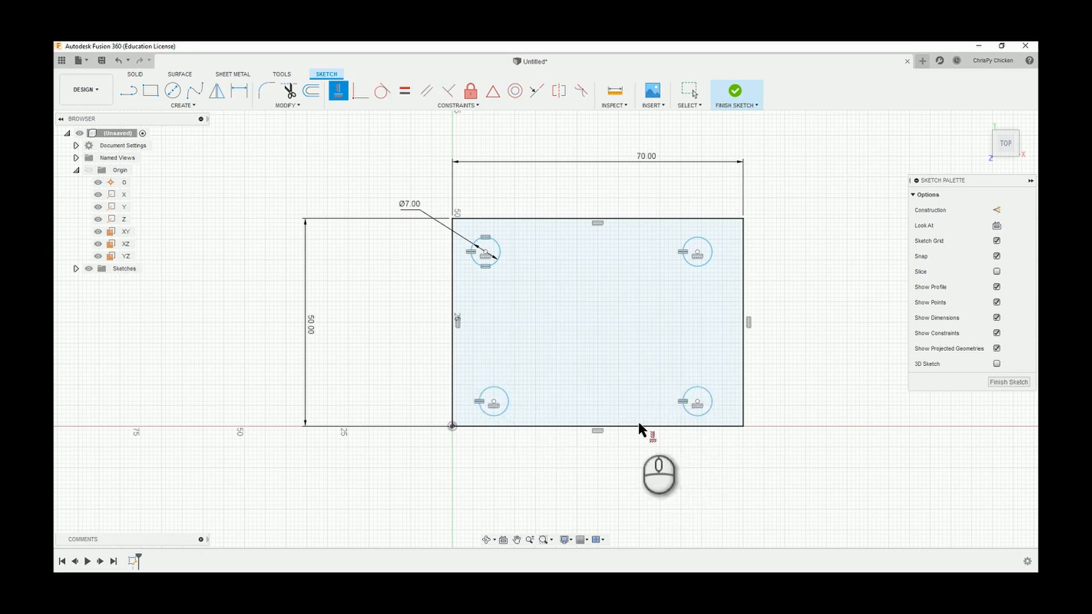
# Align the centers of the two left circles vertically, and likewise the centers of the two right circles.
pyautogui.click(486, 252)
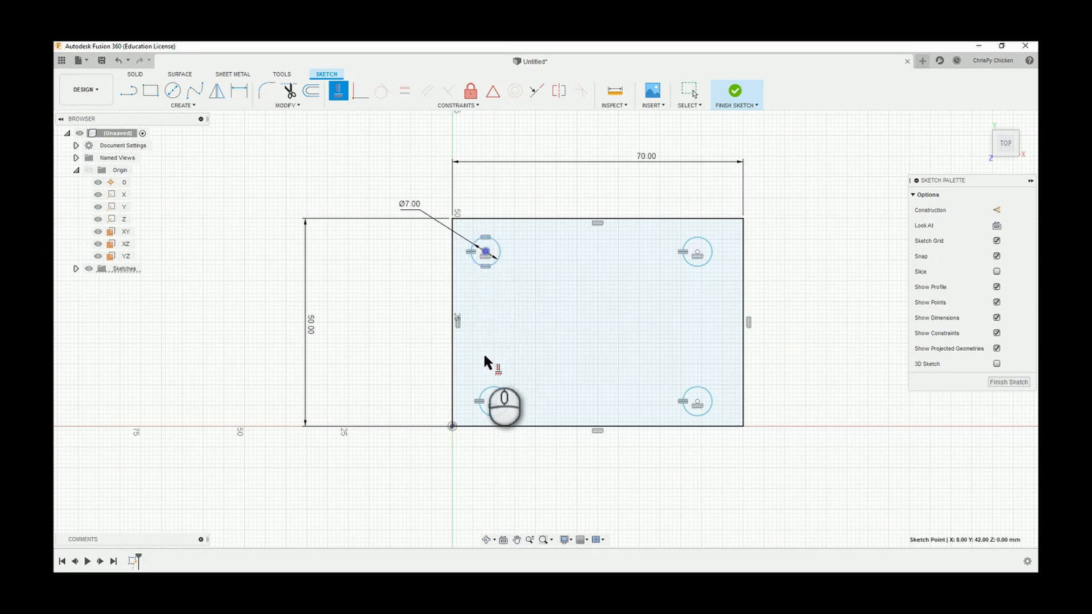
pyautogui.click(494, 402)
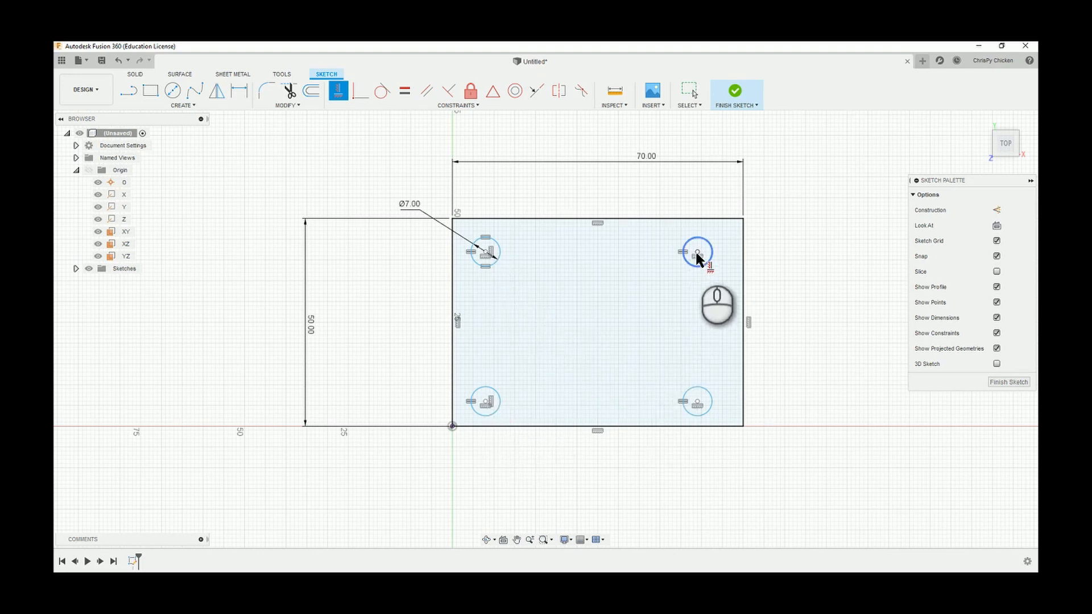
pyautogui.click(698, 404)
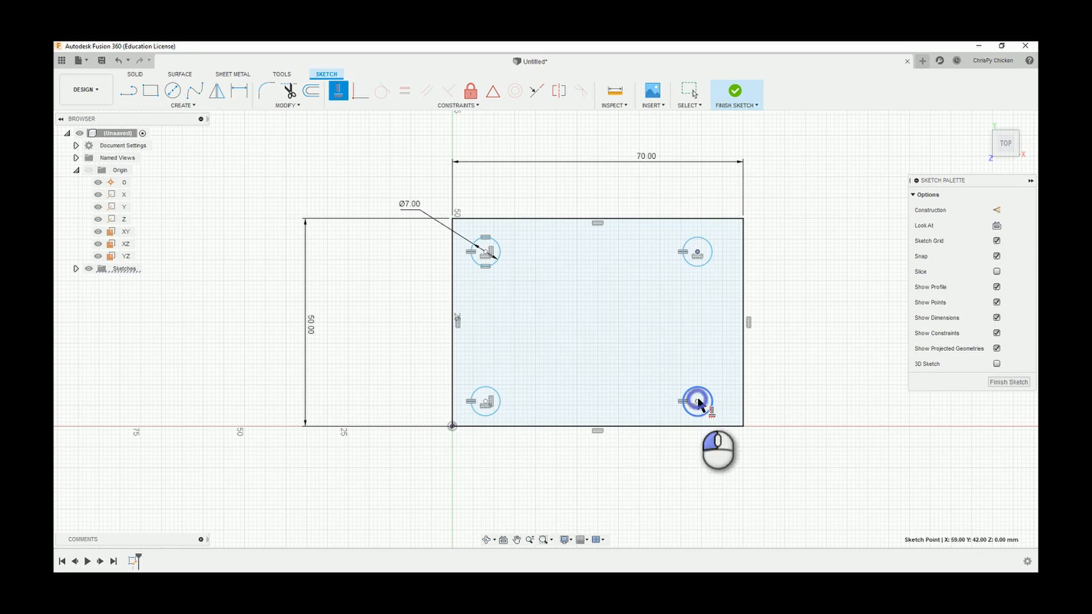
pyautogui.click(747, 405)
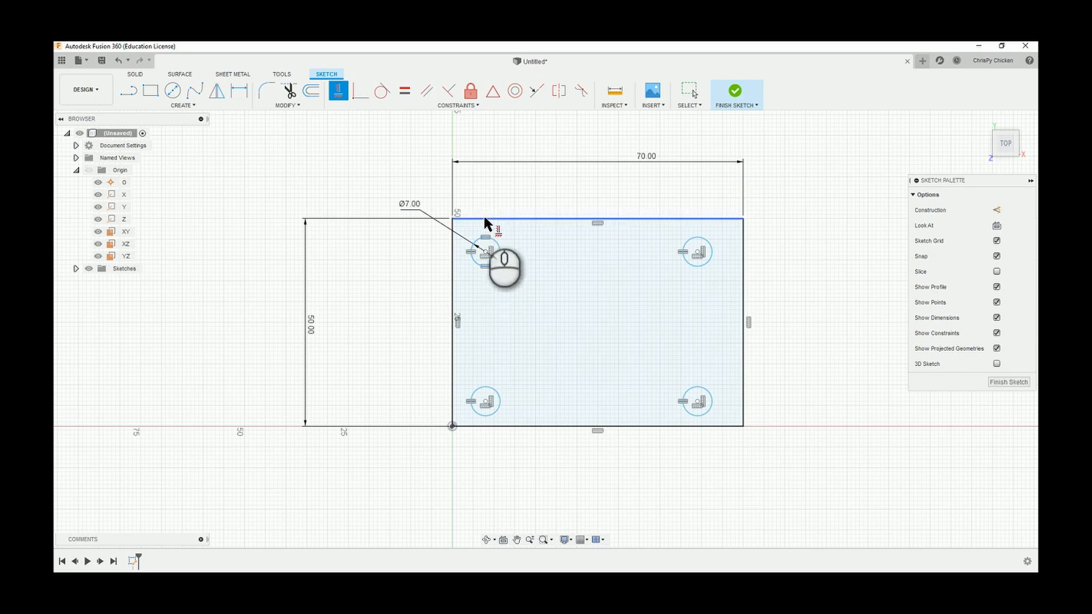
# Dimension the distance from the upper-left circle's center to the rectangle's upper side as 10 mm.
pyautogui.click(239, 92)
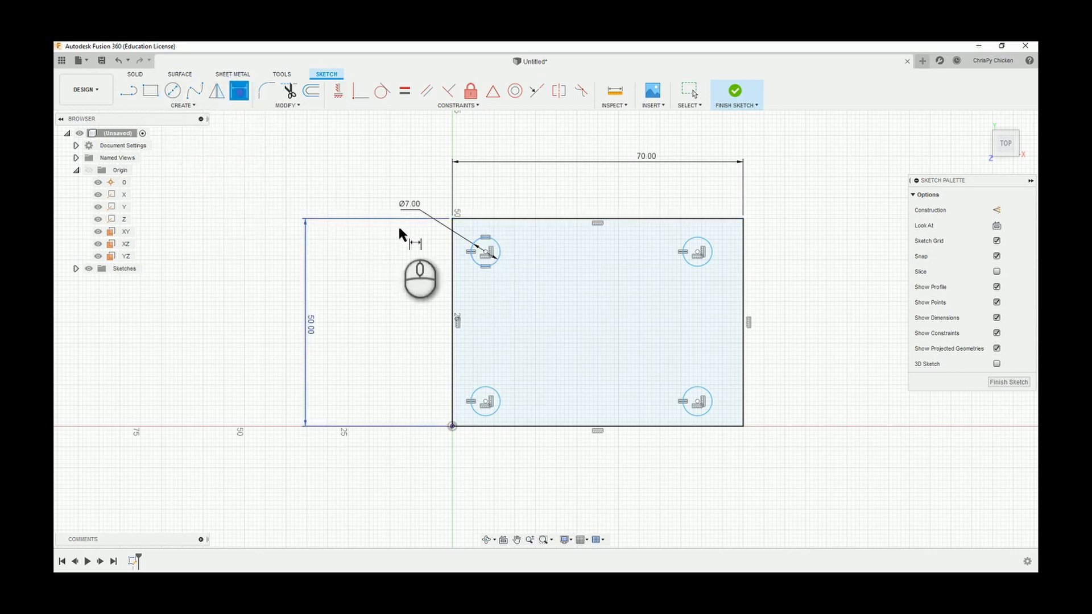
pyautogui.click(486, 253)
pyautogui.click(510, 218)
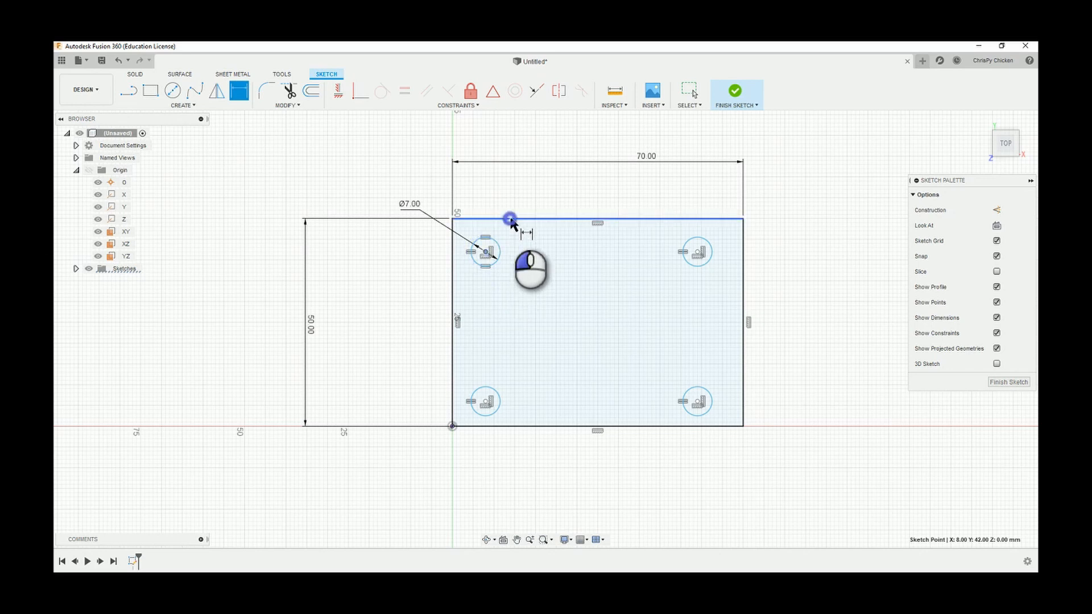
pyautogui.click(522, 238)
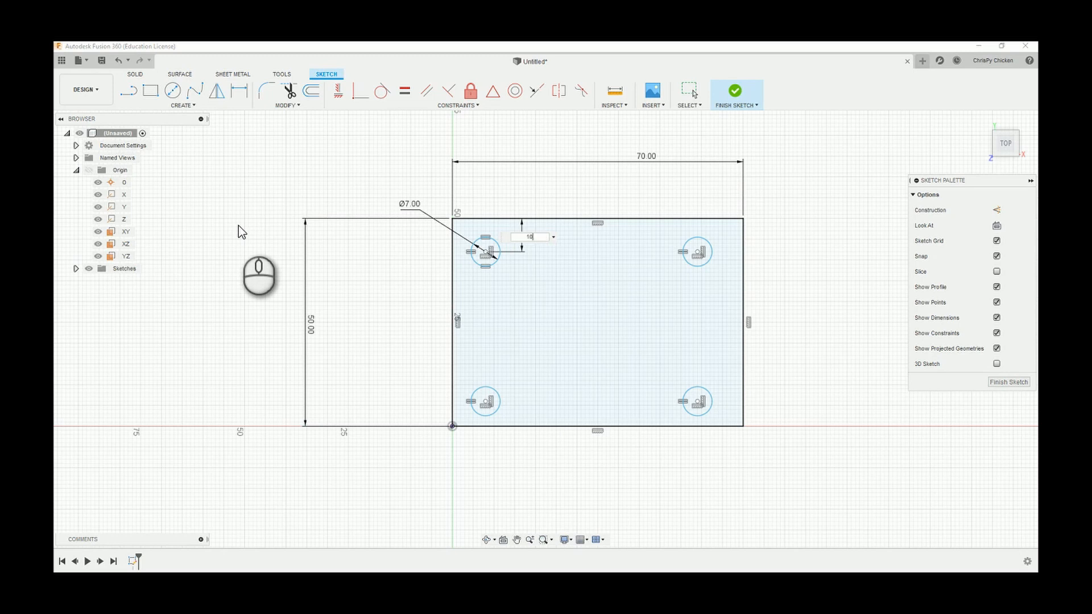
pyautogui.write('10')
pyautogui.press('Return')
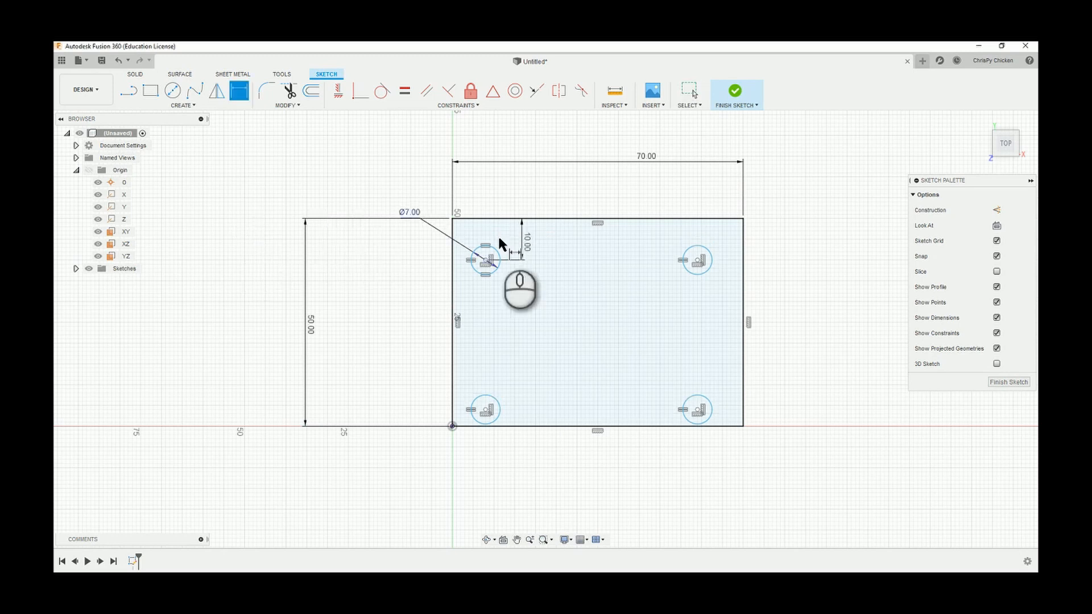
# Dimension the distance from the upper-left circle's center to the rectangle's left side as 10 mm.
pyautogui.click(486, 261)
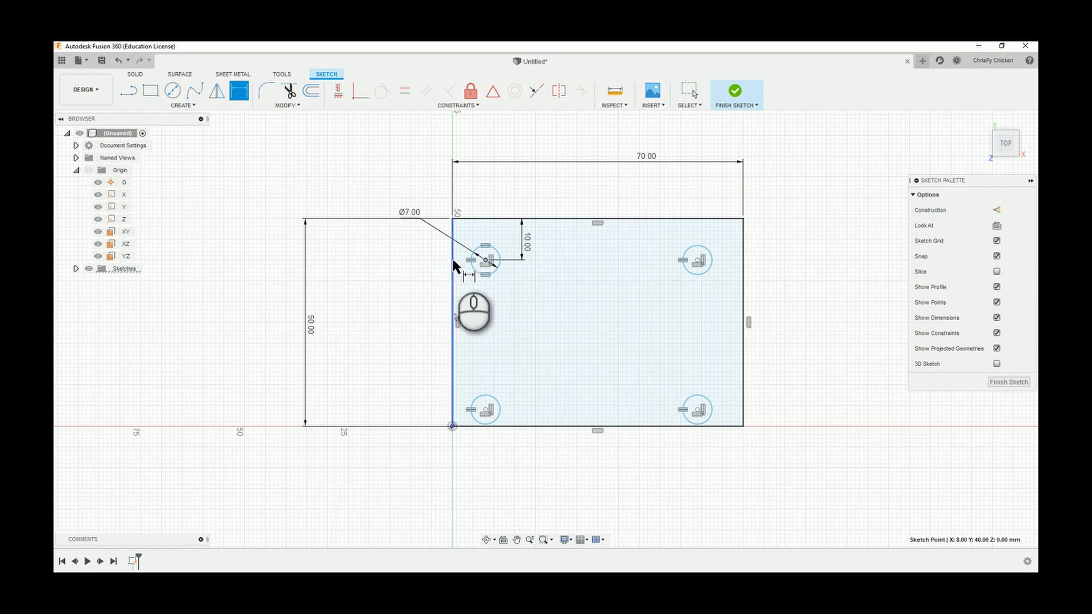
pyautogui.click(453, 261)
pyautogui.click(430, 261)
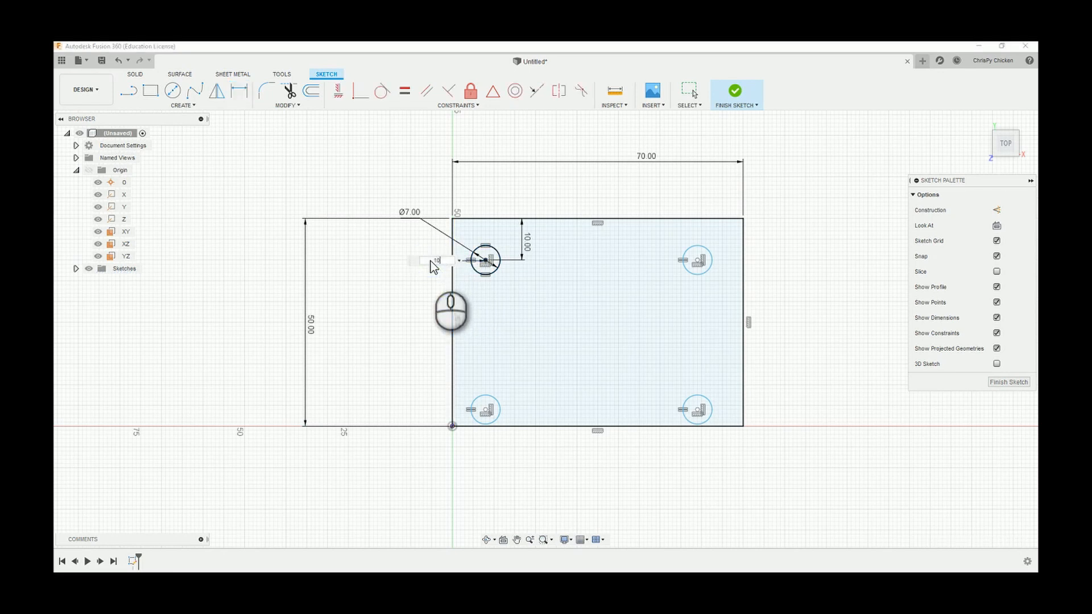
pyautogui.write('10')
pyautogui.press('Return')
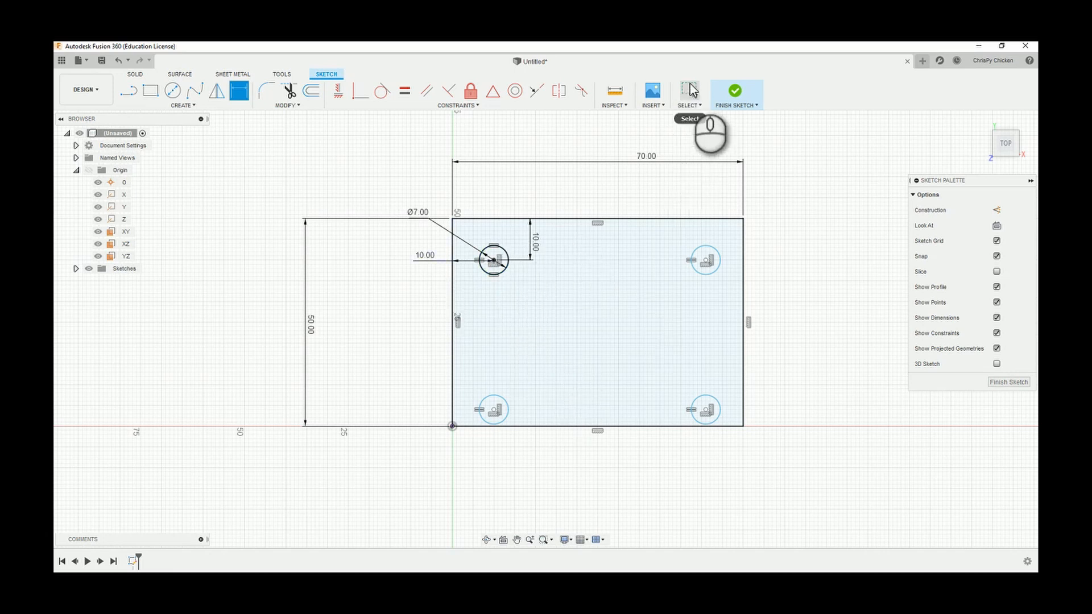
# Move the lower-right circle's center freehand to about X 60 mm, Y 10 mm.
pyautogui.click(691, 86)
pyautogui.moveTo(707, 409)
pyautogui.mouseDown()
pyautogui.moveTo(776, 431)
pyautogui.moveTo(649, 401)
pyautogui.moveTo(697, 427)
pyautogui.moveTo(629, 396)
pyautogui.moveTo(674, 404)
pyautogui.moveTo(642, 378)
pyautogui.moveTo(668, 373)
pyautogui.moveTo(704, 377)
pyautogui.moveTo(704, 389)
pyautogui.mouseUp()
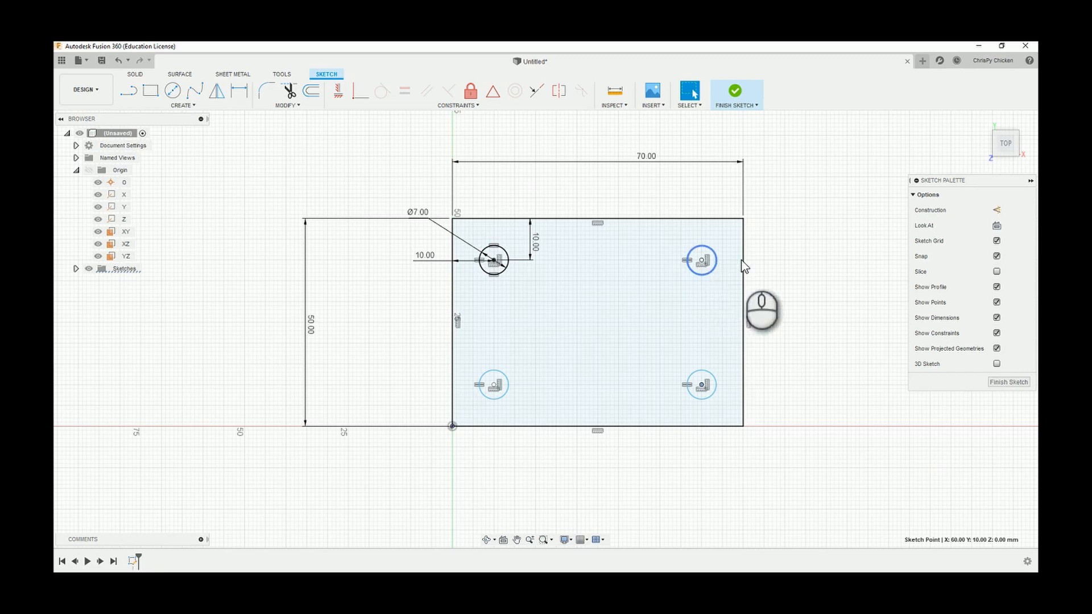
# Draw horizontal lines from the upper-right circle's center to the rectangle's right side and from the upper-left circle's center to its left side.
pyautogui.click(130, 91)
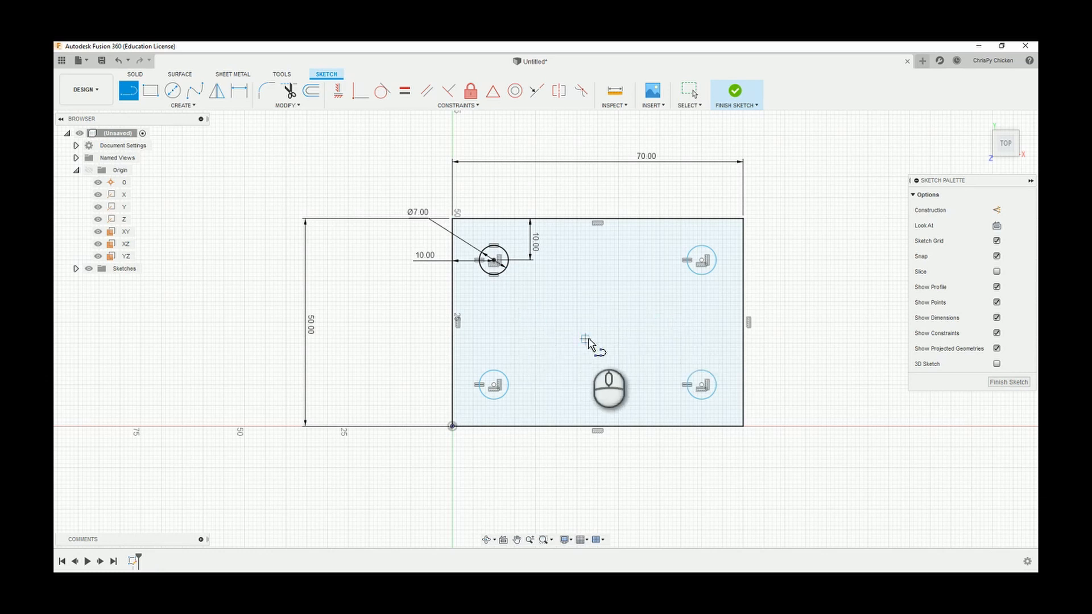
pyautogui.click(702, 261)
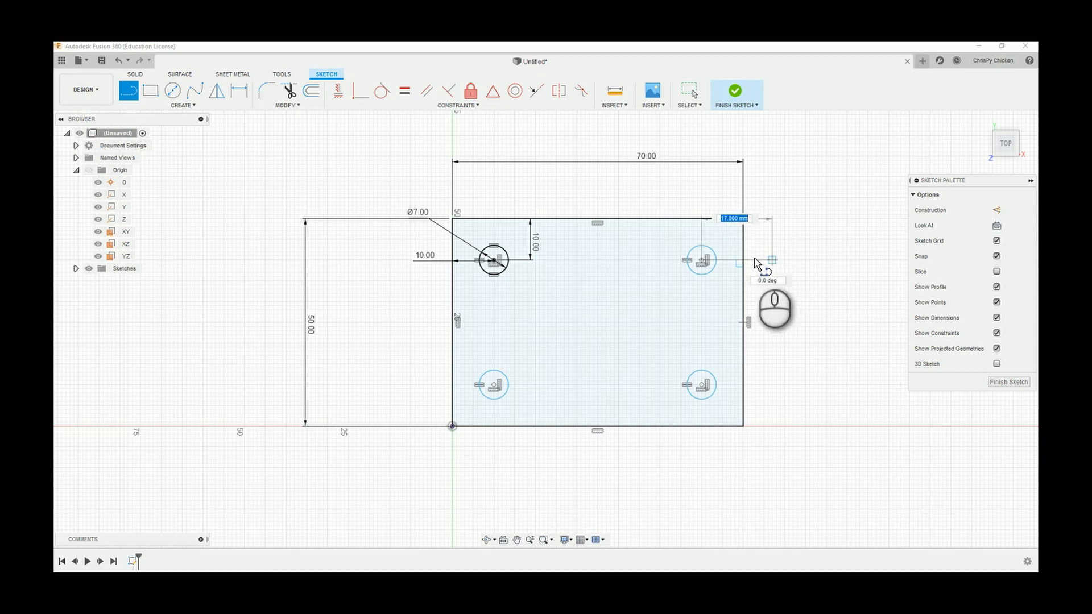
pyautogui.click(745, 263)
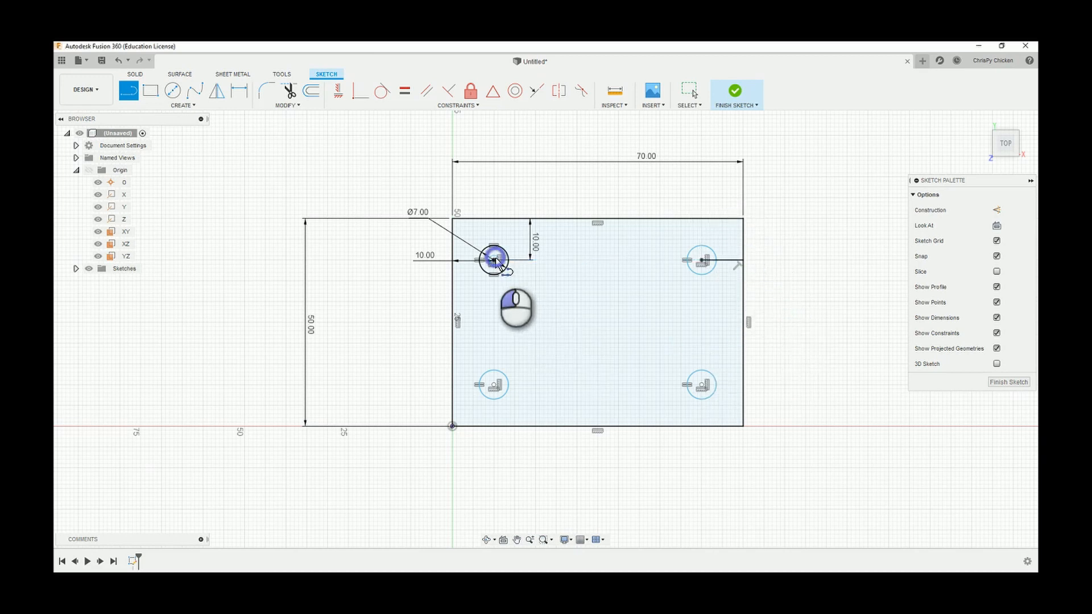
pyautogui.click(495, 261)
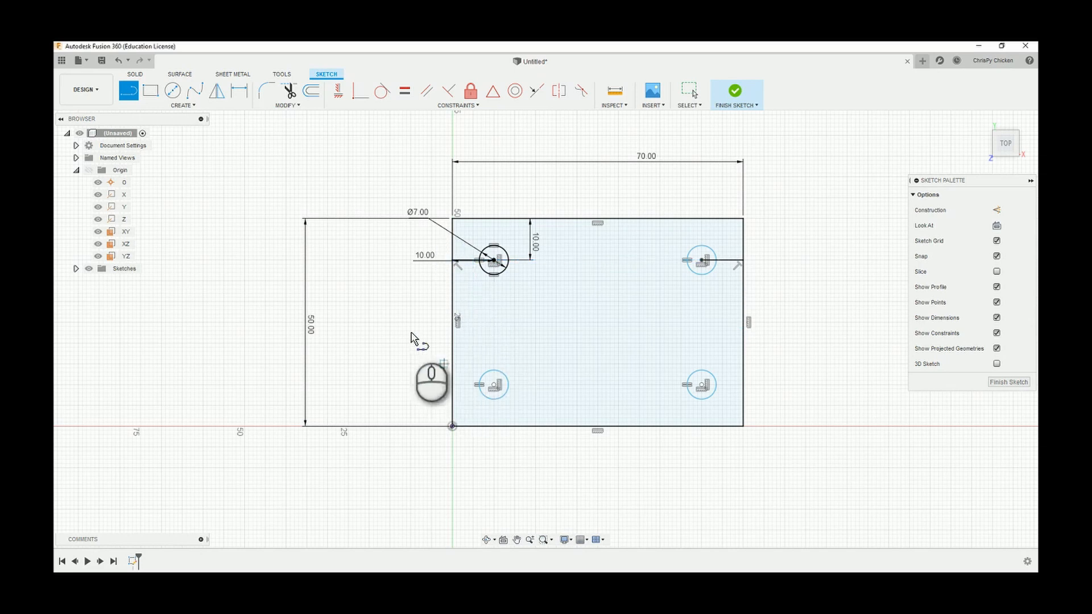
# Move the upper-left circle's horizontal 10 mm dimension below the circle, clear of the horizontal line.
pyautogui.scroll(5, 479, 263)
pyautogui.scroll(3, 479, 259)
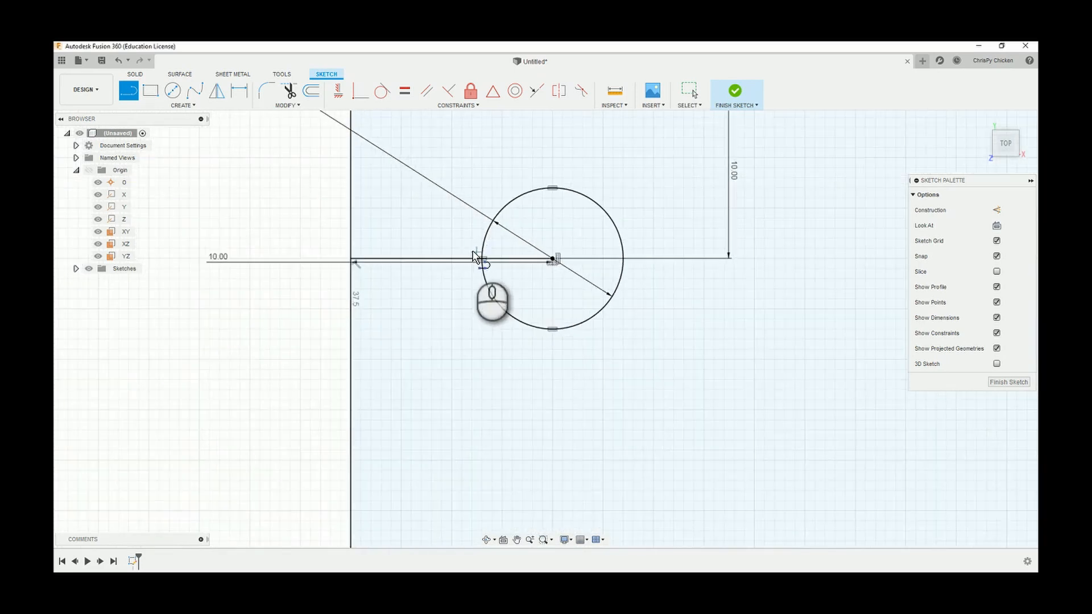
pyautogui.click(689, 90)
pyautogui.moveTo(220, 257); pyautogui.dragTo(219, 341)
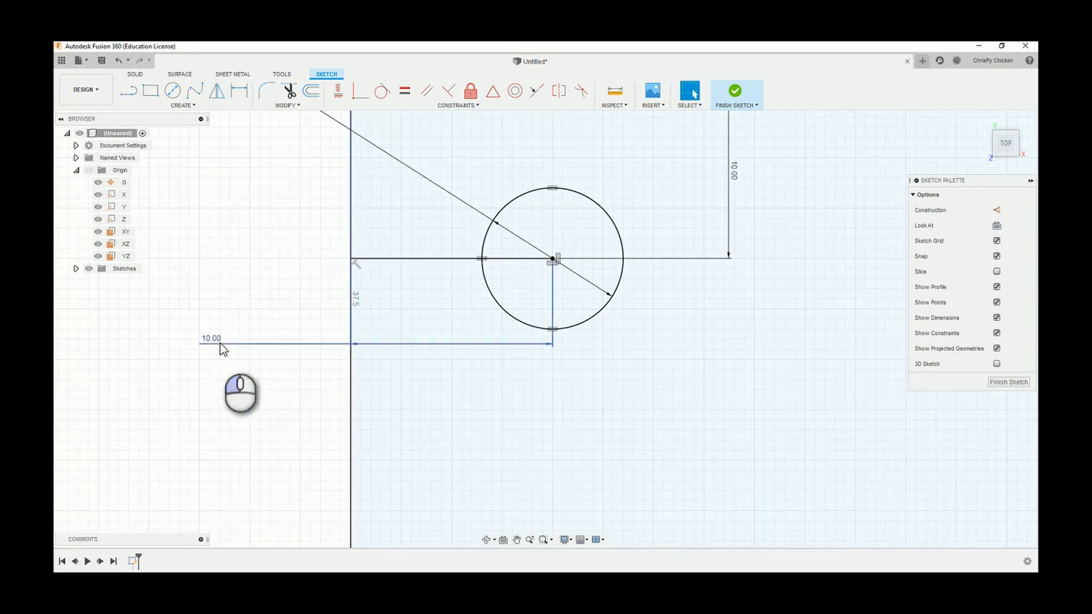
# Convert the horizontal lines from the two upper circles' centers to the rectangle's sides into construction lines.
pyautogui.click(439, 259)
pyautogui.scroll(-5, 476, 314)
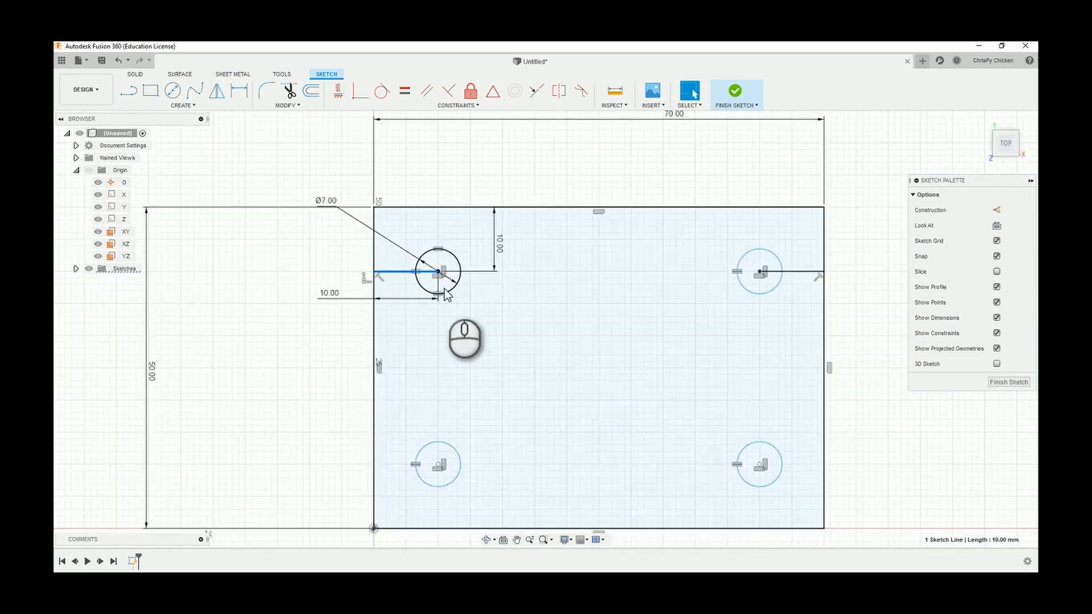
pyautogui.scroll(3, 768, 259)
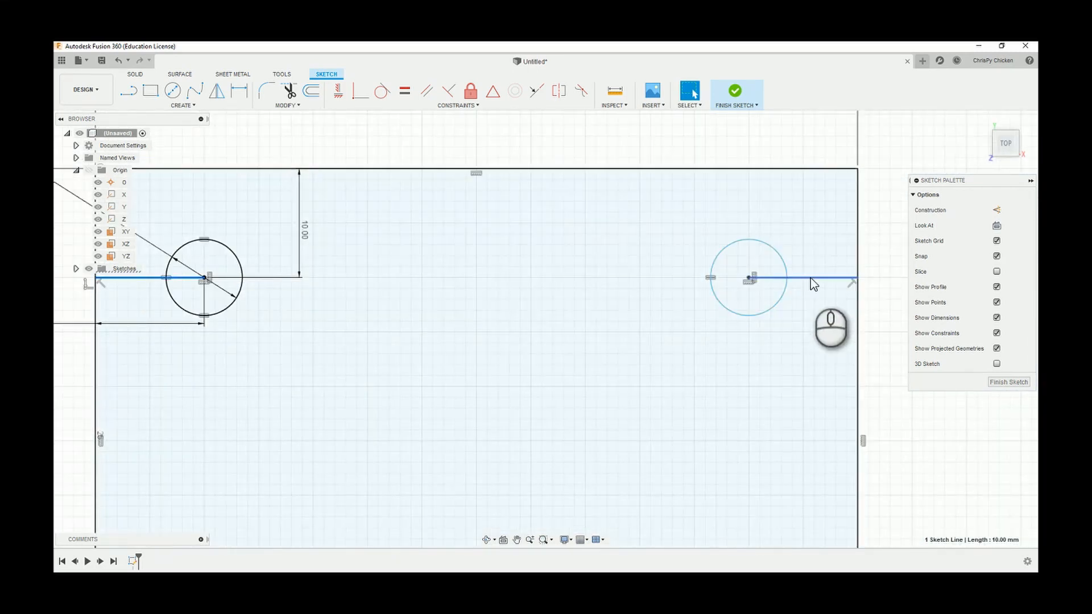
pyautogui.keyDown('ctrl'); pyautogui.click(811, 278); pyautogui.keyUp('ctrl')
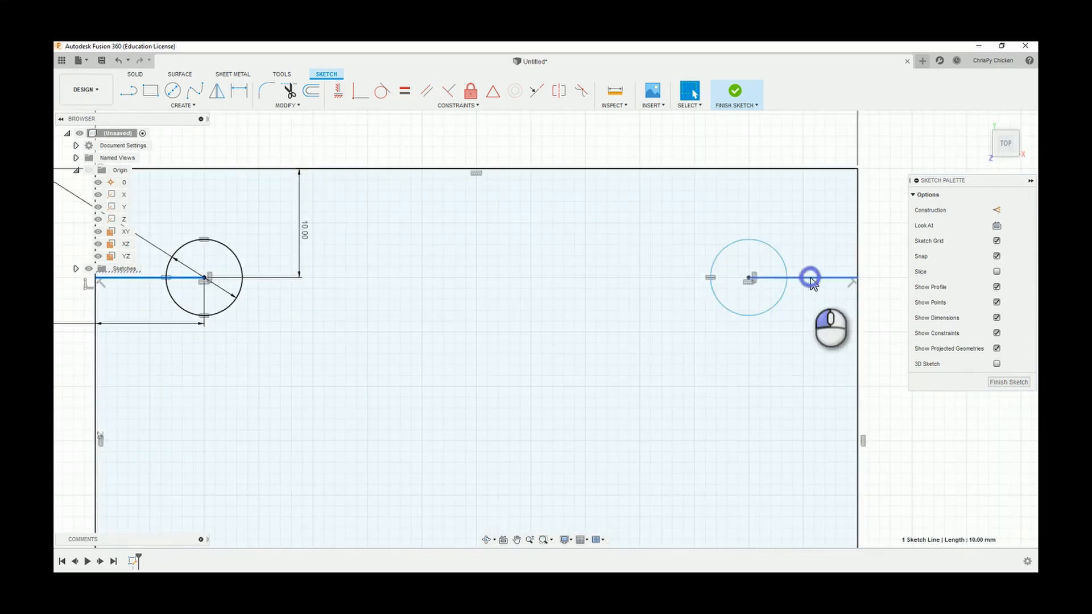
pyautogui.rightClick(893, 145)
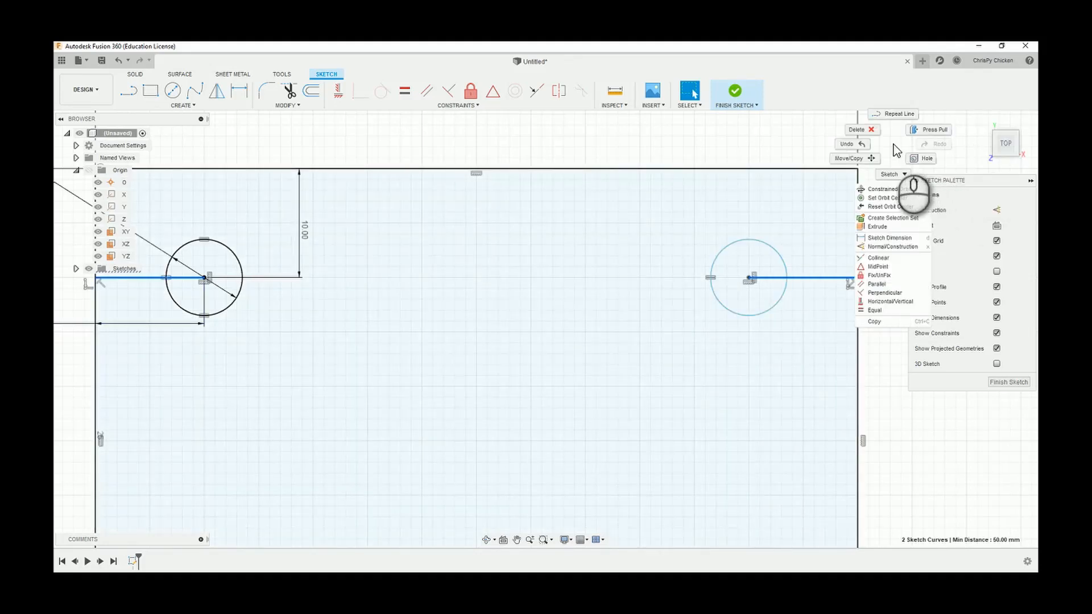
pyautogui.click(892, 247)
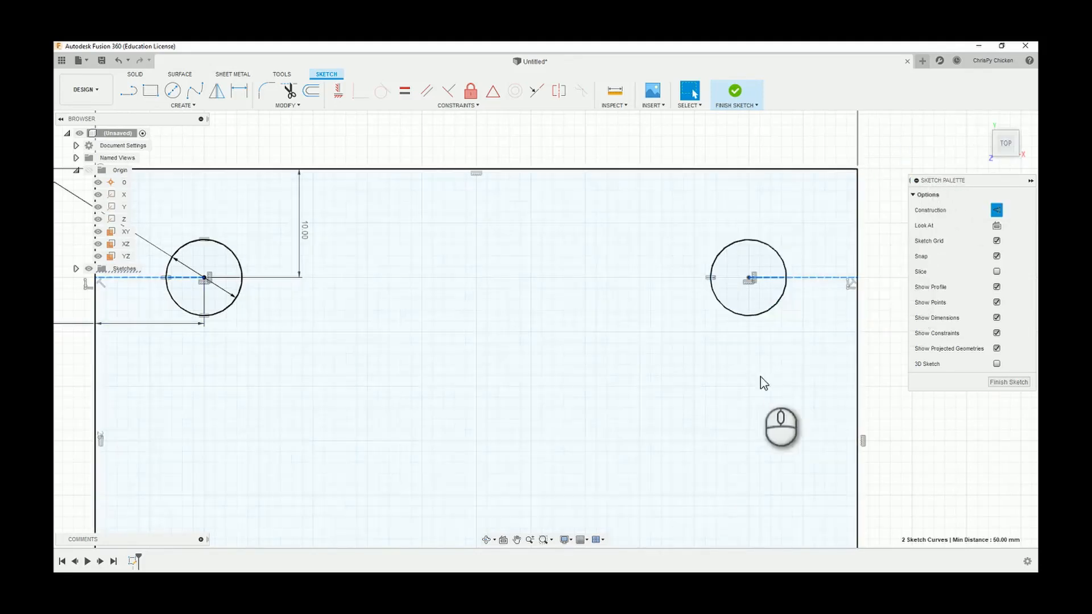
pyautogui.rightClick(876, 160)
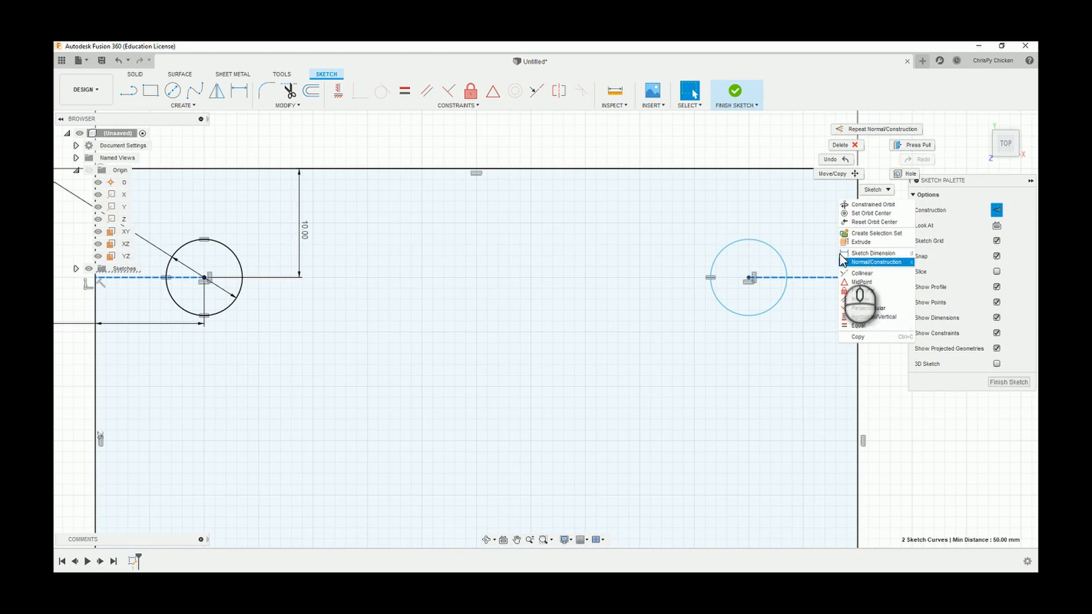
pyautogui.click(701, 147)
pyautogui.click(885, 120)
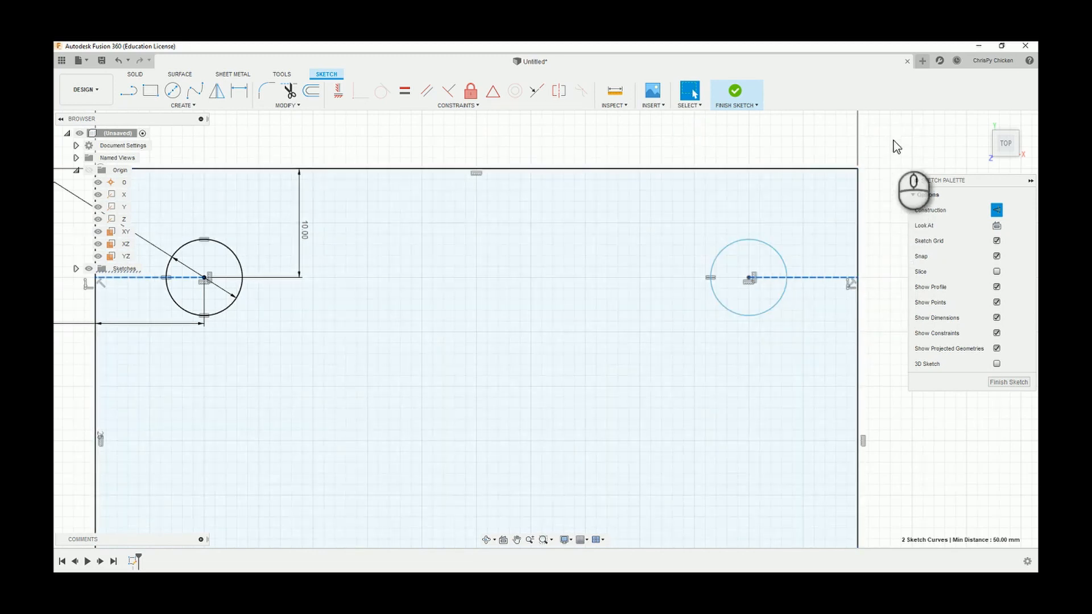
# Apply an Equal constraint between the two horizontal construction lines at the upper circles.
pyautogui.scroll(-3, 768, 348)
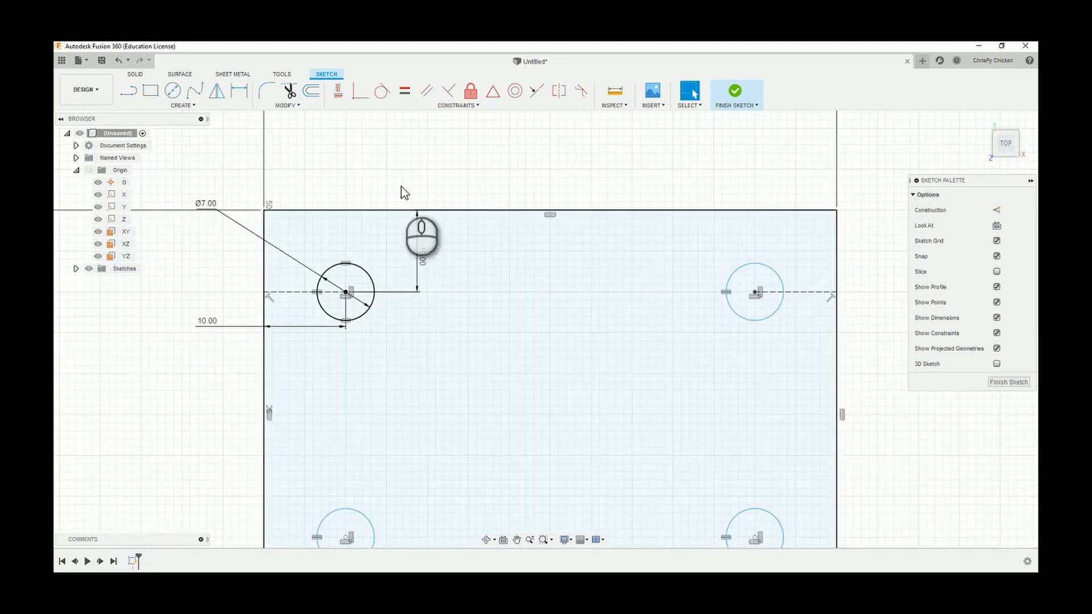
pyautogui.click(404, 90)
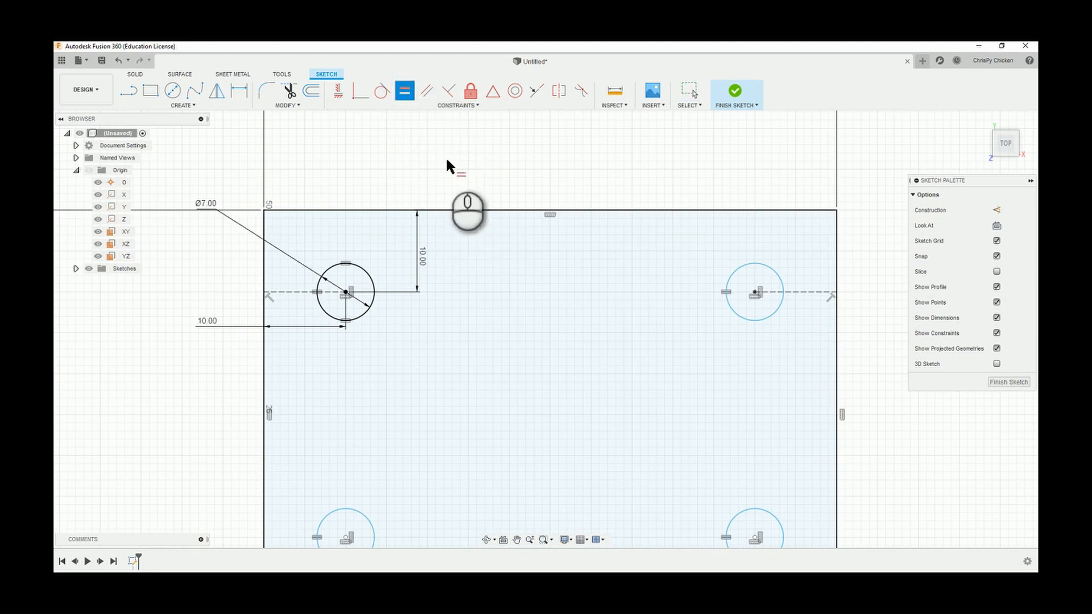
pyautogui.click(298, 291)
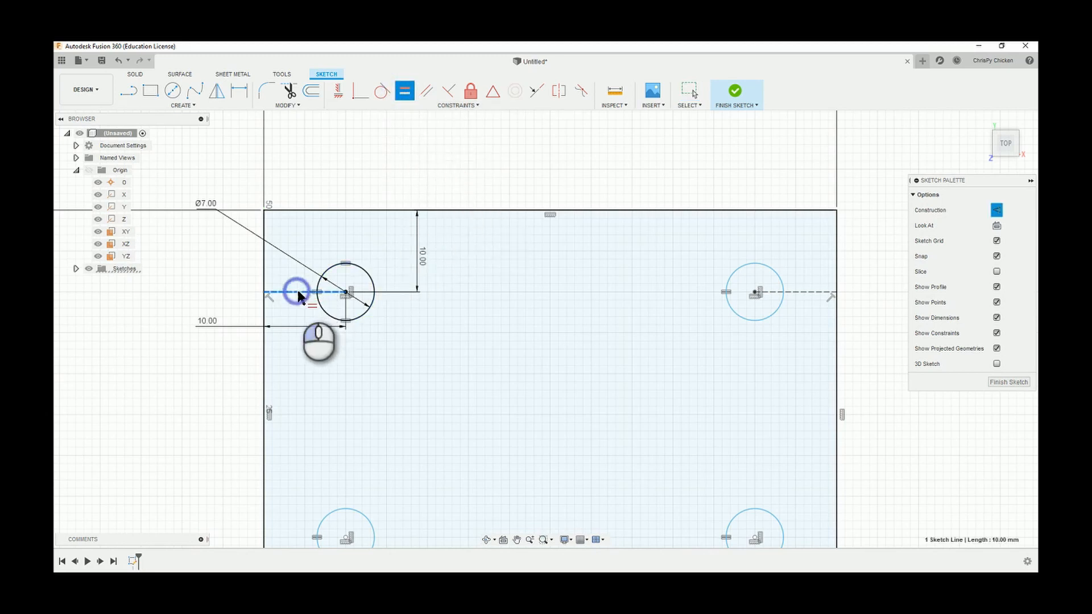
pyautogui.click(797, 292)
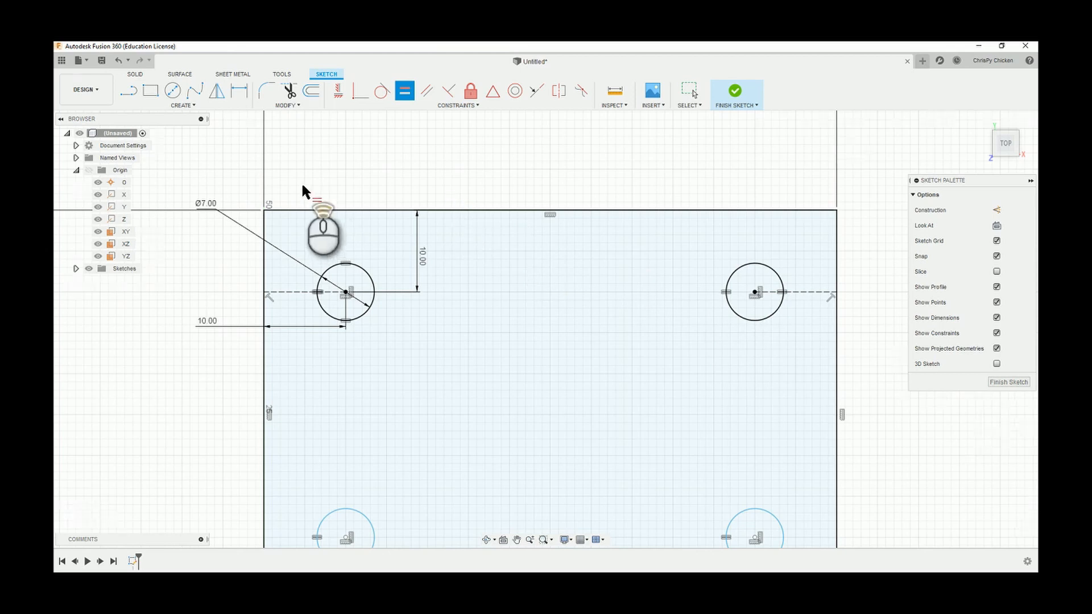
# Draw a vertical line from the upper-left circle's center to the rectangle's upper side.
pyautogui.scroll(-4, 292, 228)
pyautogui.scroll(5, 274, 375)
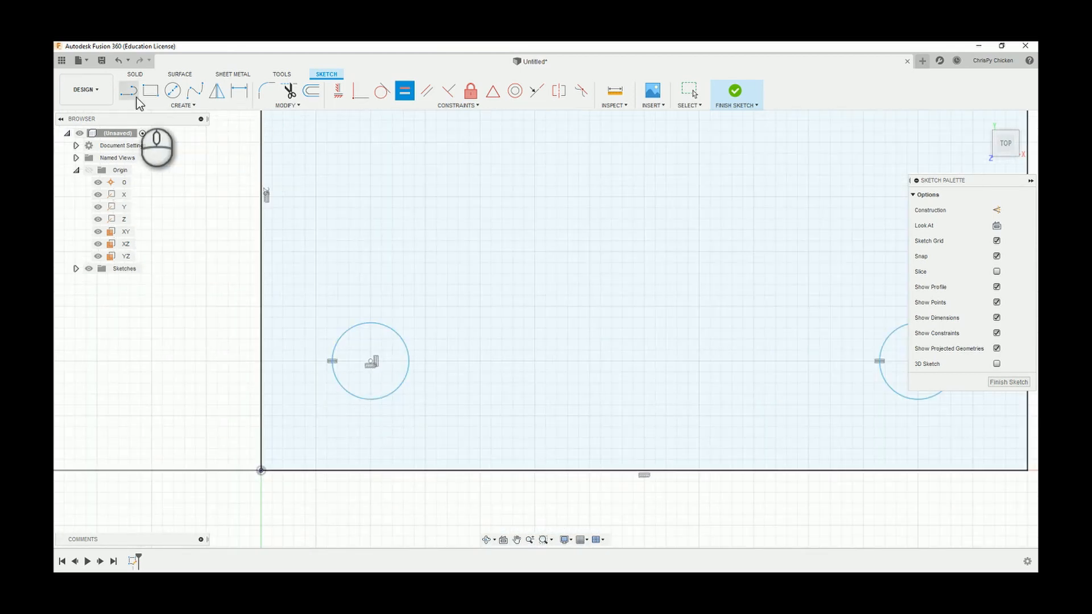
pyautogui.scroll(-4, 532, 292)
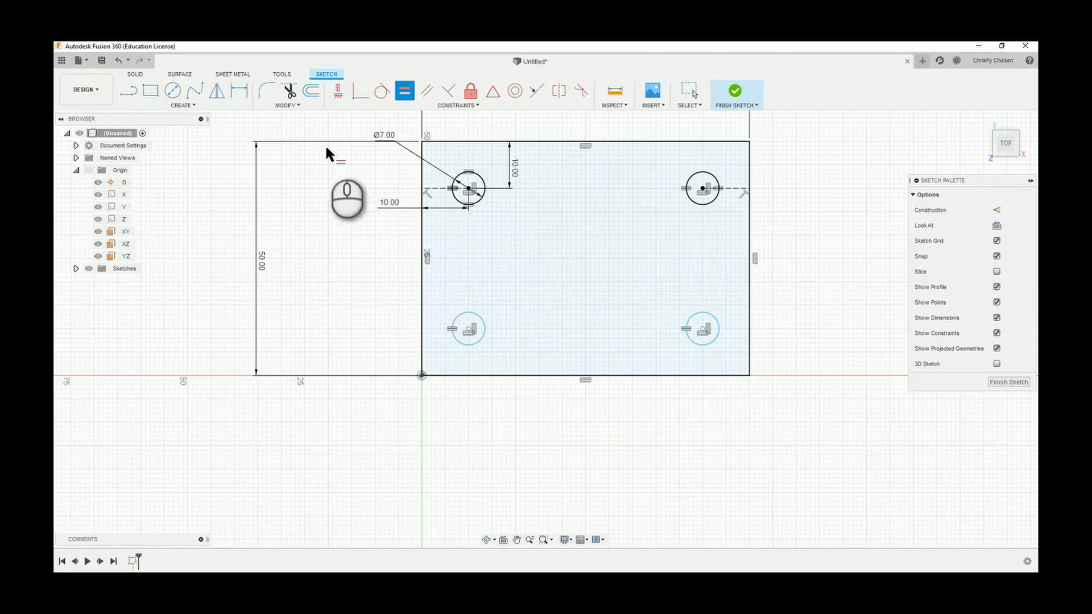
pyautogui.click(130, 91)
pyautogui.scroll(-2, 466, 182)
pyautogui.scroll(5, 462, 170)
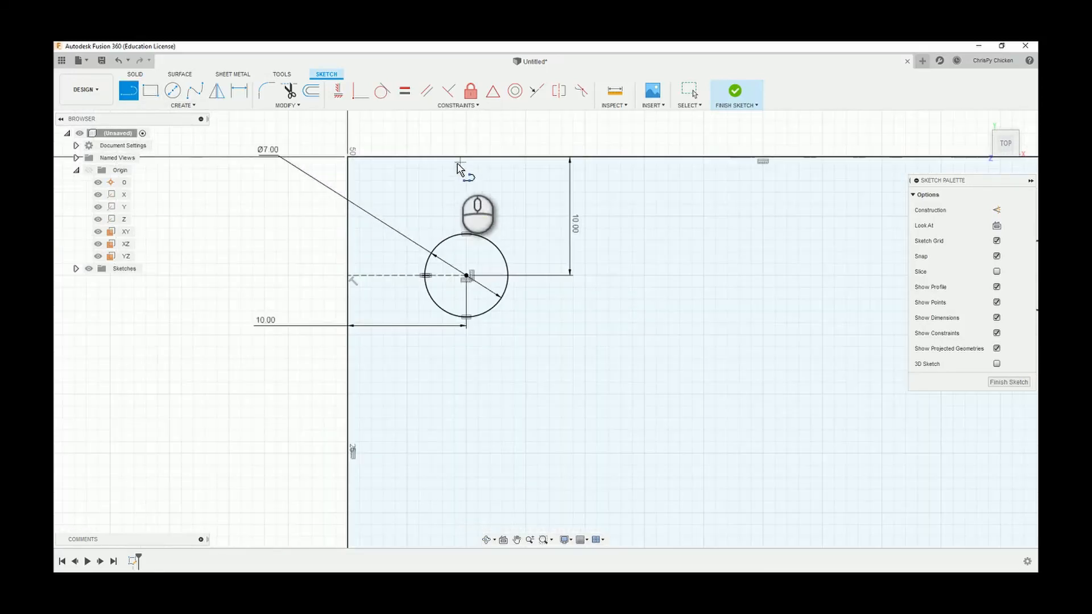
pyautogui.click(466, 275)
pyautogui.click(465, 158)
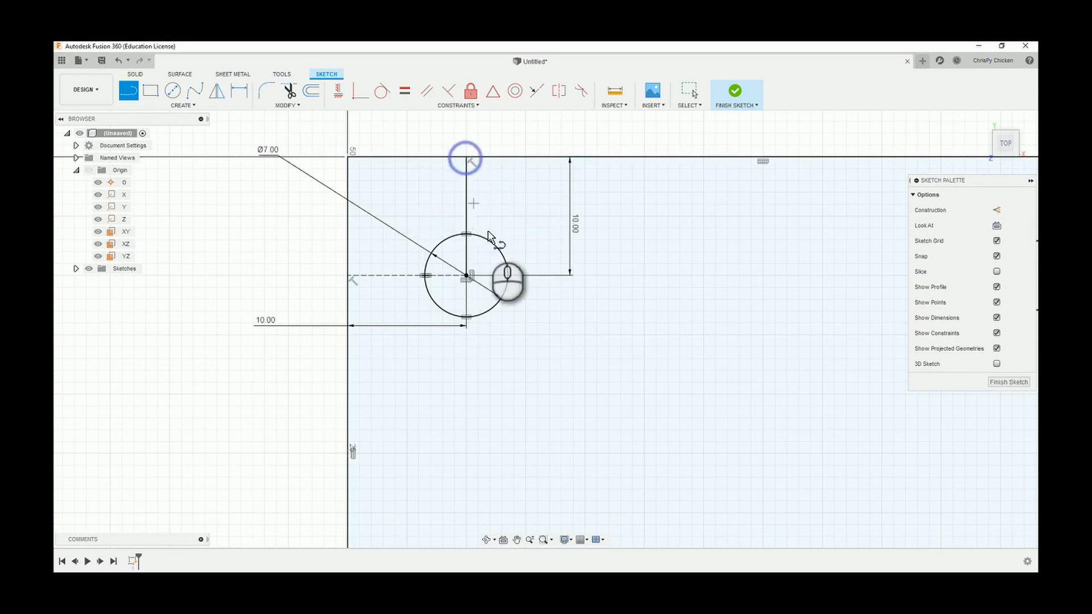
# Draw a vertical line from the lower-left circle's center down to the rectangle's lower side.
pyautogui.scroll(-2, 453, 277)
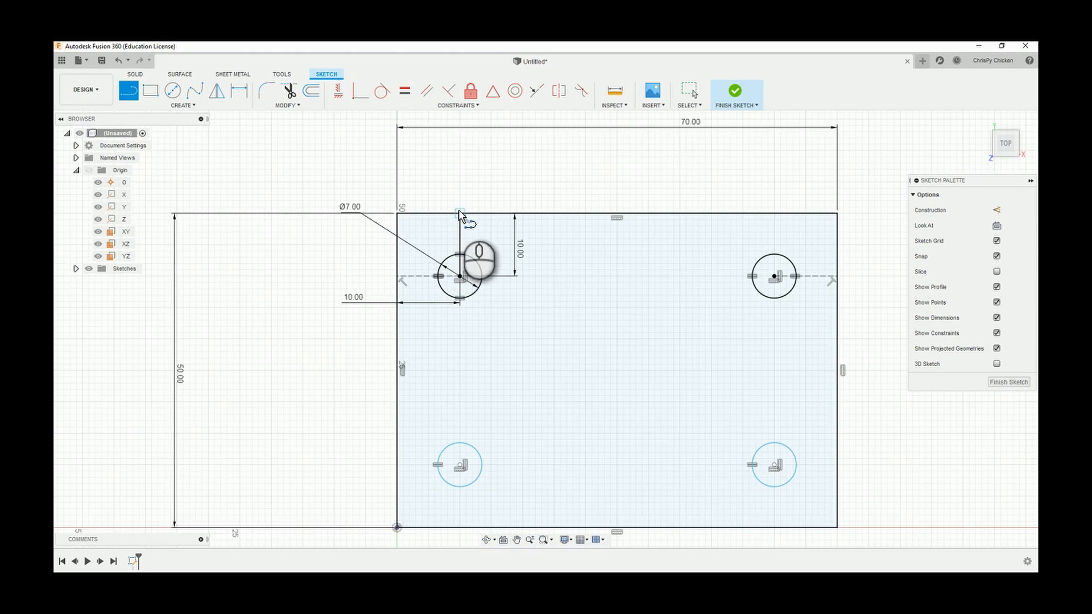
pyautogui.scroll(2, 459, 214)
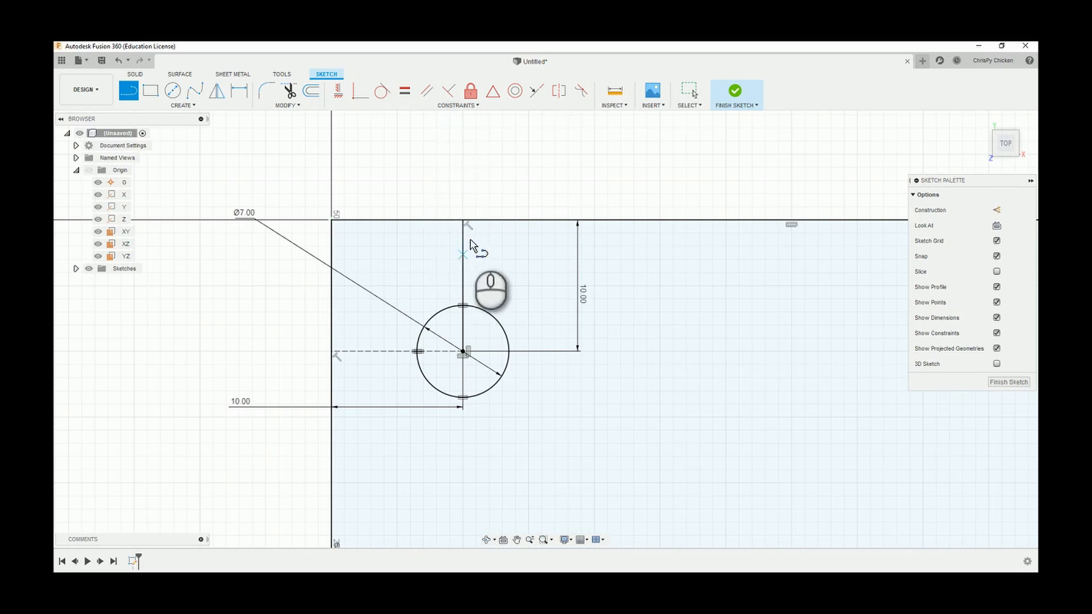
pyautogui.scroll(-6, 437, 296)
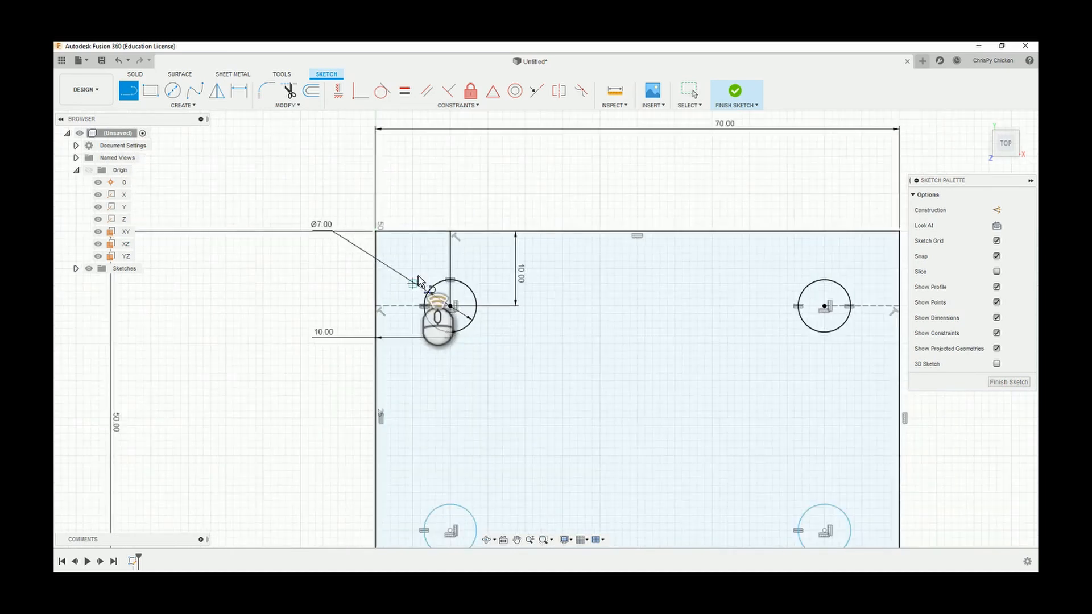
pyautogui.scroll(8, 439, 427)
pyautogui.scroll(-2, 442, 438)
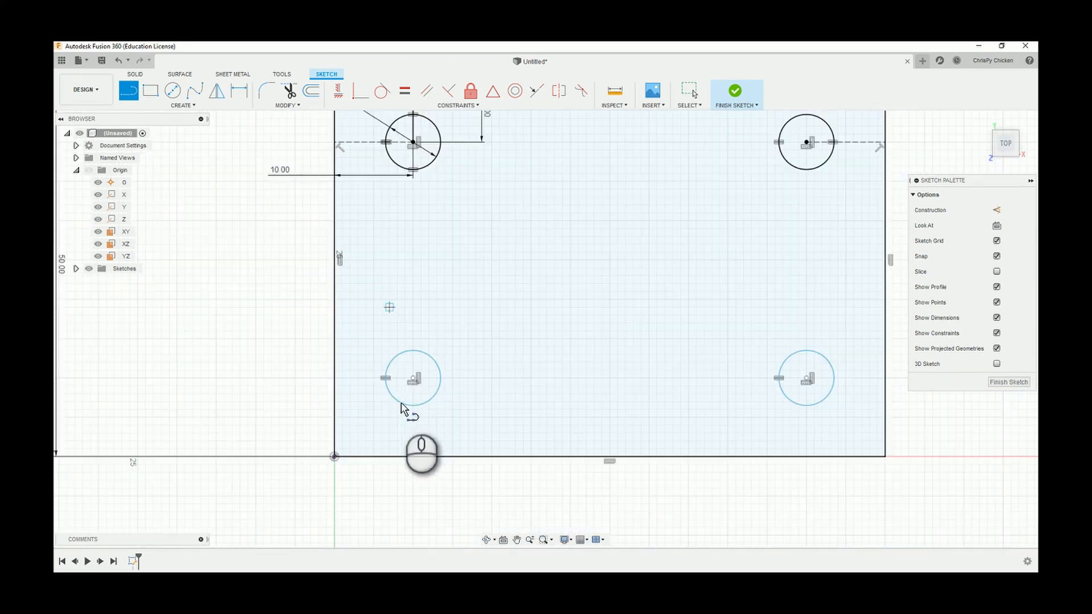
pyautogui.click(413, 380)
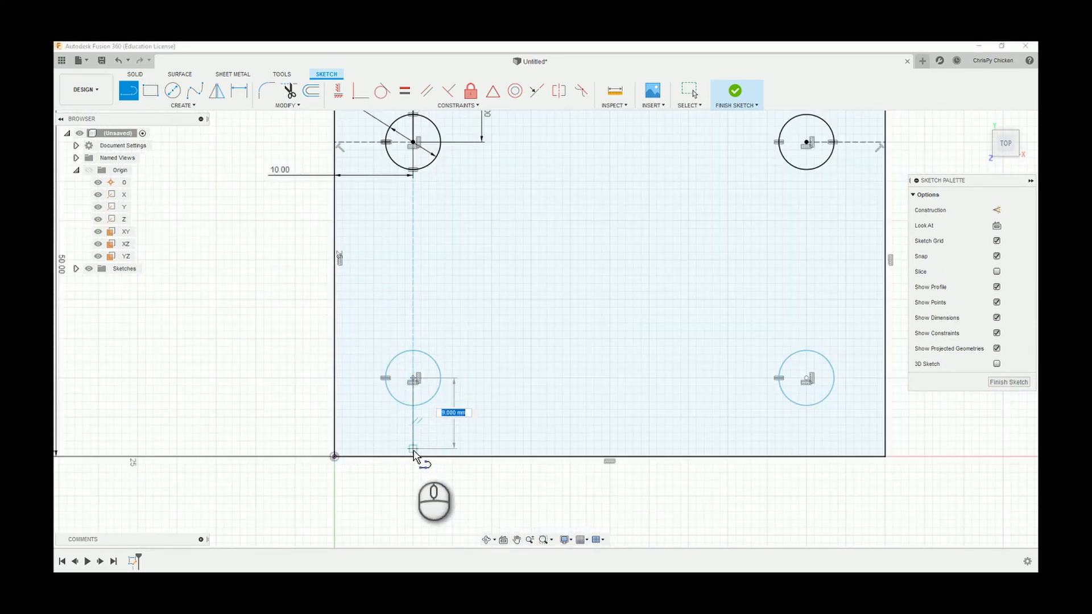
pyautogui.doubleClick(413, 456)
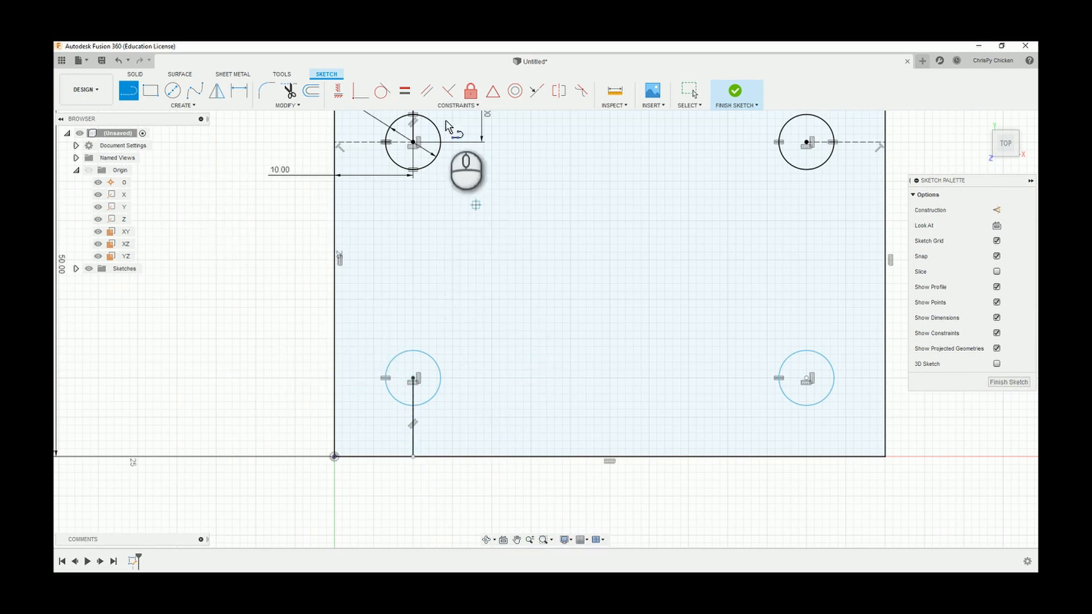
# Pull the lower endpoint of the lower-left circle's vertical line off the rectangle's side to about Y 2.26 mm.
pyautogui.click(695, 90)
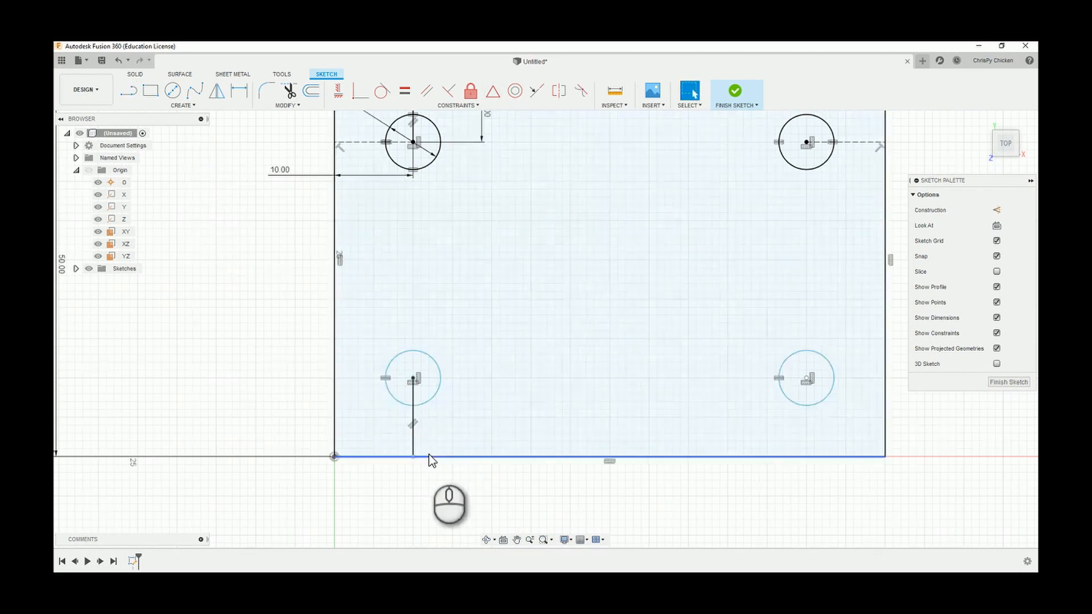
pyautogui.scroll(6, 415, 471)
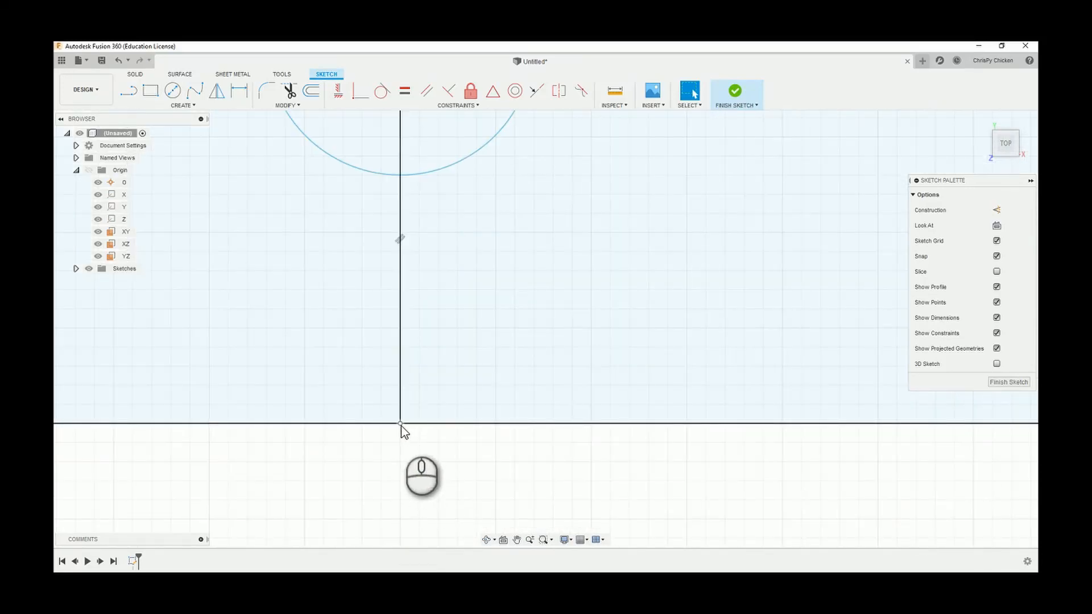
pyautogui.scroll(-3, 423, 468)
pyautogui.scroll(1, 420, 466)
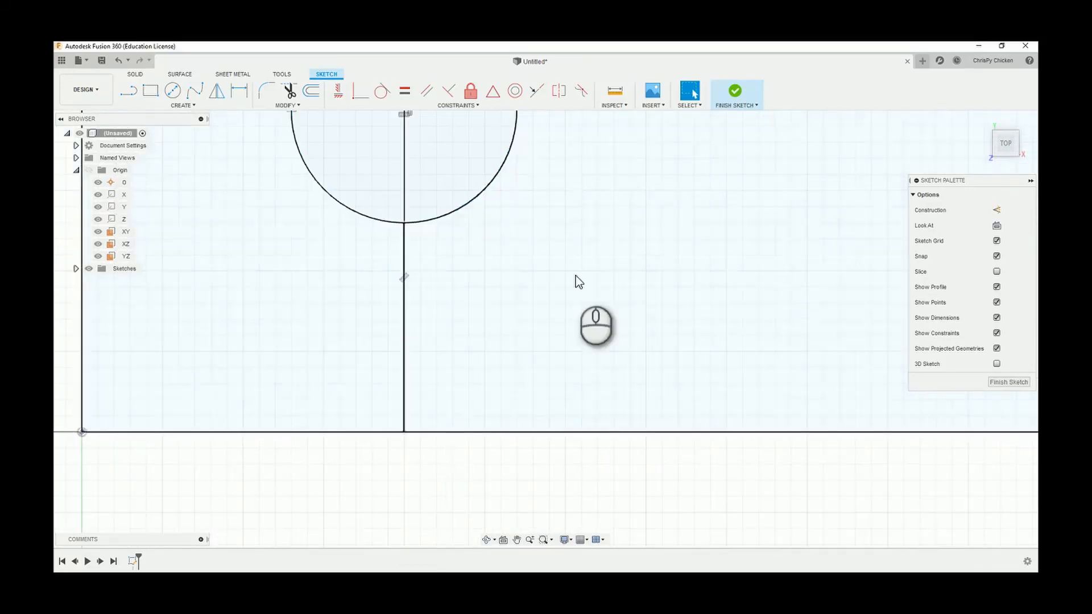
pyautogui.moveTo(404, 432); pyautogui.dragTo(404, 360)
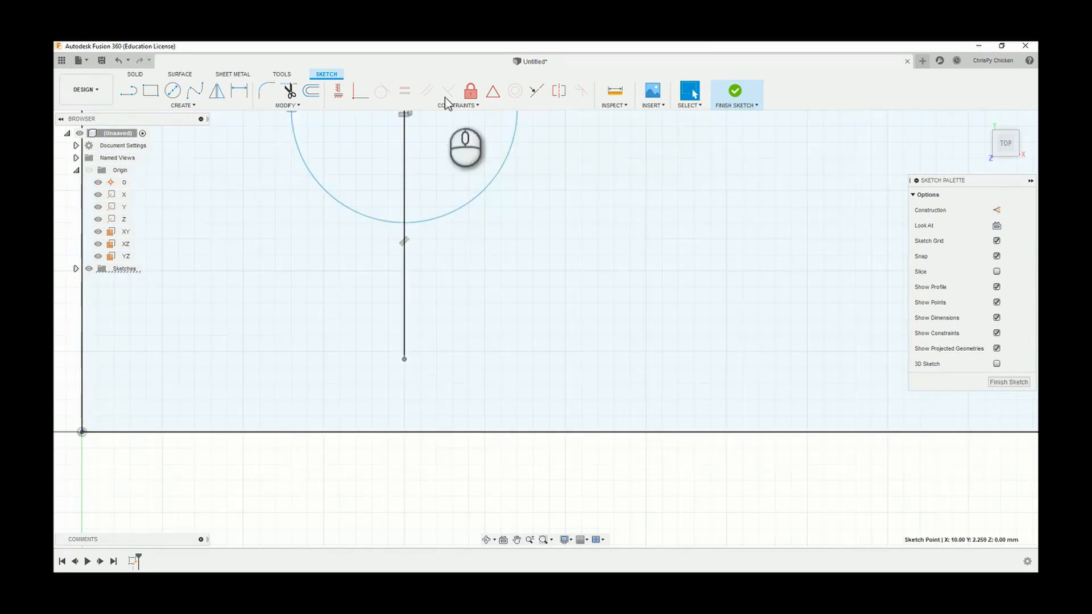
pyautogui.click(325, 513)
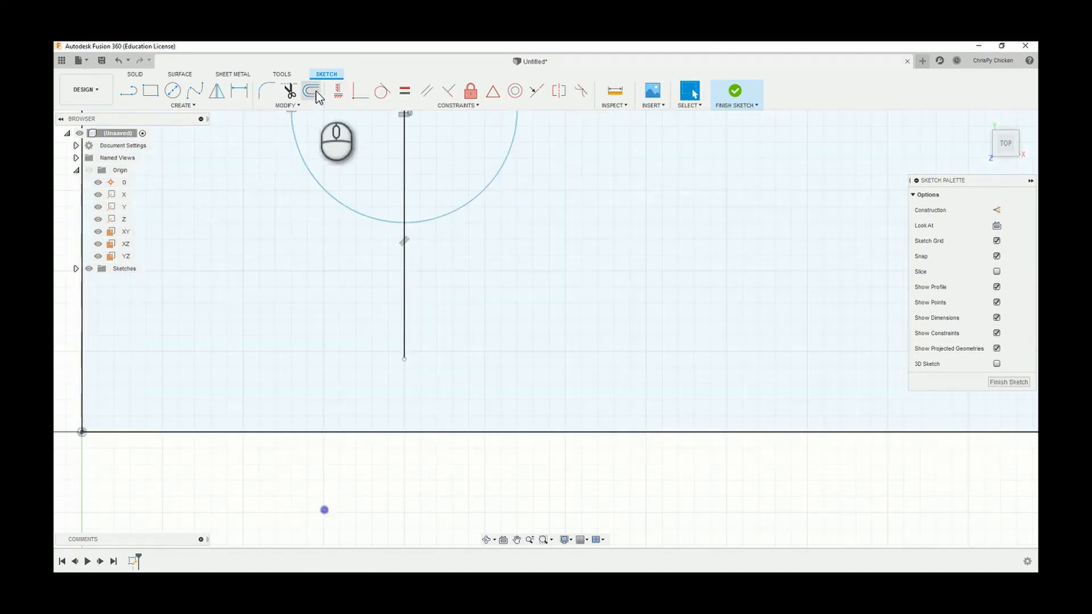
# Make the lower endpoint of the lower-left circle's vertical line coincident with the rectangle's lower side and test its attachment.
pyautogui.click(360, 90)
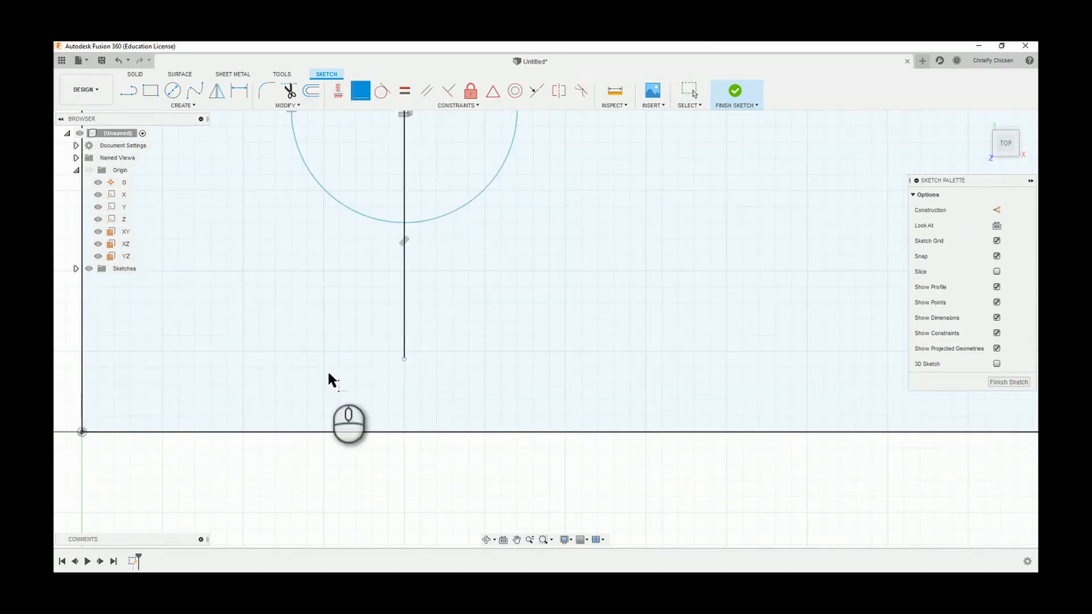
pyautogui.click(404, 359)
pyautogui.click(396, 433)
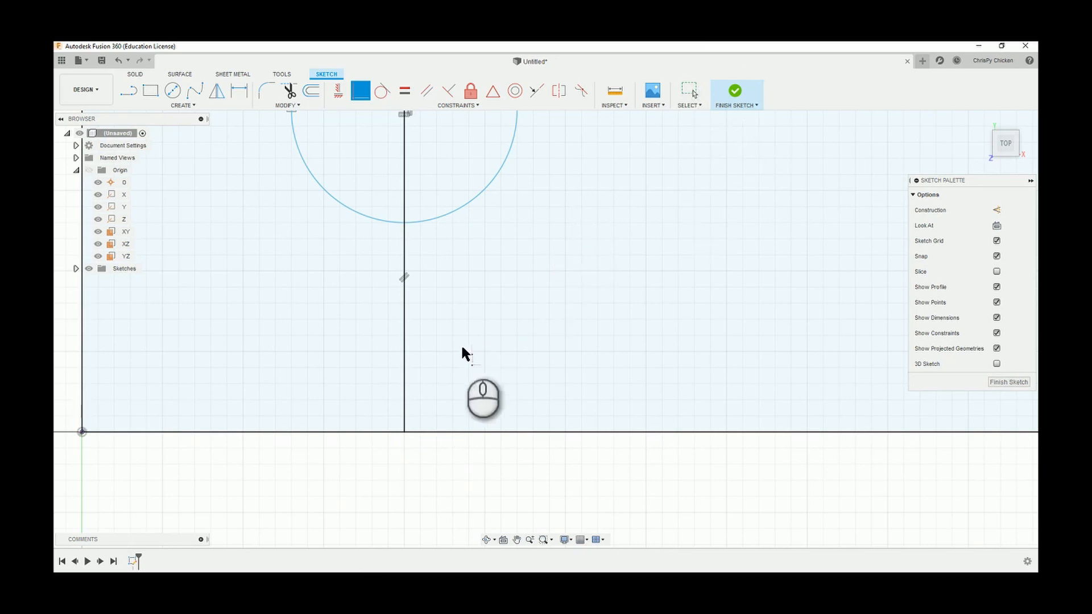
pyautogui.click(690, 93)
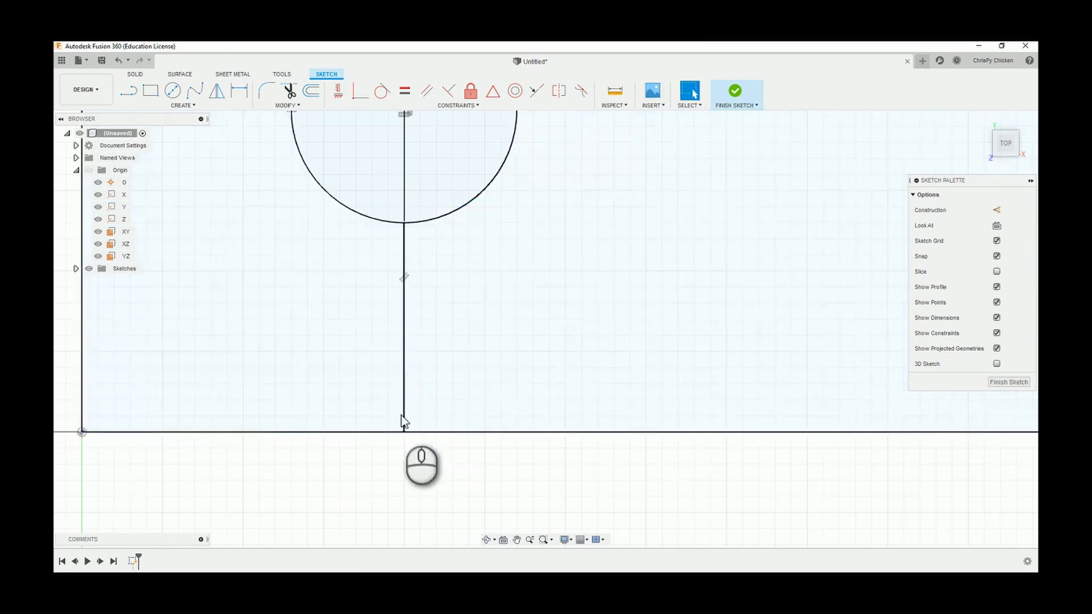
pyautogui.click(404, 432)
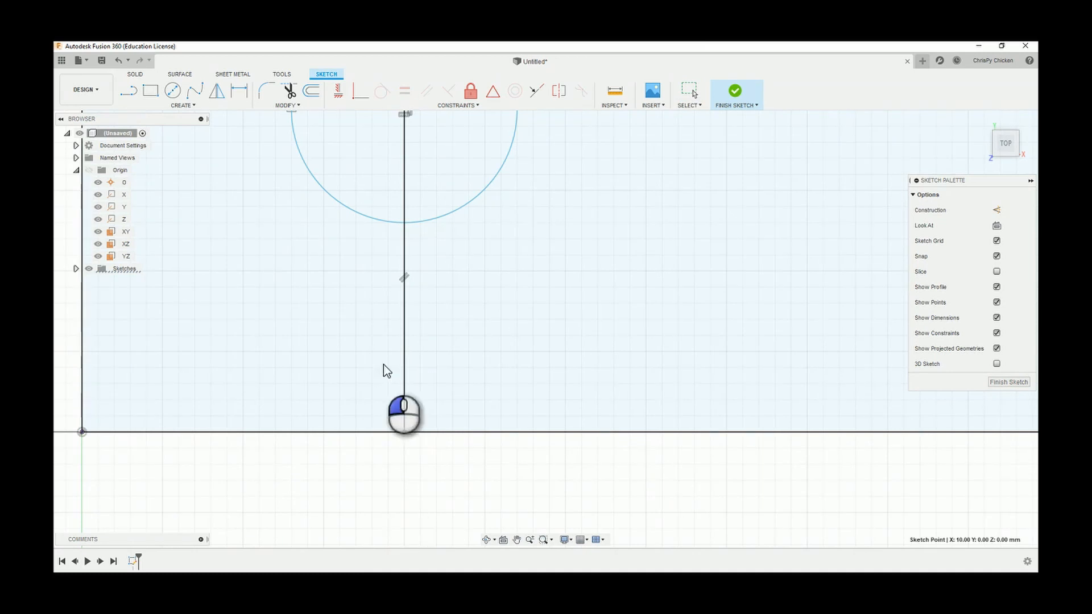
pyautogui.click(422, 463)
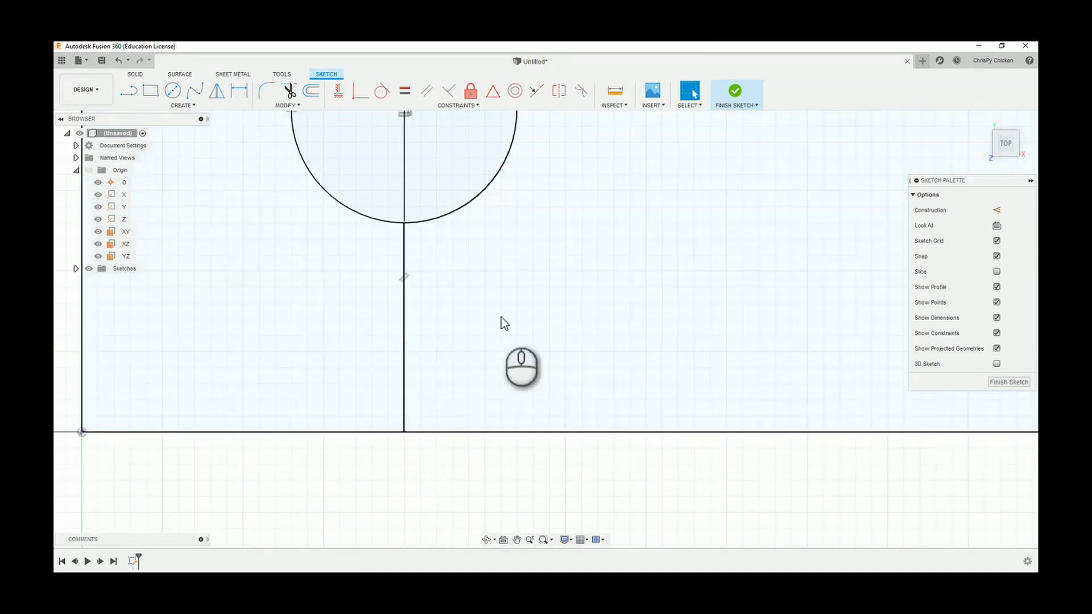
# Convert the vertical lines of the lower-left and upper-left circles to construction lines.
pyautogui.scroll(-3, 580, 377)
pyautogui.scroll(-3, 580, 377)
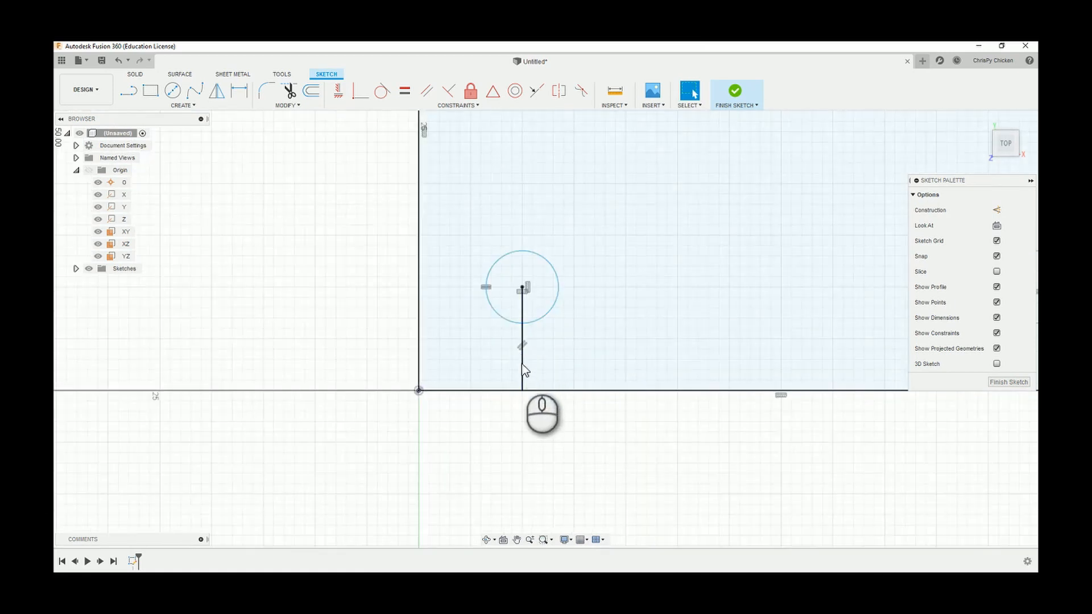
pyautogui.scroll(3, 528, 360)
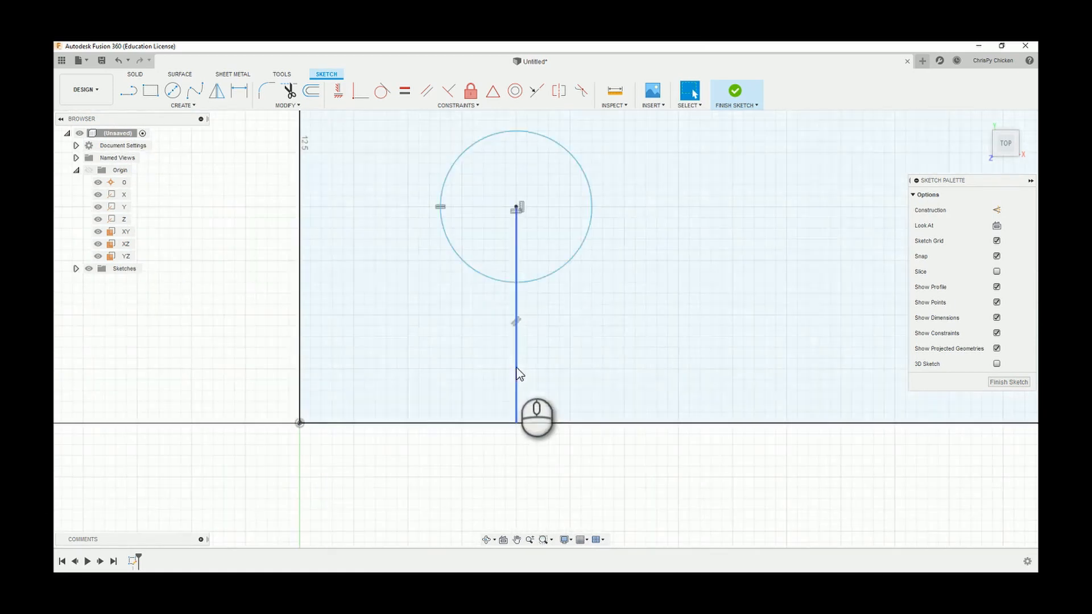
pyautogui.click(514, 365)
pyautogui.scroll(-2, 645, 316)
pyautogui.scroll(-4, 644, 313)
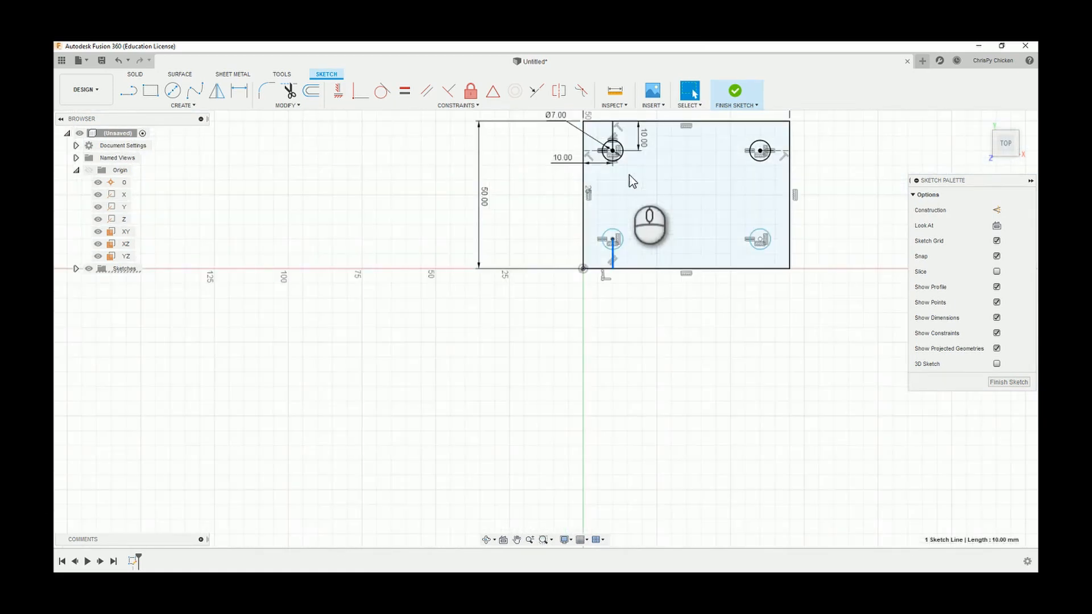
pyautogui.scroll(5, 628, 175)
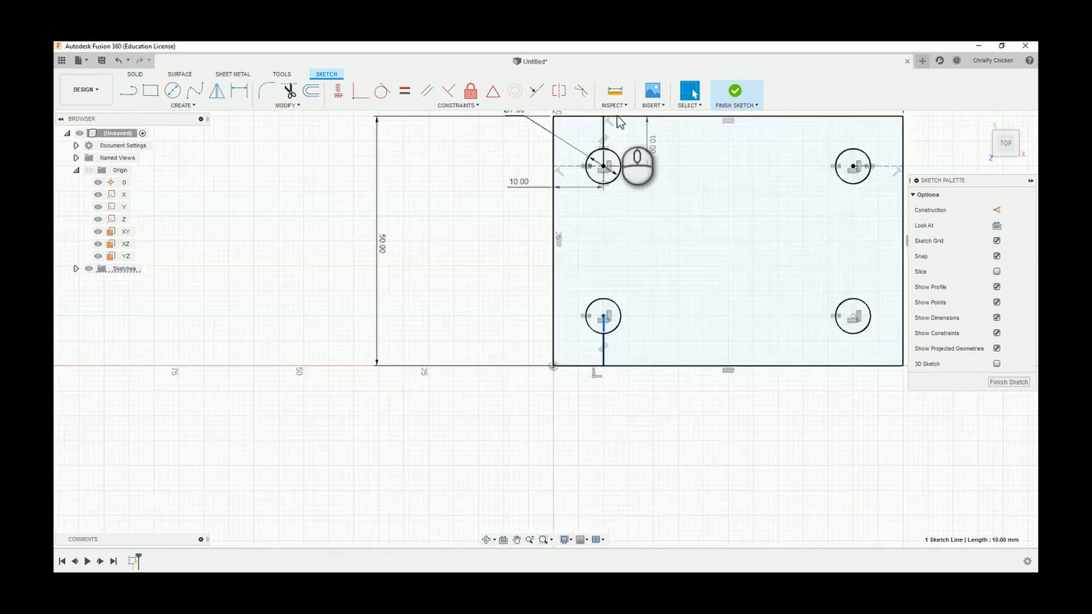
pyautogui.click(599, 140)
pyautogui.rightClick(350, 219)
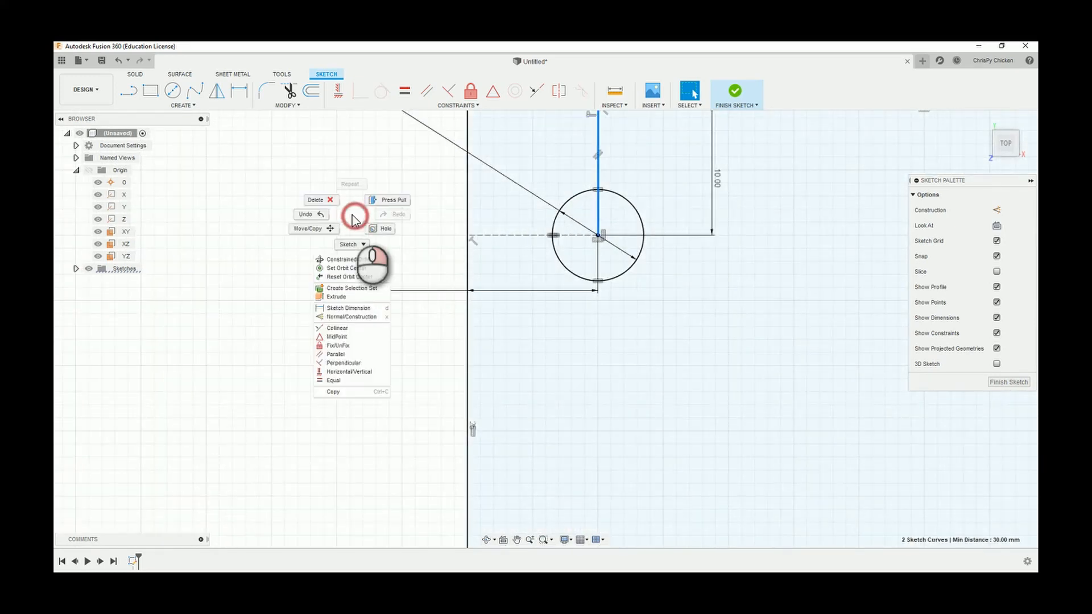
pyautogui.click(353, 328)
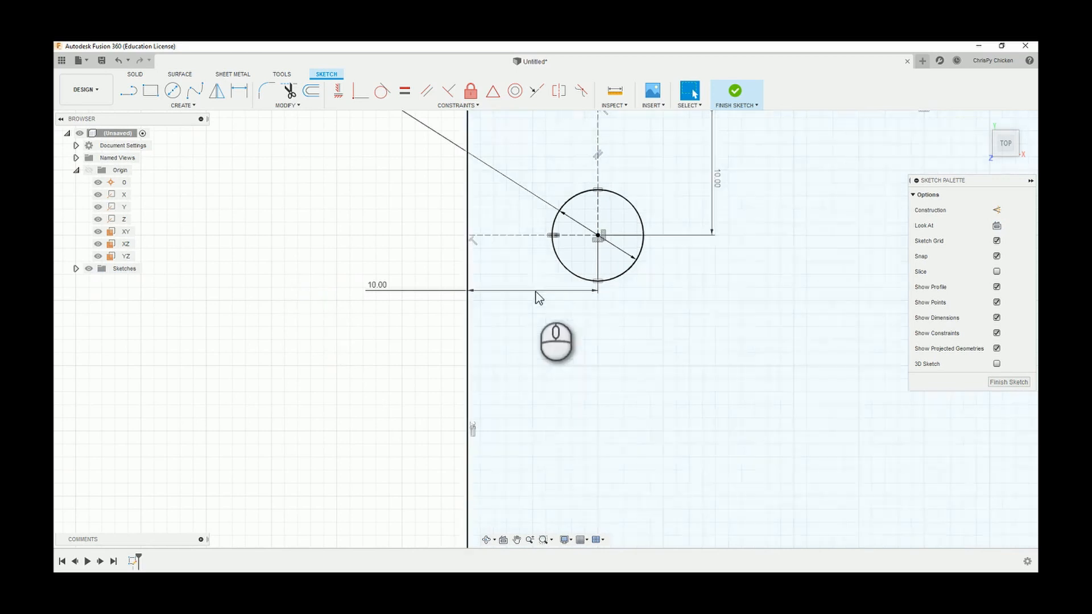
# Apply an Equal constraint between the vertical construction lines of the upper-left and lower-left circles.
pyautogui.click(404, 91)
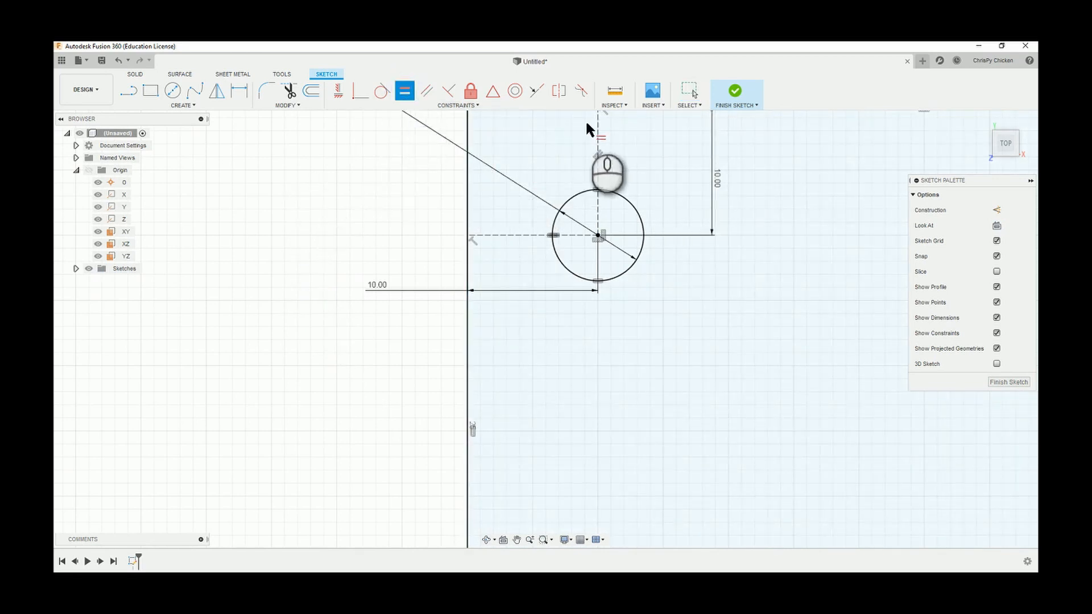
pyautogui.click(599, 129)
pyautogui.scroll(-5, 398, 335)
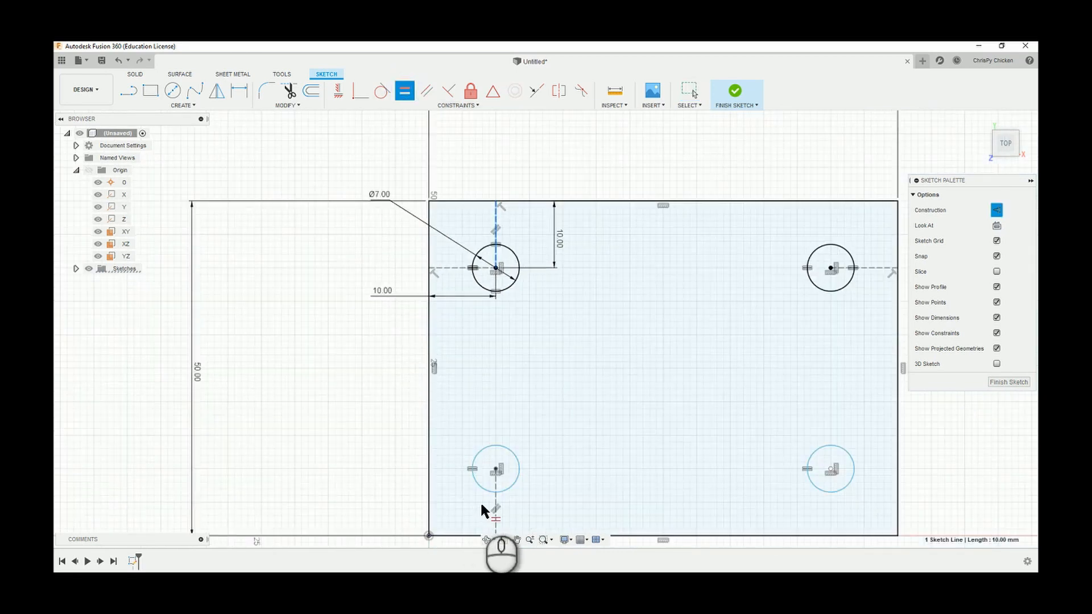
pyautogui.scroll(4, 494, 496)
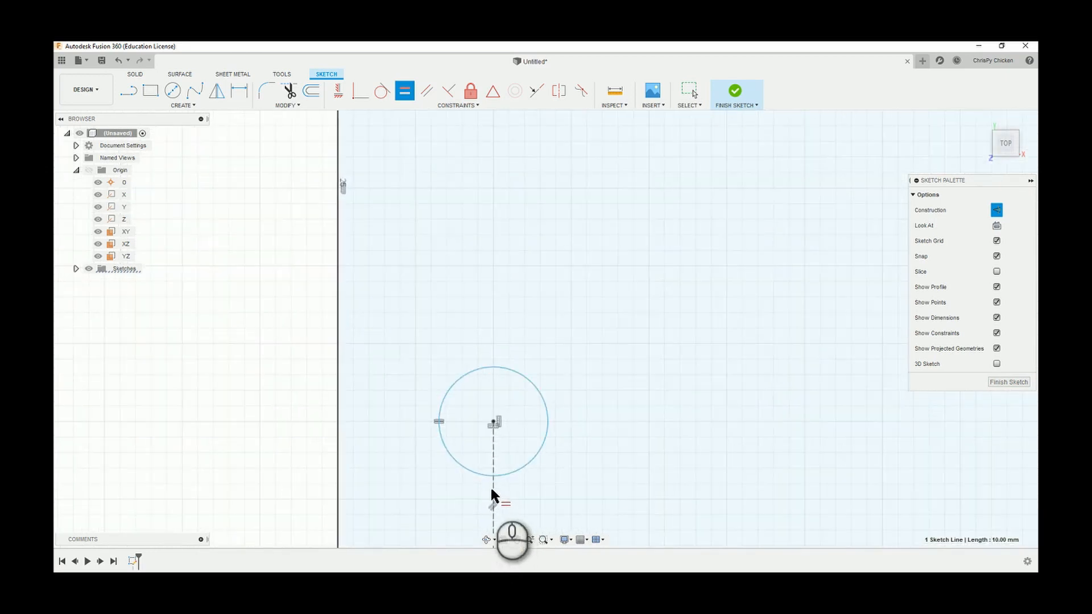
pyautogui.scroll(-5, 455, 472)
pyautogui.scroll(4, 461, 489)
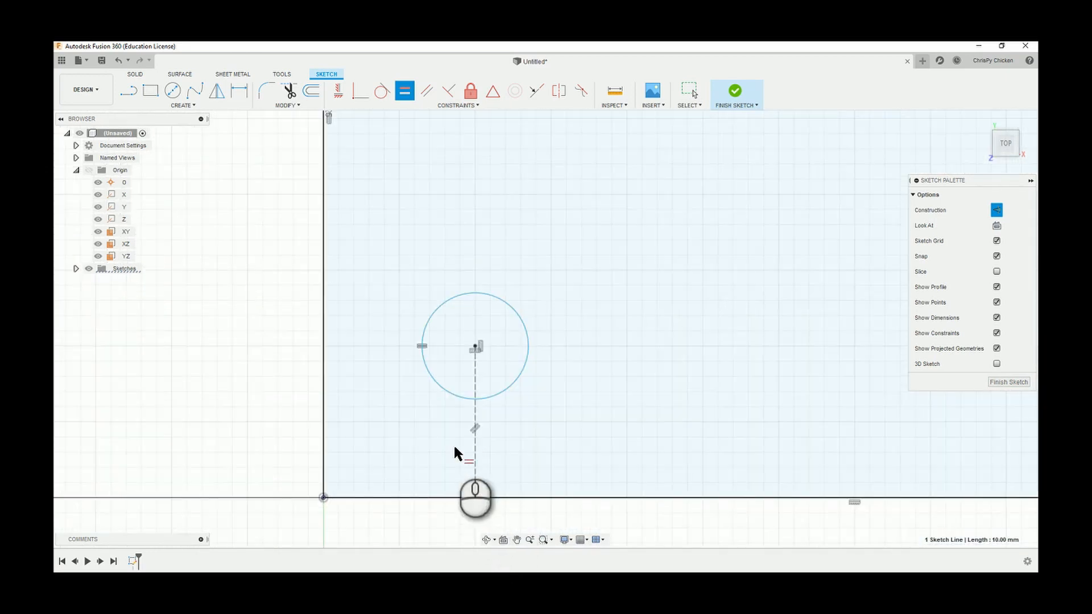
pyautogui.click(476, 460)
pyautogui.scroll(-3, 475, 459)
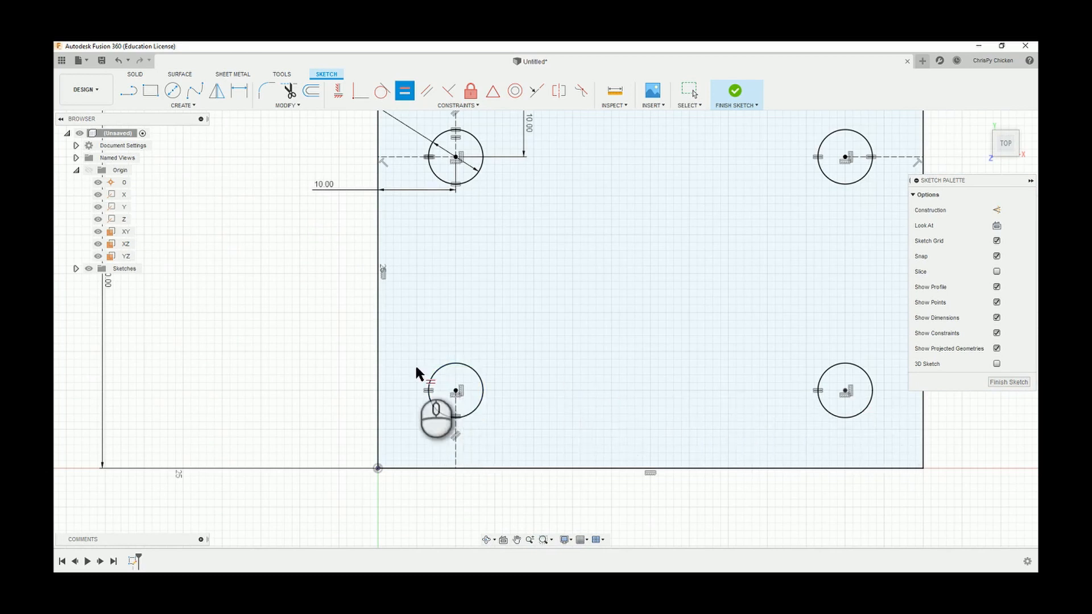
# Check the whole rectangle with its four circles and finish the sketch.
pyautogui.scroll(-2, 382, 341)
pyautogui.scroll(-1, 364, 293)
pyautogui.scroll(-1, 646, 456)
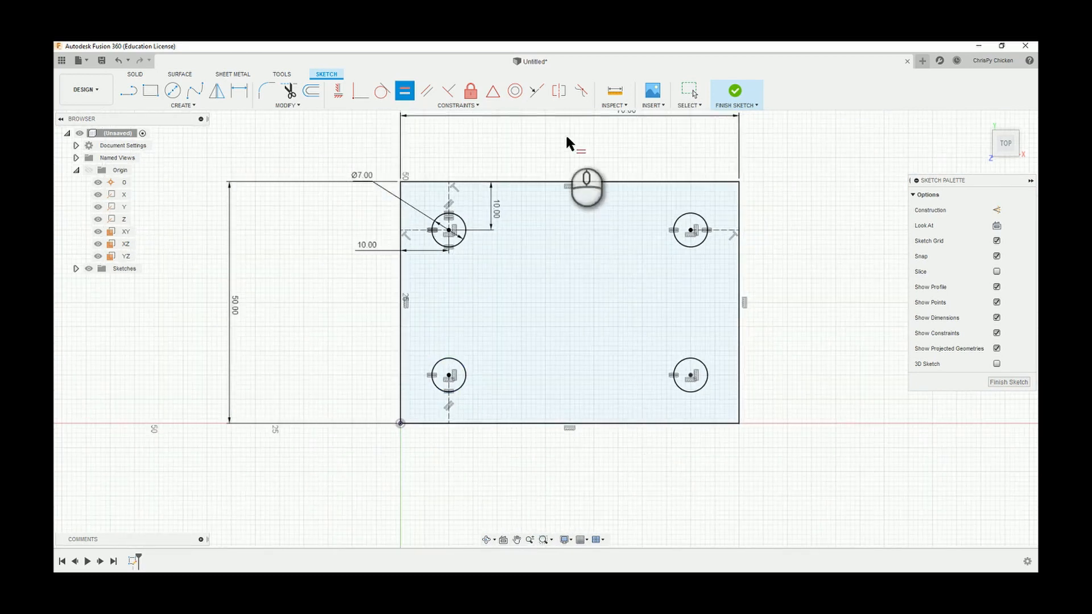
pyautogui.scroll(1, 563, 140)
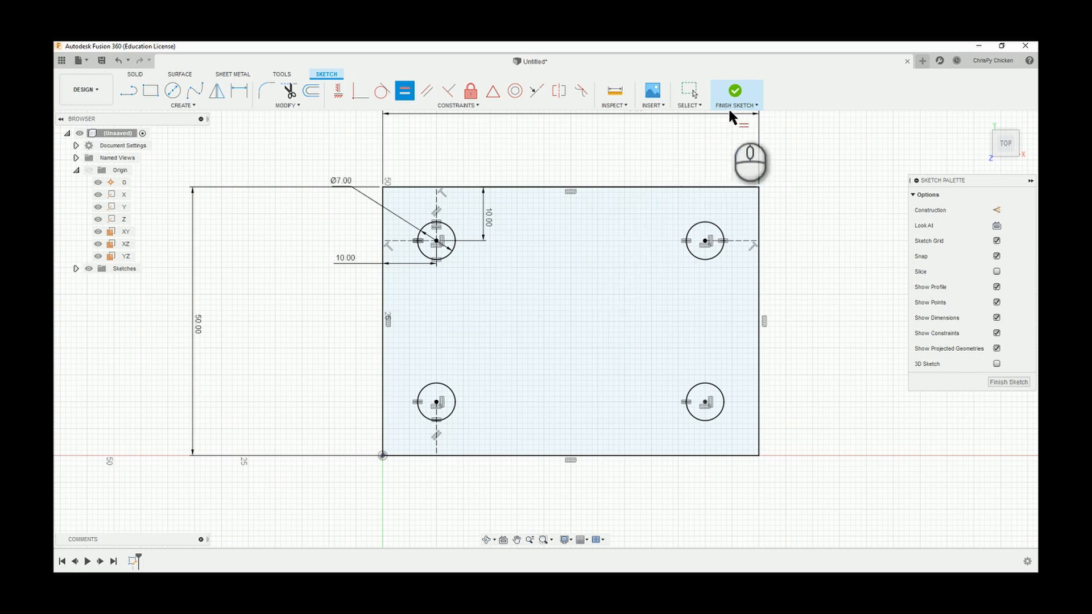
pyautogui.click(733, 93)
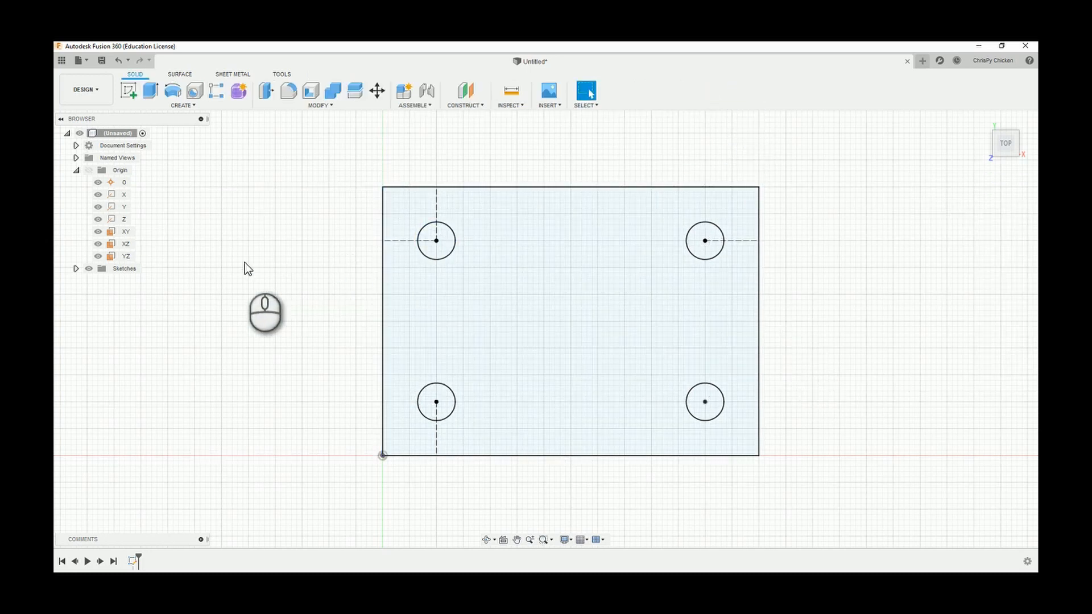
# Extrude the rectangular profile around the four circles 5 mm to one side as a new body.
pyautogui.click(152, 93)
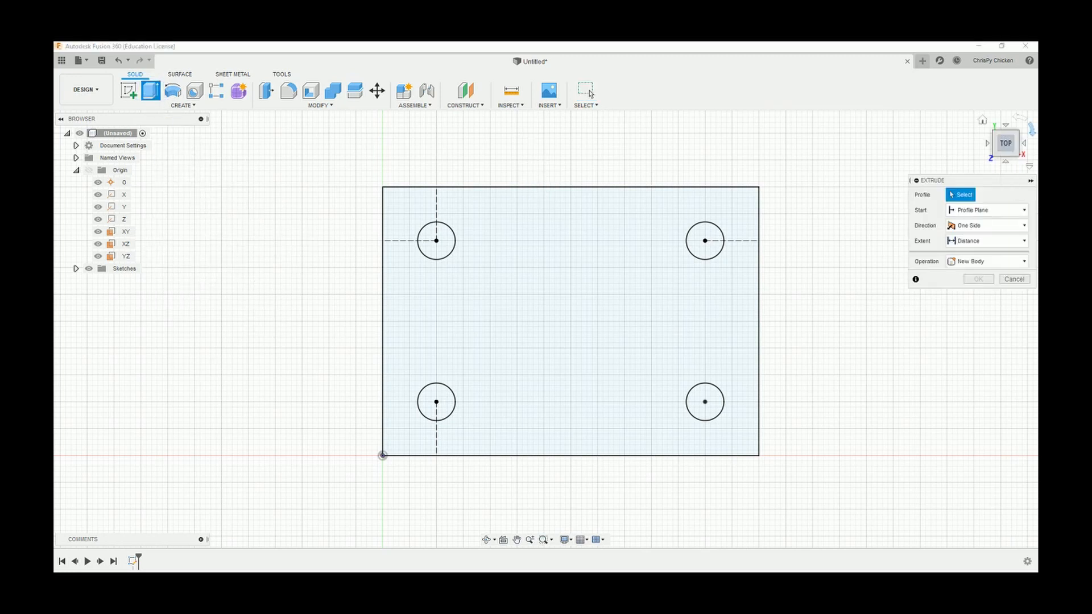
pyautogui.click(1018, 133)
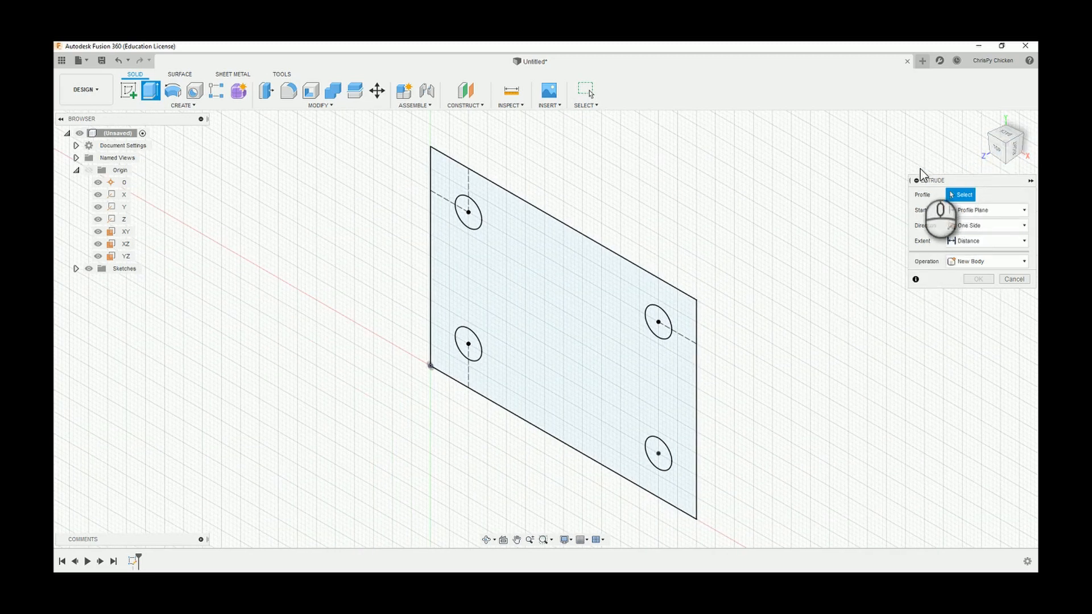
pyautogui.click(996, 151)
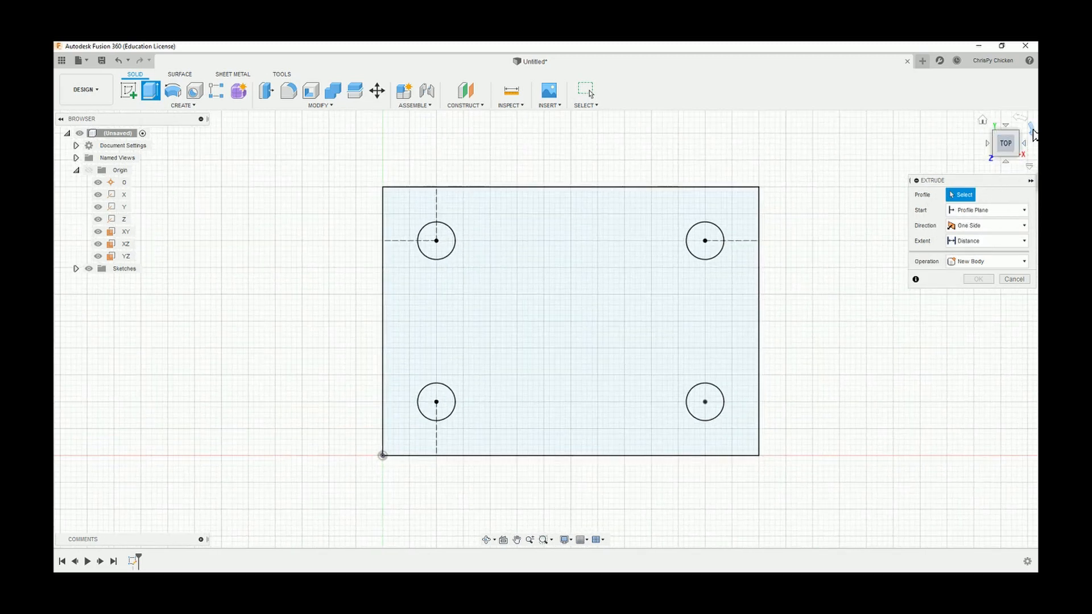
pyautogui.click(1032, 129)
pyautogui.click(998, 154)
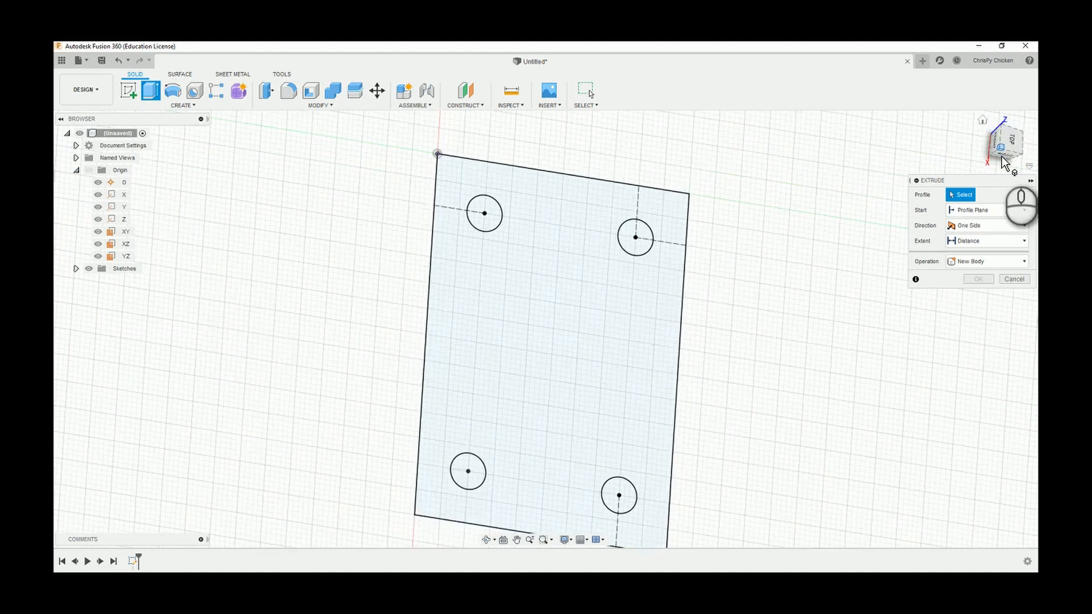
pyautogui.click(1015, 141)
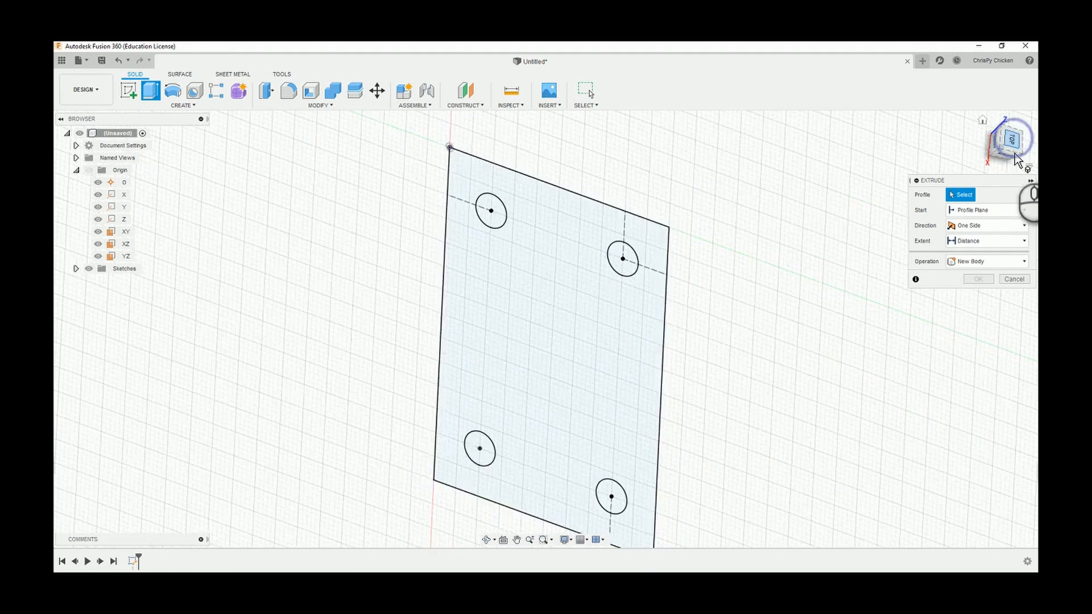
pyautogui.click(1021, 122)
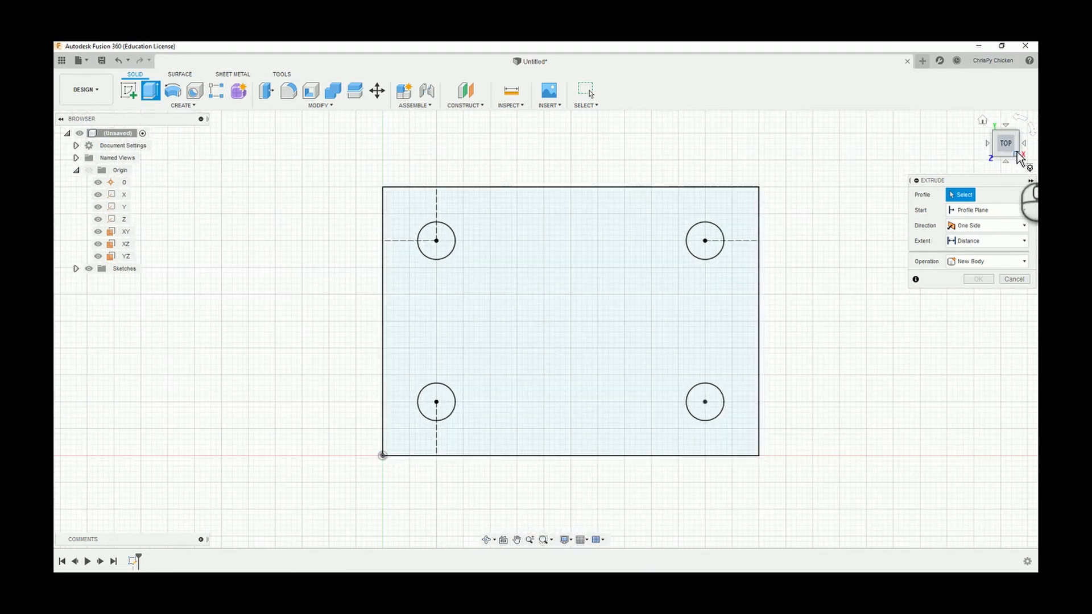
pyautogui.click(1017, 154)
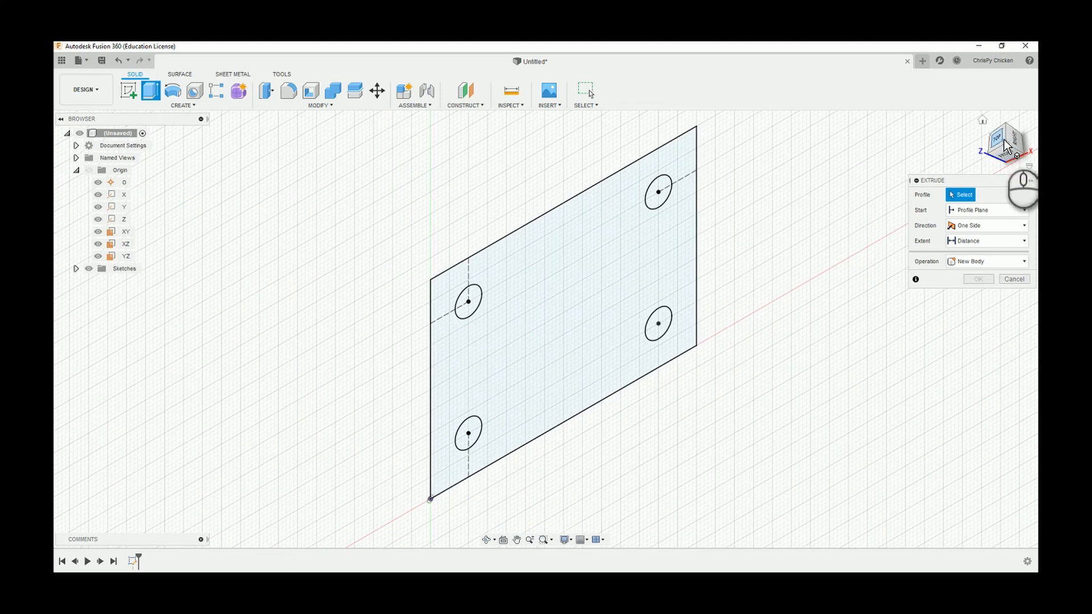
pyautogui.click(1005, 157)
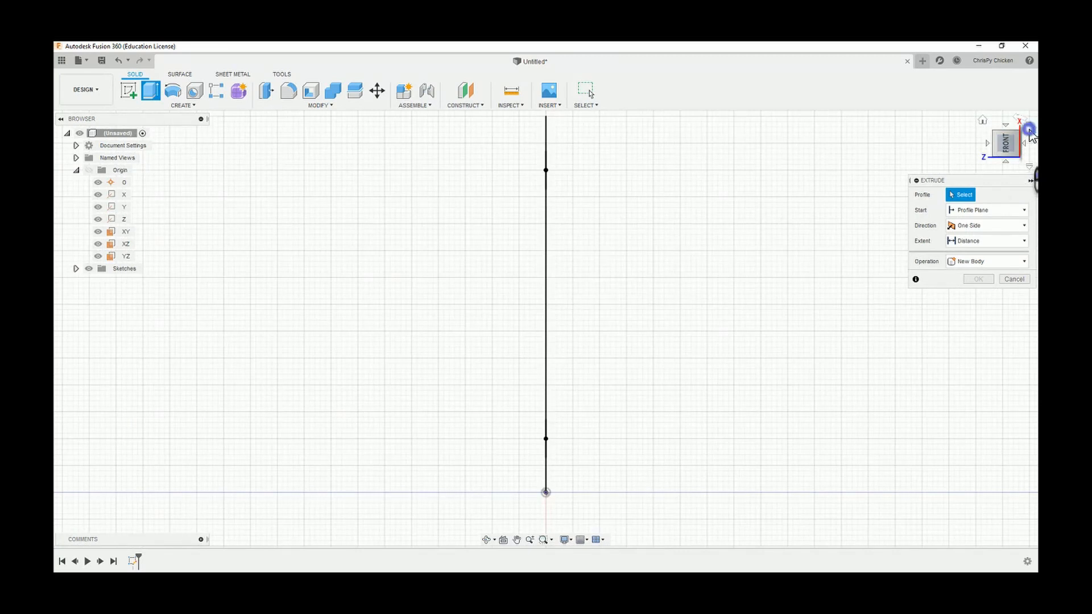
pyautogui.click(1029, 131)
pyautogui.click(1017, 136)
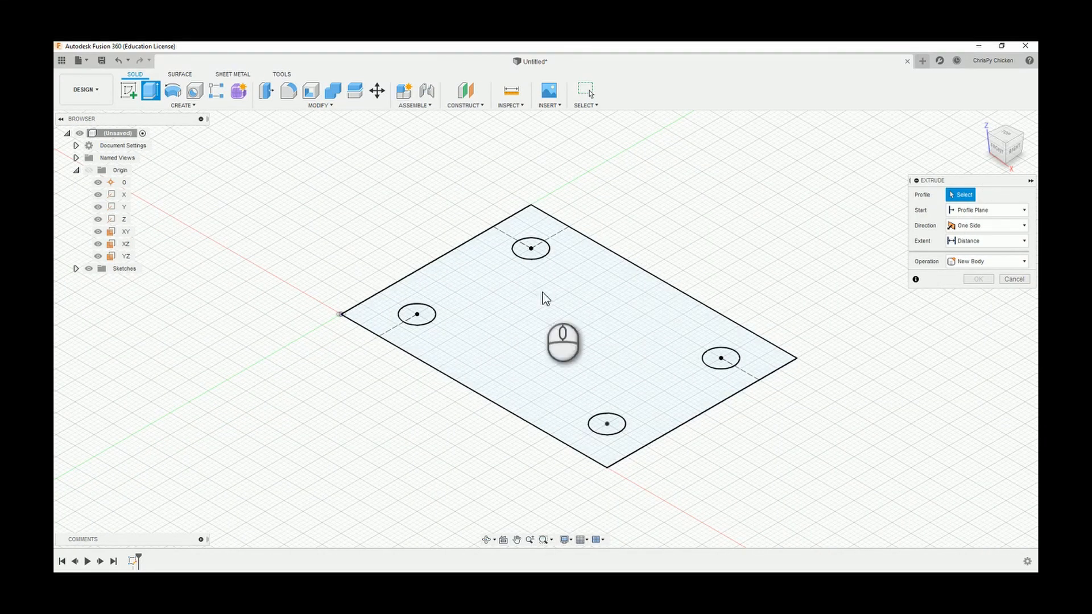
pyautogui.click(551, 324)
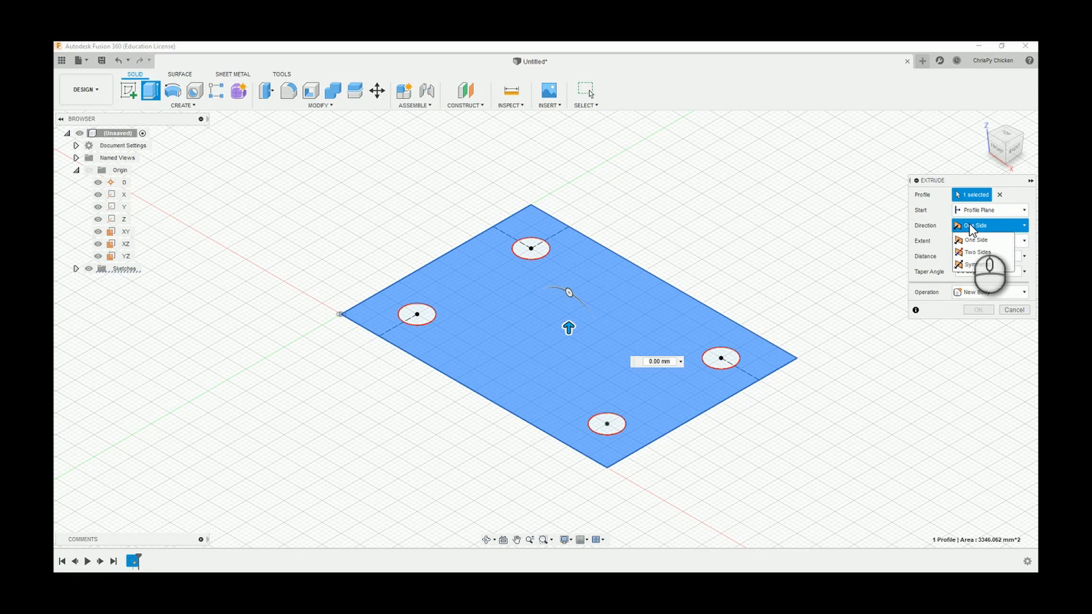
pyautogui.click(944, 226)
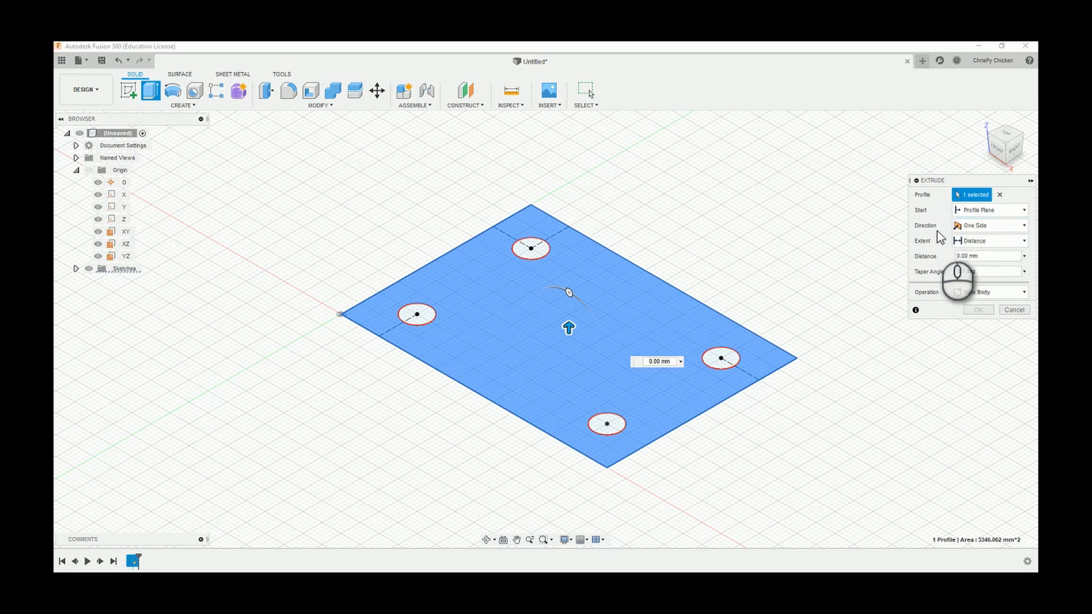
pyautogui.click(974, 245)
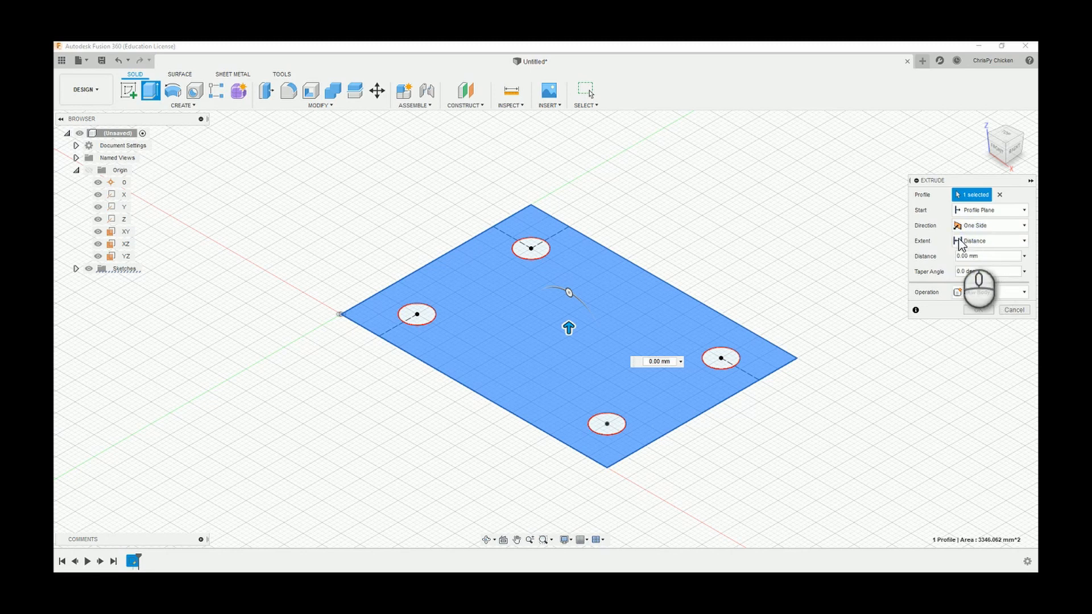
pyautogui.click(960, 257)
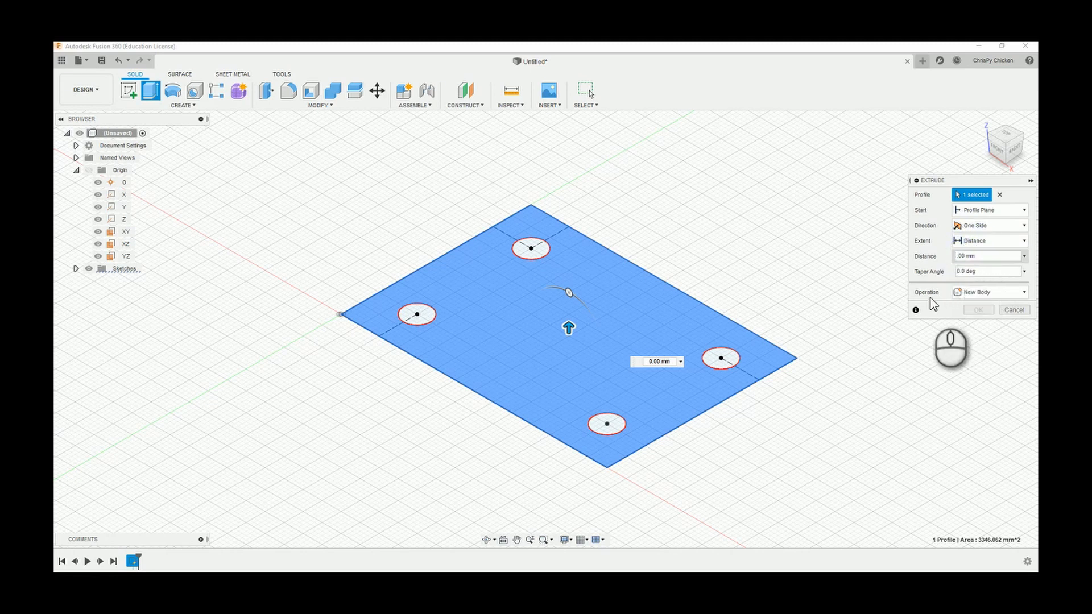
pyautogui.press('Return')
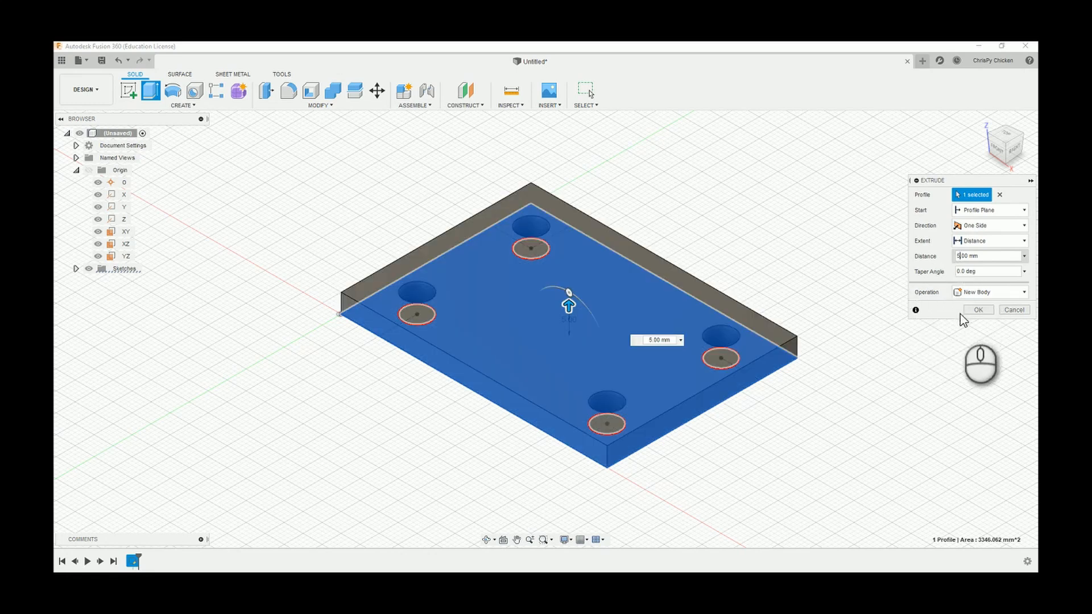
pyautogui.click(978, 310)
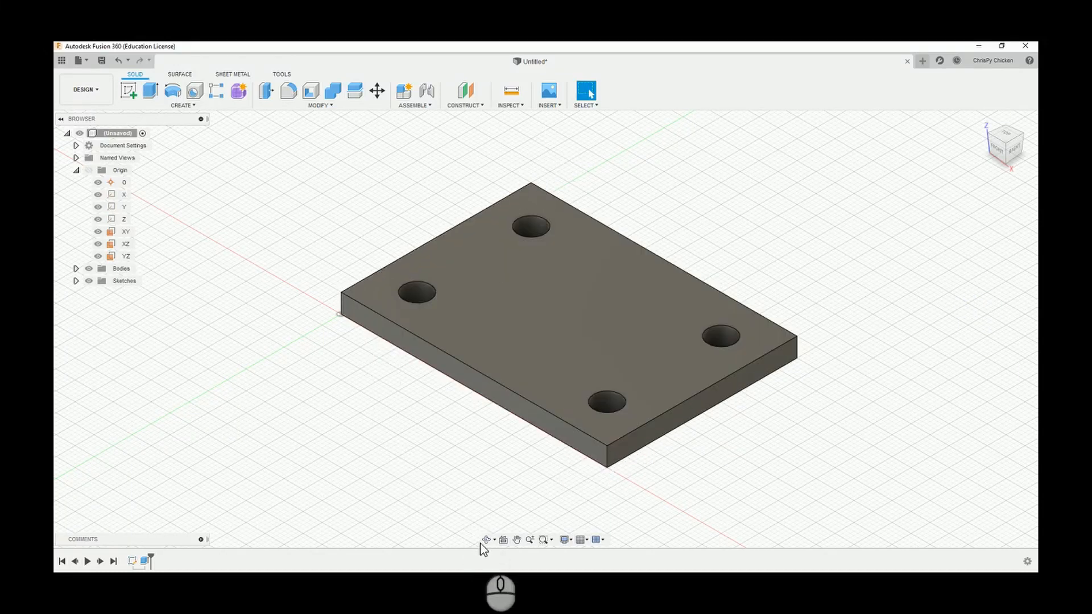
pyautogui.click(485, 540)
pyautogui.moveTo(501, 346)
pyautogui.mouseDown()
pyautogui.moveTo(497, 382)
pyautogui.moveTo(525, 330)
pyautogui.moveTo(471, 306)
pyautogui.moveTo(477, 275)
pyautogui.moveTo(485, 326)
pyautogui.moveTo(514, 332)
pyautogui.mouseUp()
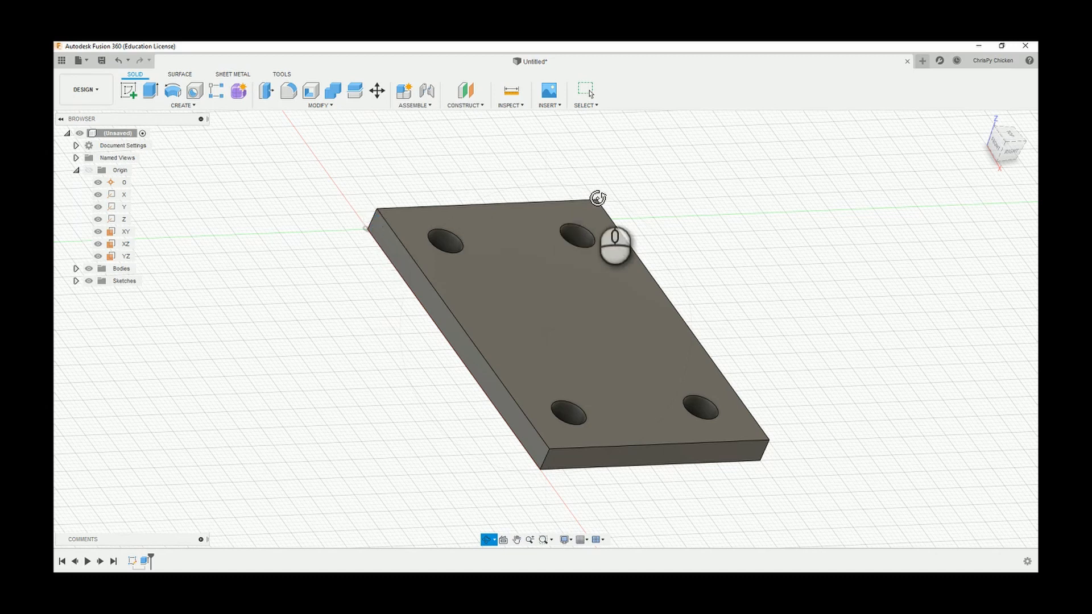
pyautogui.moveTo(592, 228); pyautogui.dragTo(545, 258)
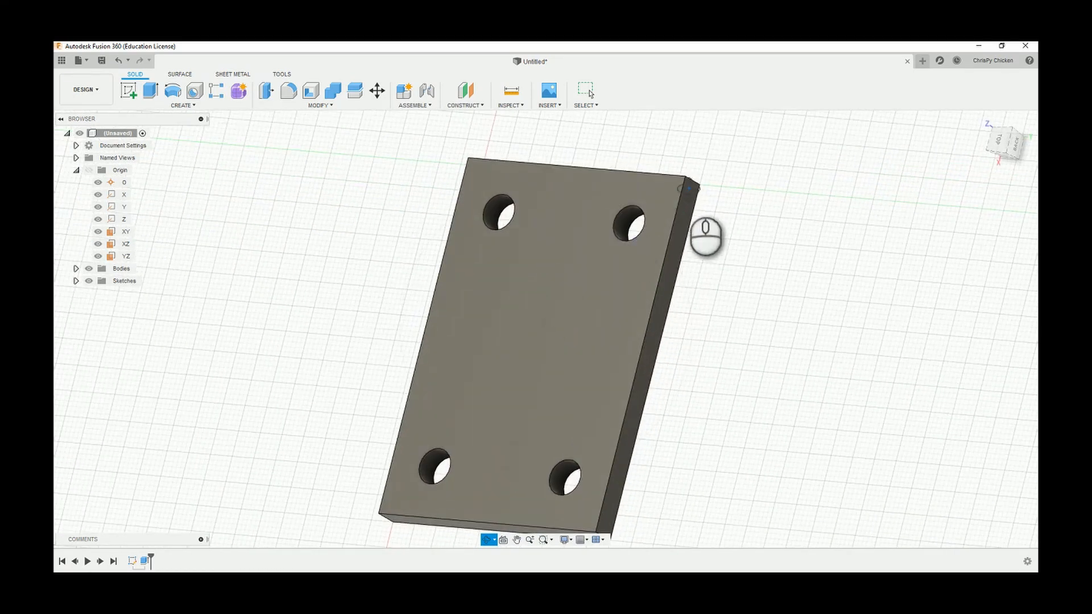
pyautogui.moveTo(595, 401)
pyautogui.mouseDown()
pyautogui.moveTo(591, 369)
pyautogui.moveTo(592, 412)
pyautogui.mouseUp()
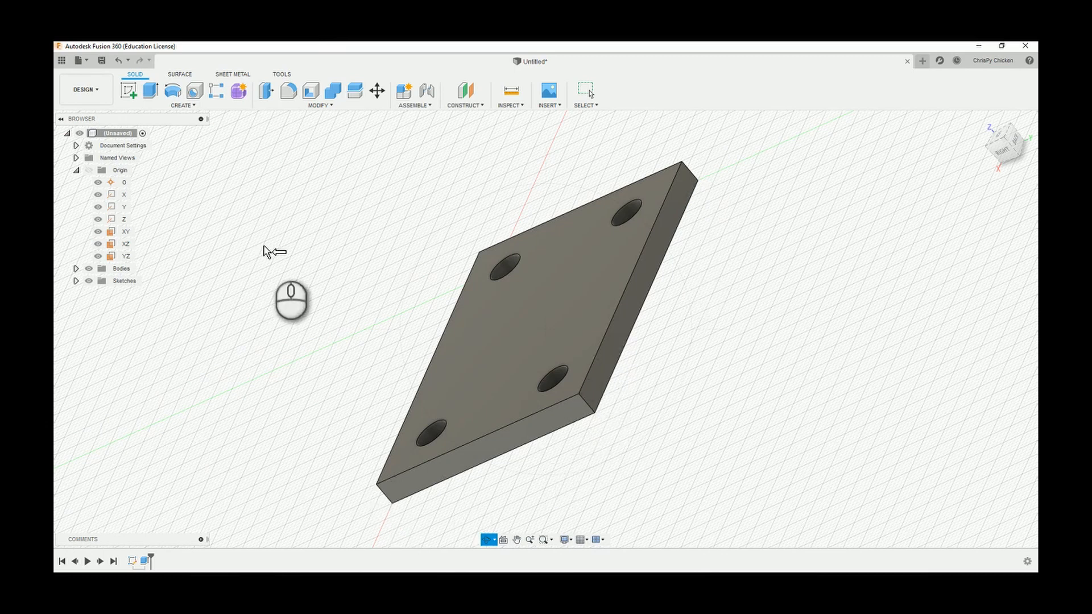
pyautogui.click(290, 91)
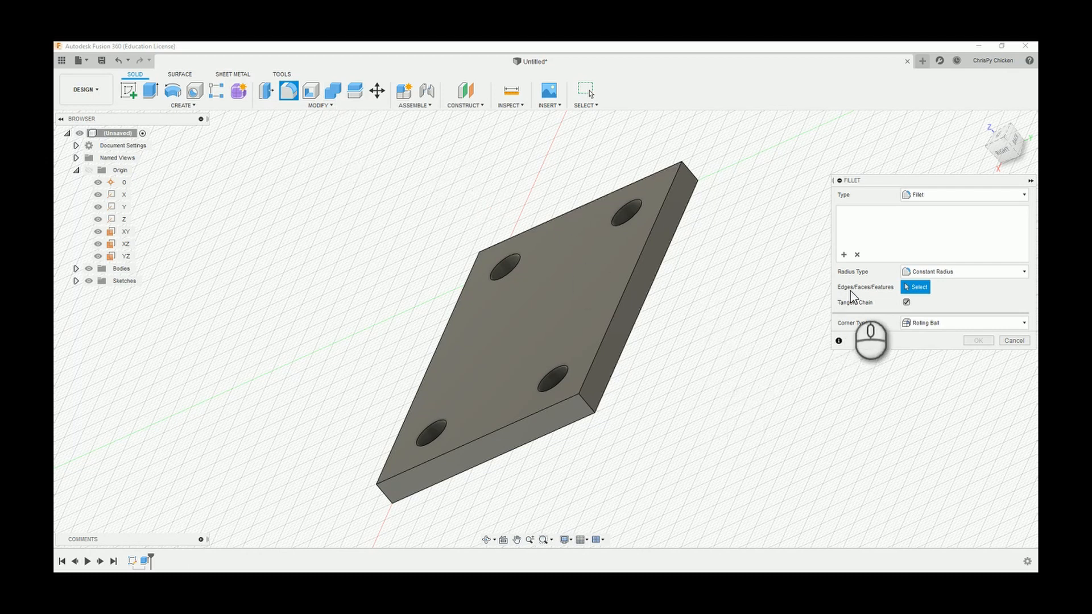
pyautogui.click(589, 408)
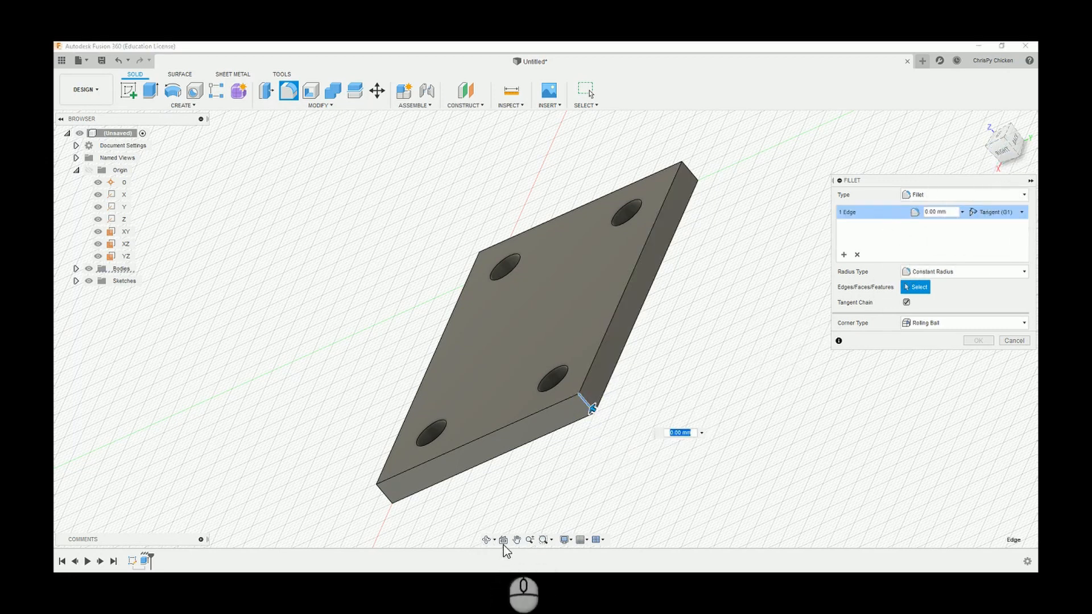
pyautogui.click(487, 541)
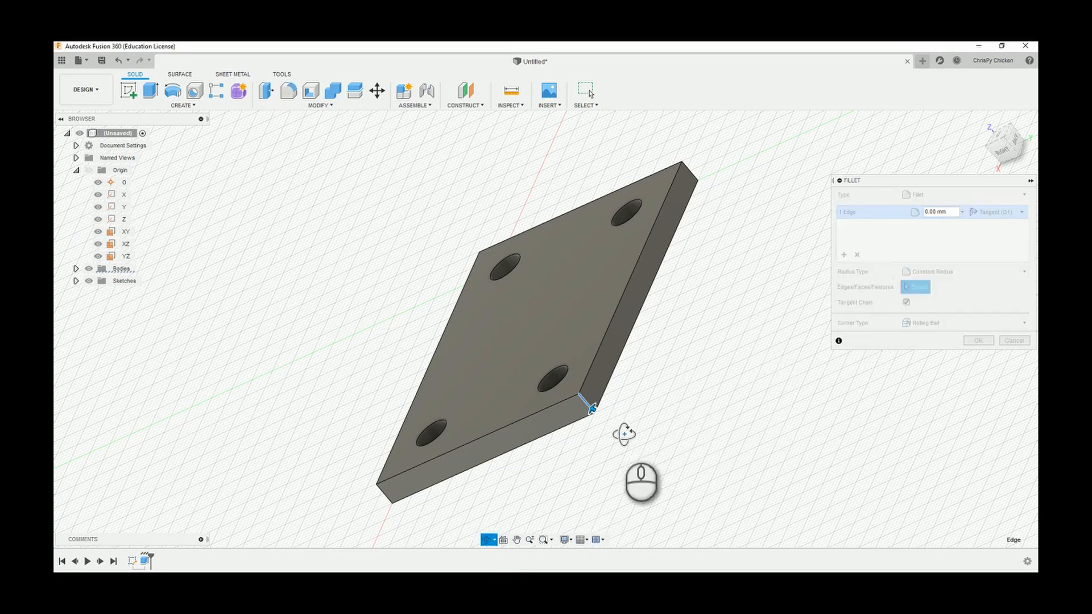
pyautogui.moveTo(624, 434); pyautogui.dragTo(700, 402)
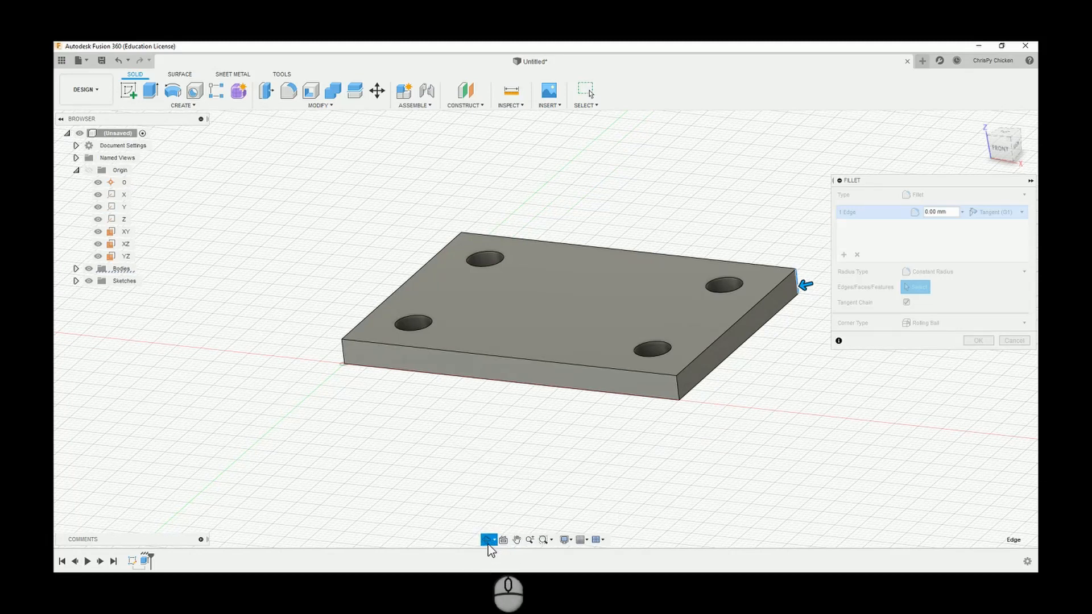
pyautogui.click(589, 94)
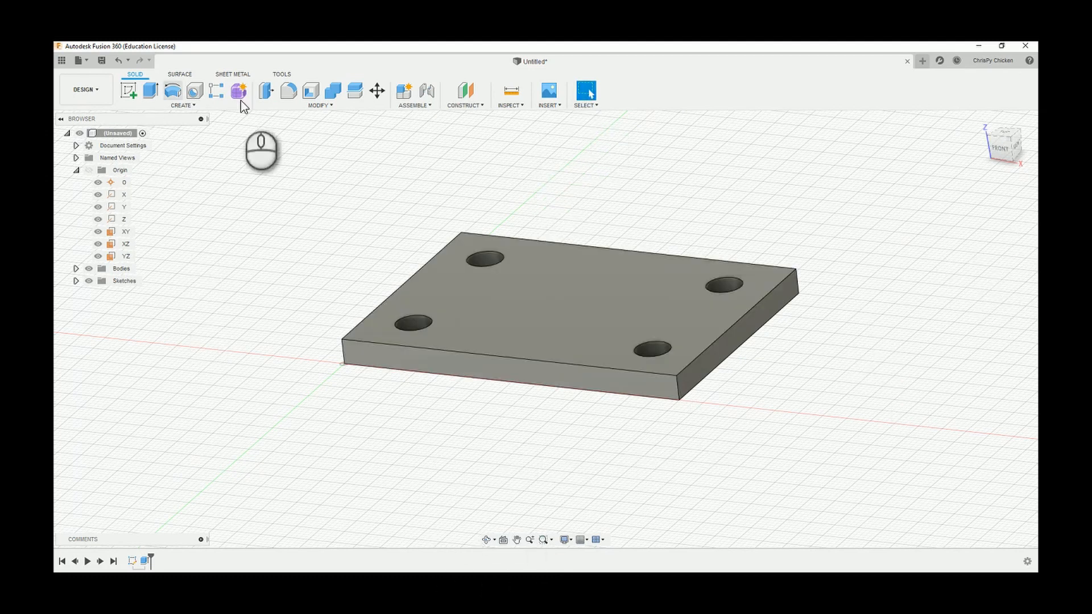
# Fillet the plate's four vertical corner edges with a constant radius of 10 mm.
pyautogui.click(289, 91)
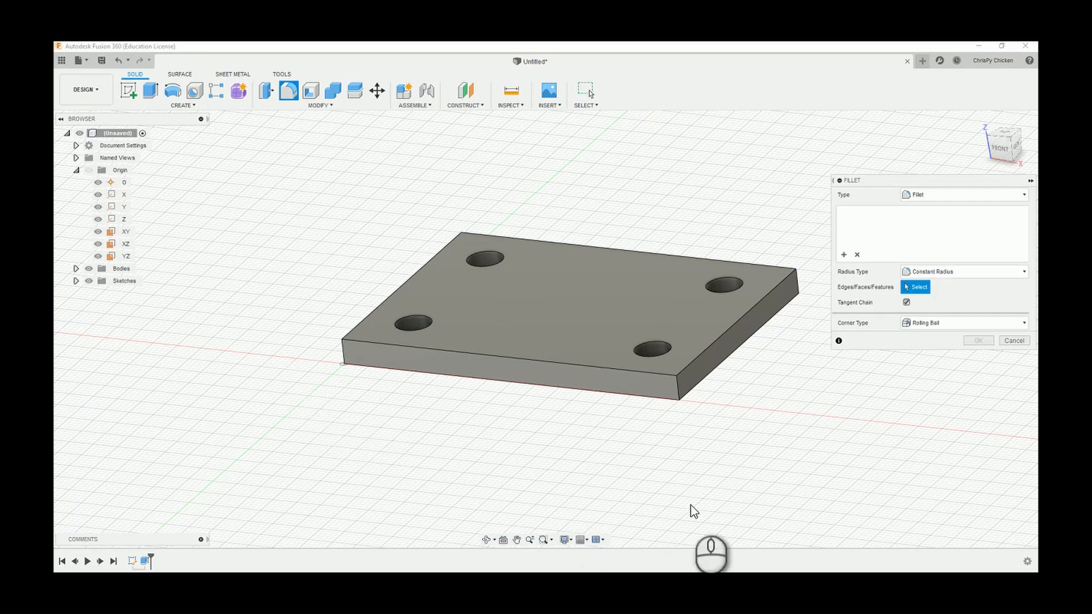
pyautogui.click(679, 390)
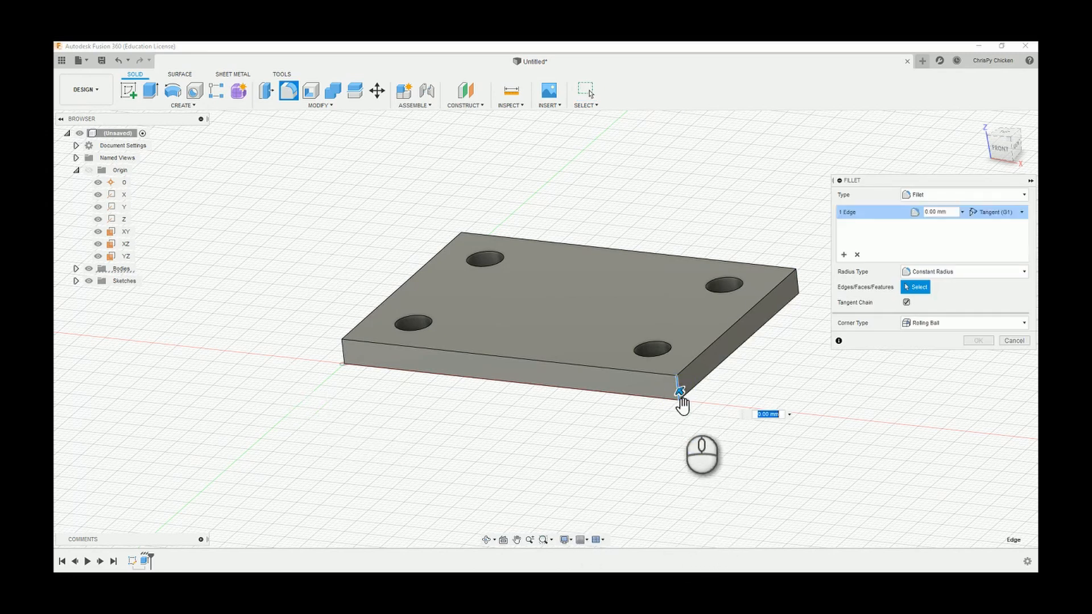
pyautogui.click(1010, 151)
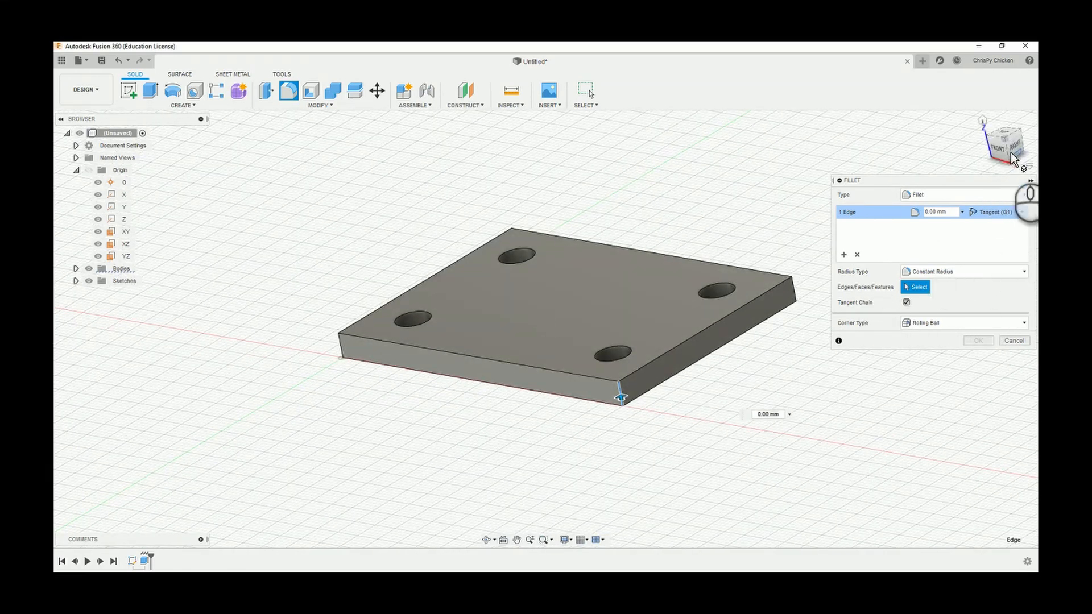
pyautogui.moveTo(1006, 148)
pyautogui.mouseDown()
pyautogui.moveTo(919, 168)
pyautogui.moveTo(883, 159)
pyautogui.moveTo(830, 239)
pyautogui.mouseUp()
pyautogui.click(567, 353)
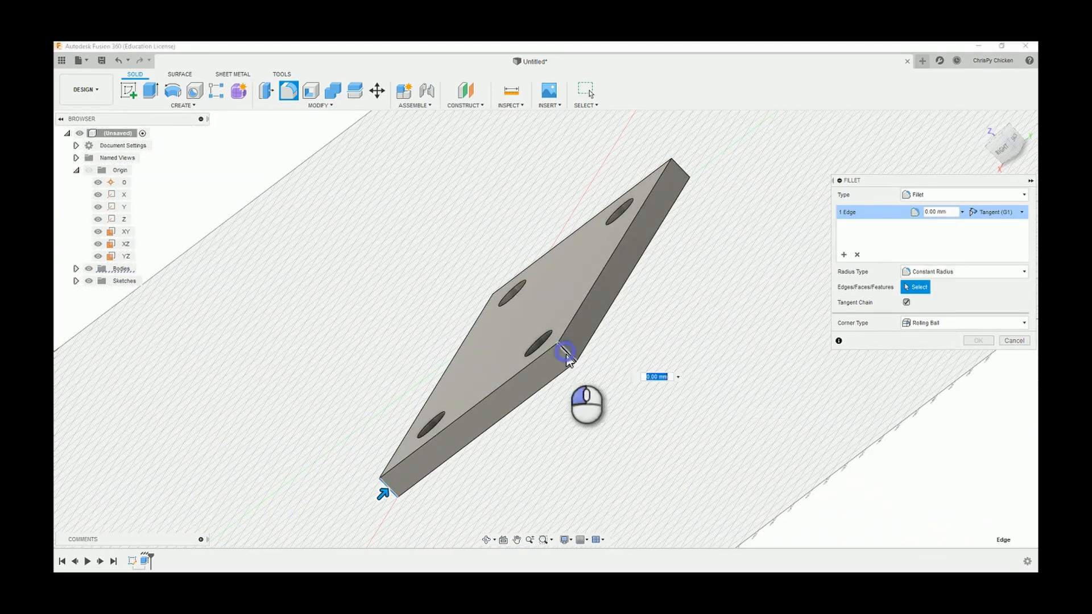
pyautogui.moveTo(1008, 146); pyautogui.dragTo(990, 153)
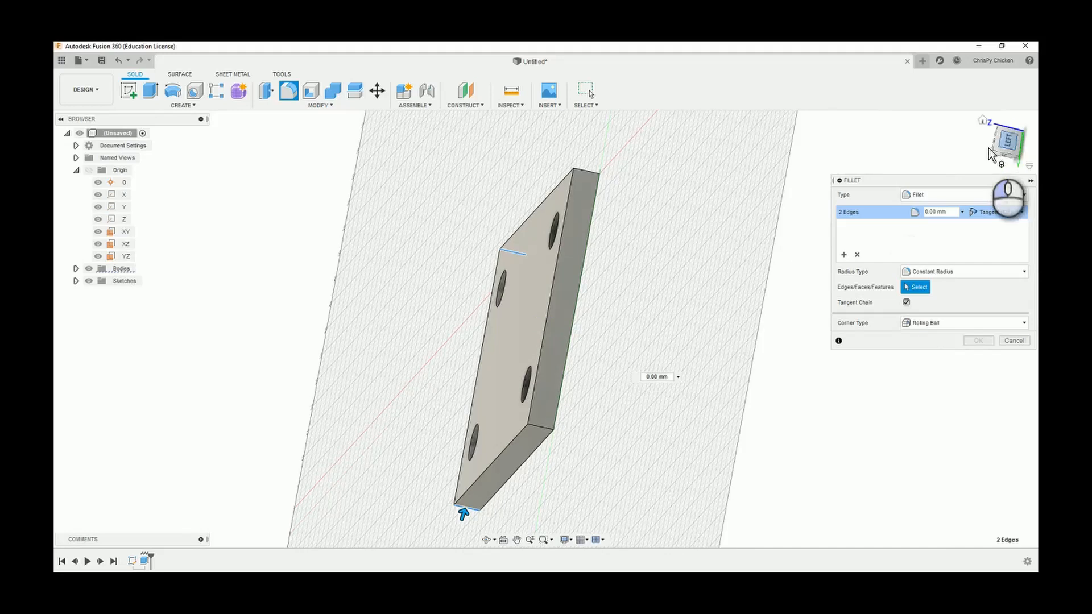
pyautogui.click(540, 427)
pyautogui.moveTo(1011, 130); pyautogui.dragTo(941, 156)
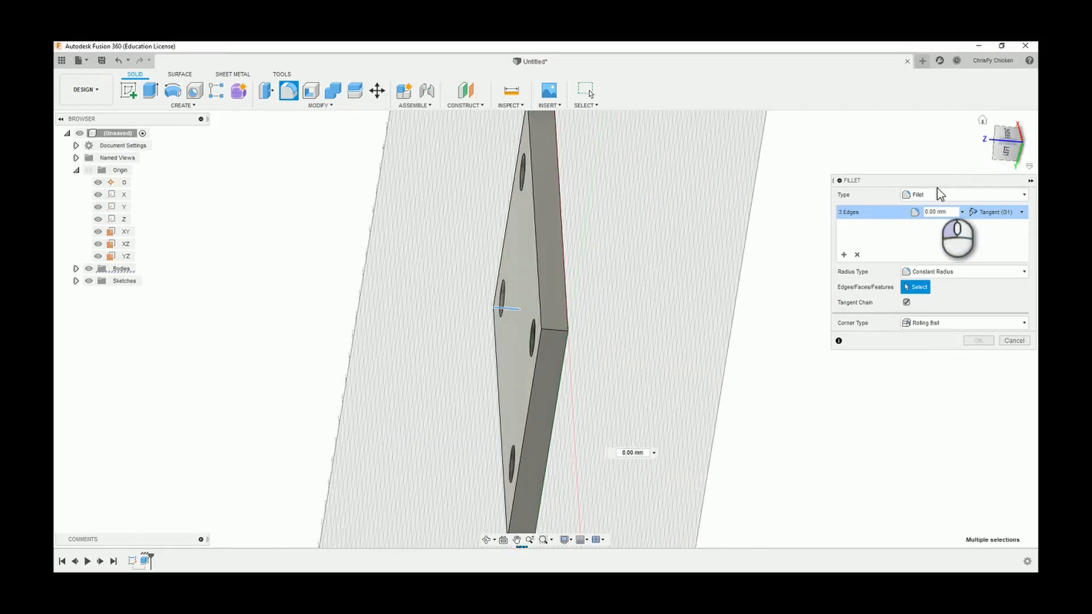
pyautogui.click(557, 329)
pyautogui.click(1004, 149)
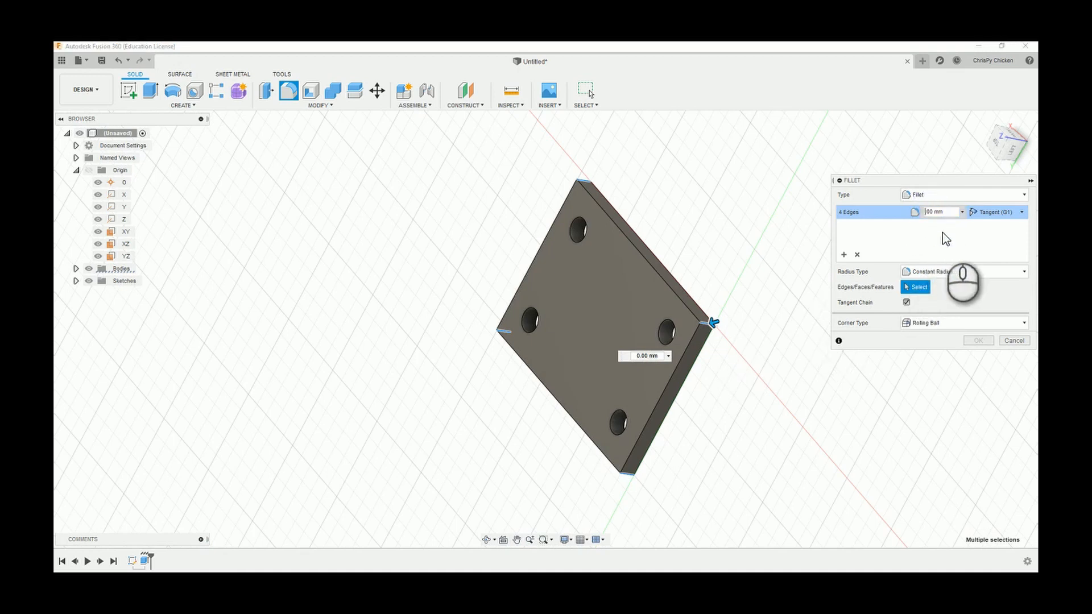
pyautogui.press('BackSpace')
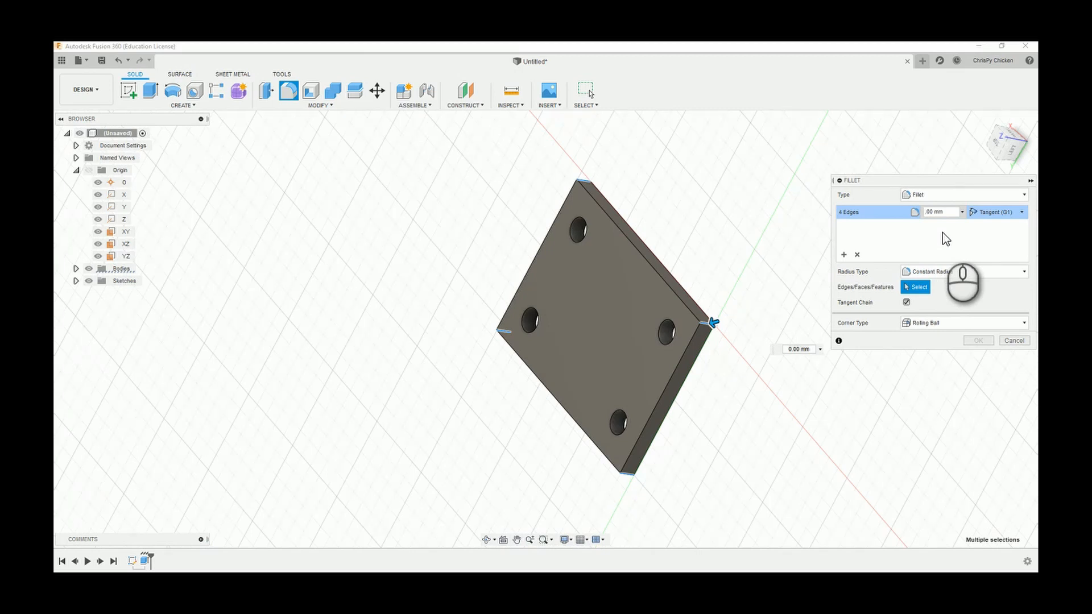
pyautogui.write('10')
pyautogui.press('Return')
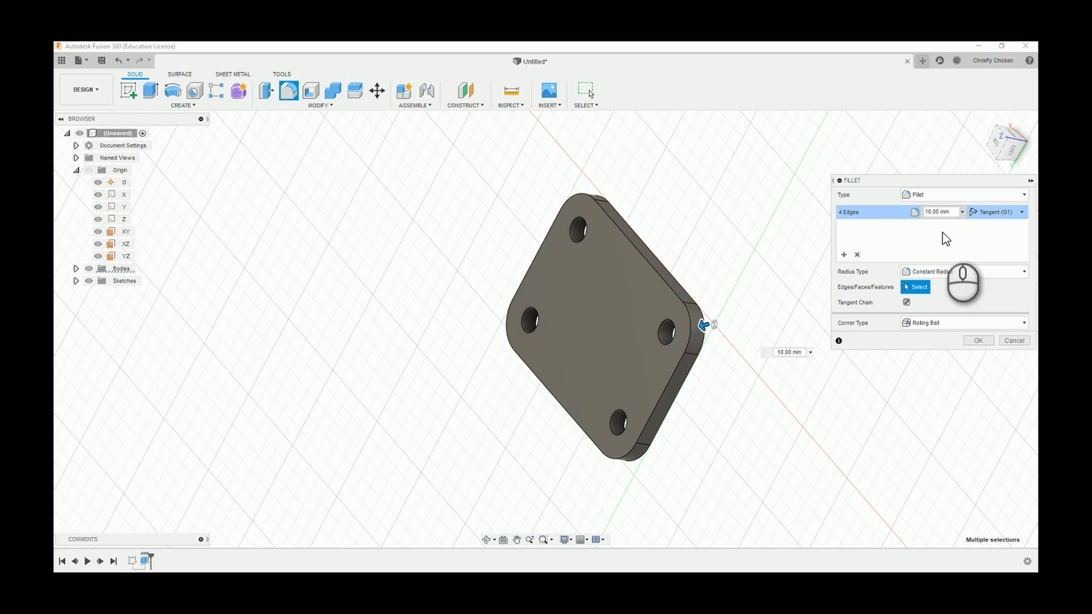
pyautogui.click(972, 341)
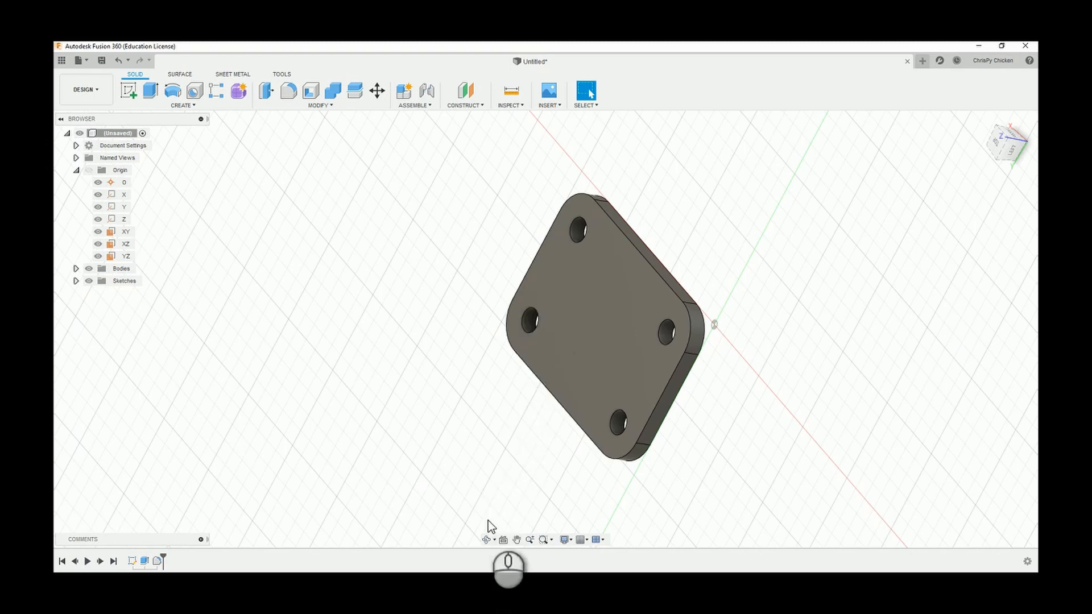
# Examine the filleted plate from several angles, including the HOME named view.
pyautogui.click(487, 540)
pyautogui.moveTo(592, 392); pyautogui.dragTo(610, 350)
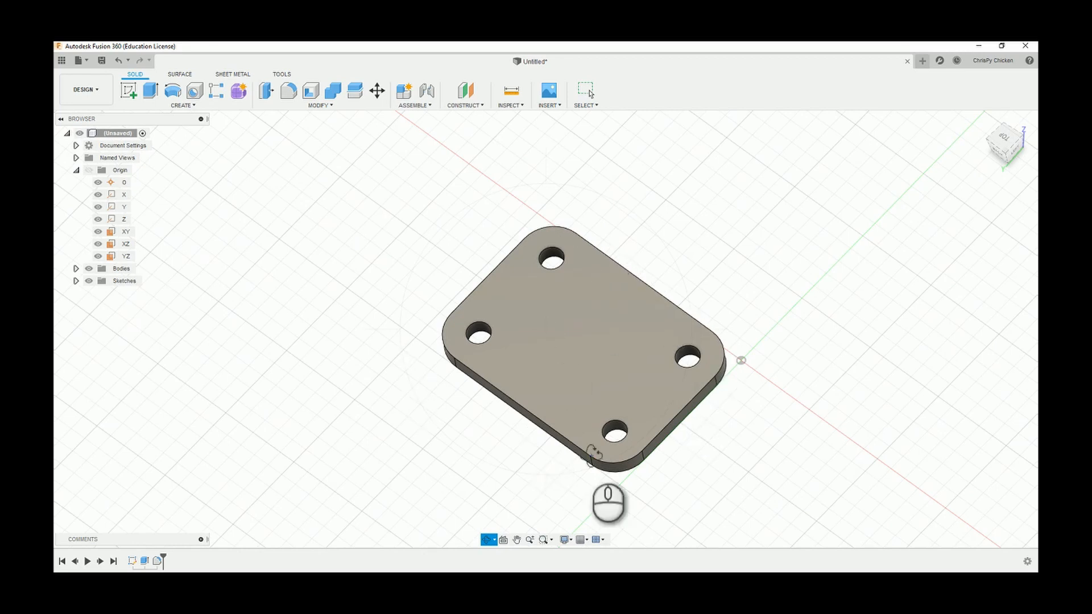
pyautogui.moveTo(578, 402); pyautogui.dragTo(597, 353)
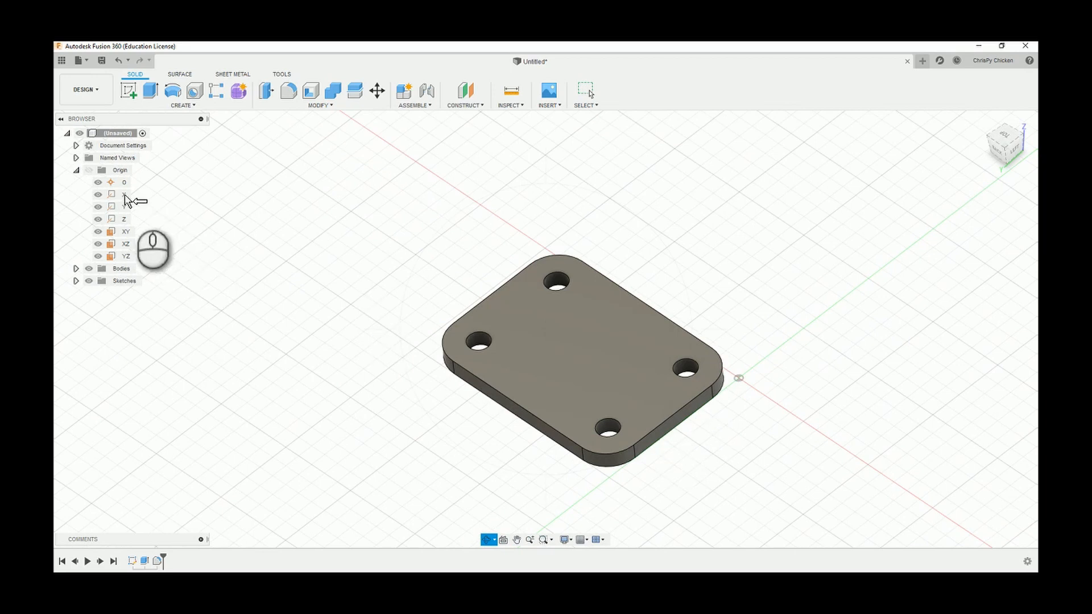
pyautogui.click(76, 158)
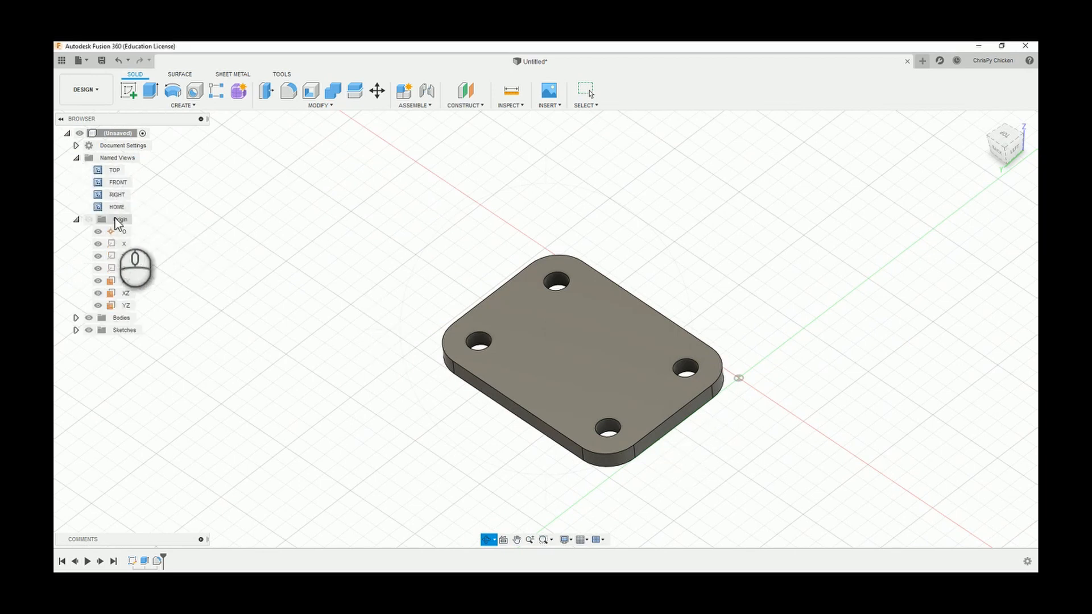
pyautogui.doubleClick(117, 207)
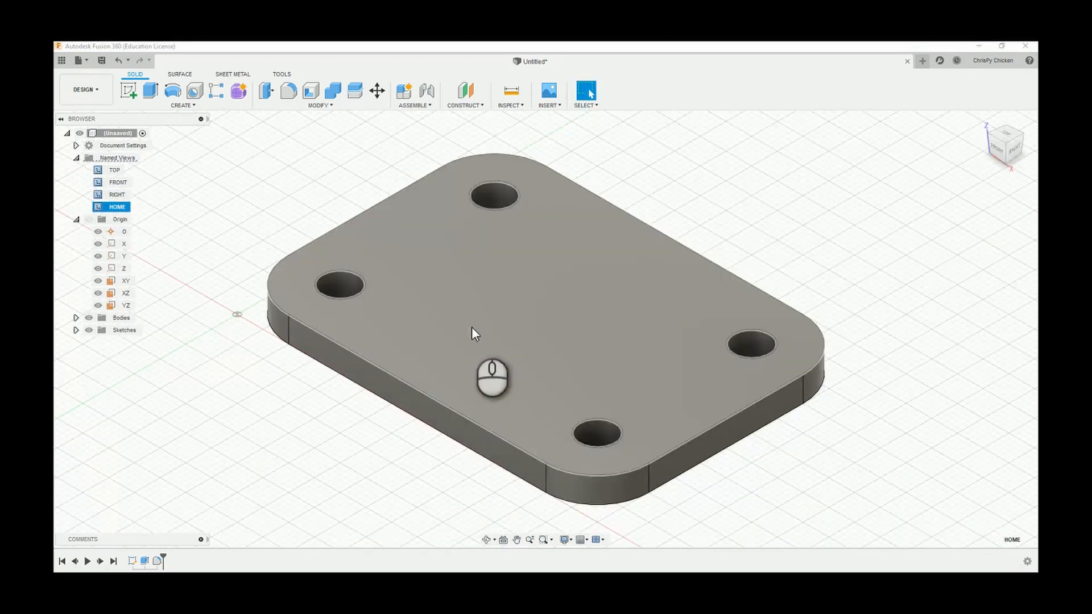
pyautogui.scroll(-3, 766, 329)
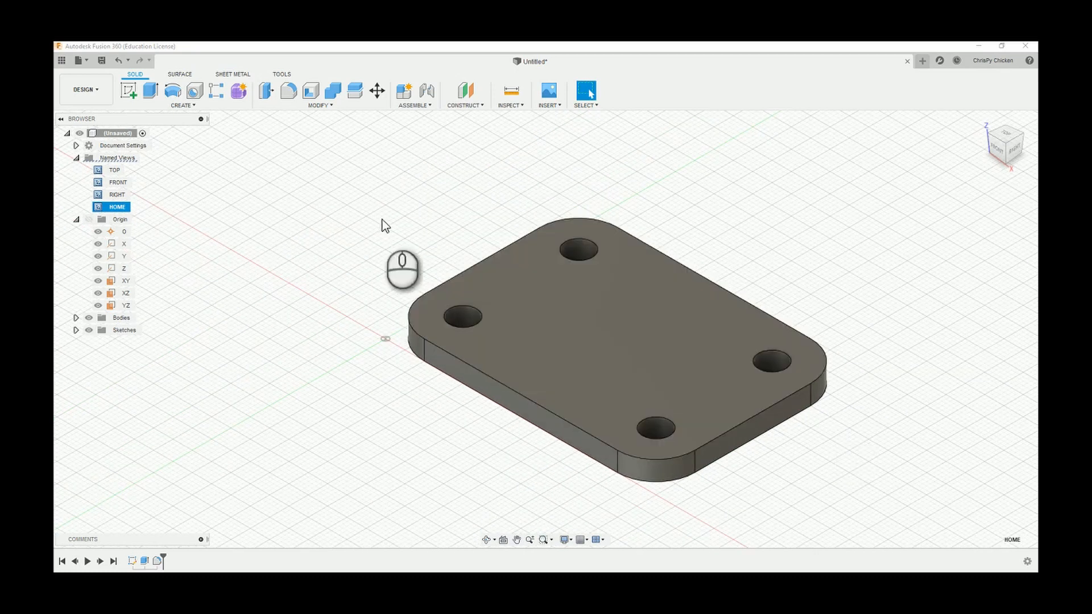
pyautogui.scroll(-3, 385, 239)
pyautogui.scroll(2, 596, 306)
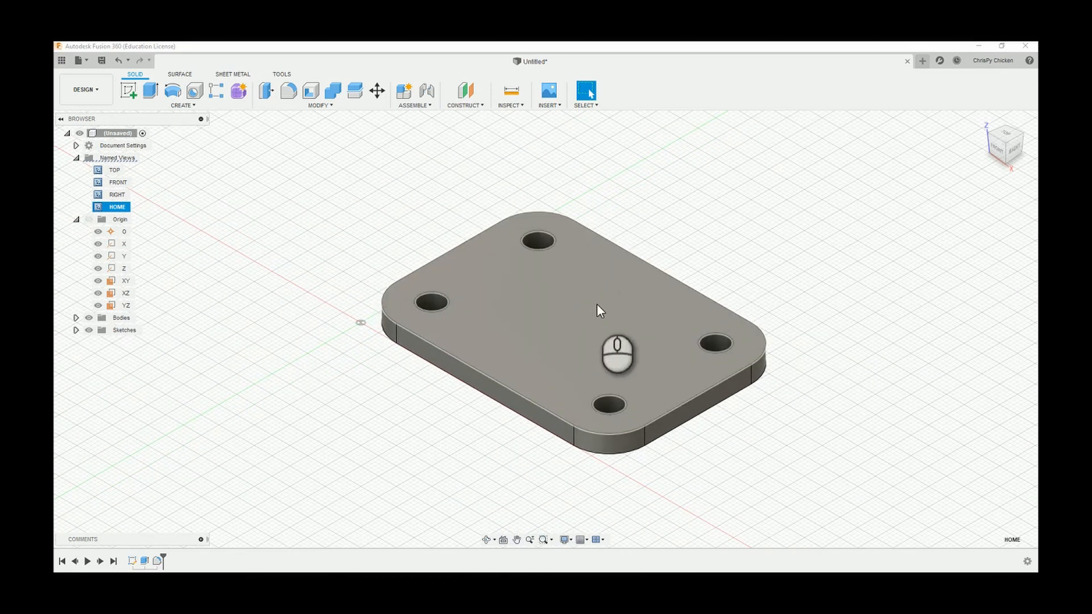